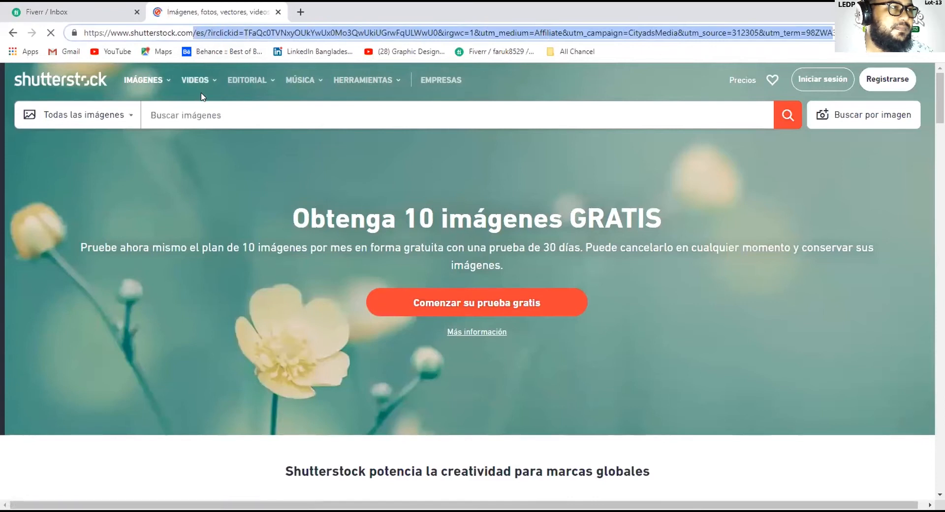
pyautogui.write('3')
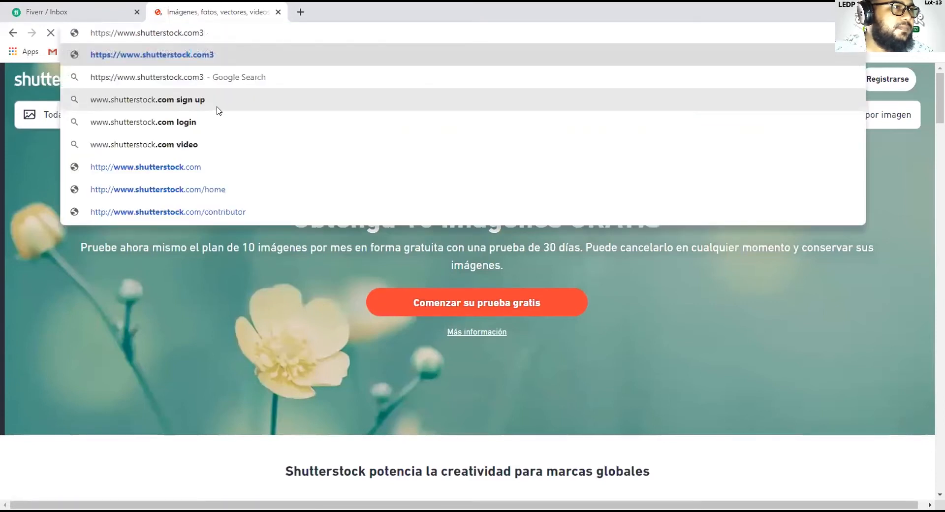
pyautogui.press('BackSpace')
pyautogui.press('Return')
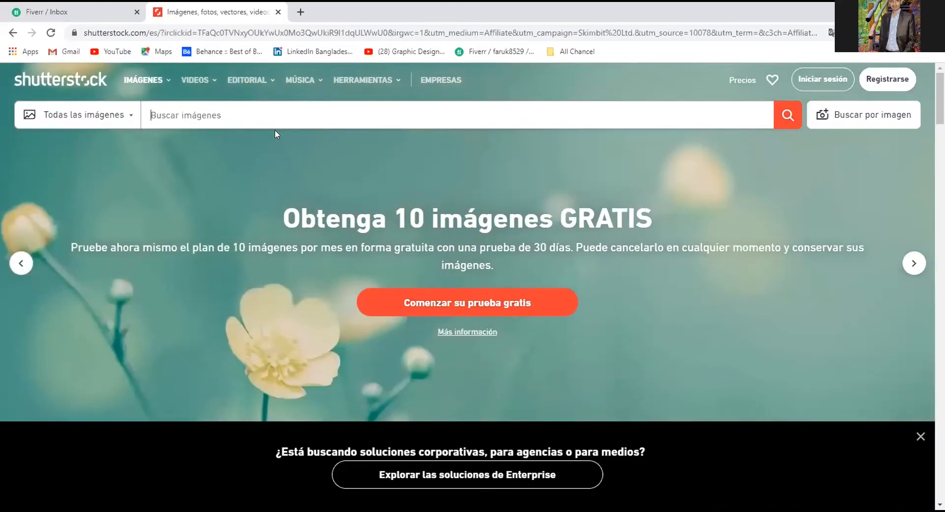
pyautogui.click(181, 113)
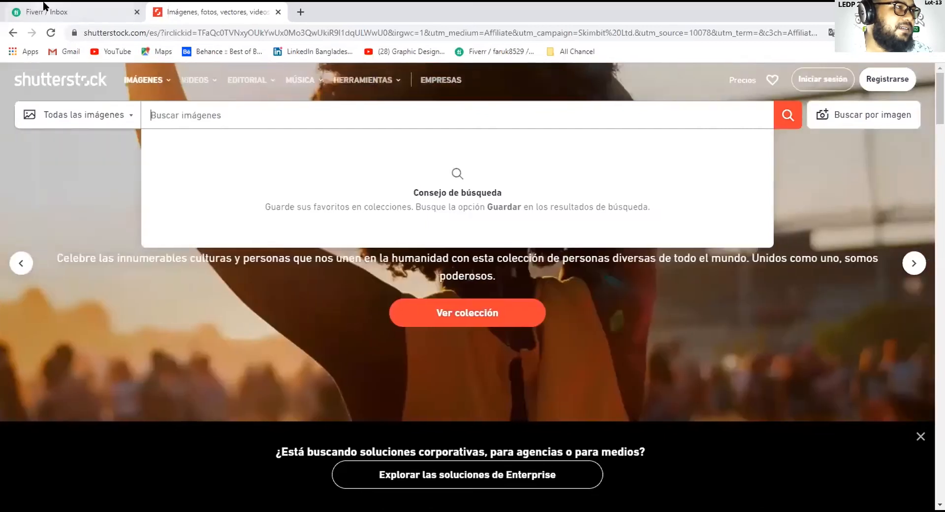
# - Switch to Fiverr, go to the seller profile and open the Buyer Requests page
pyautogui.click(44, 6)
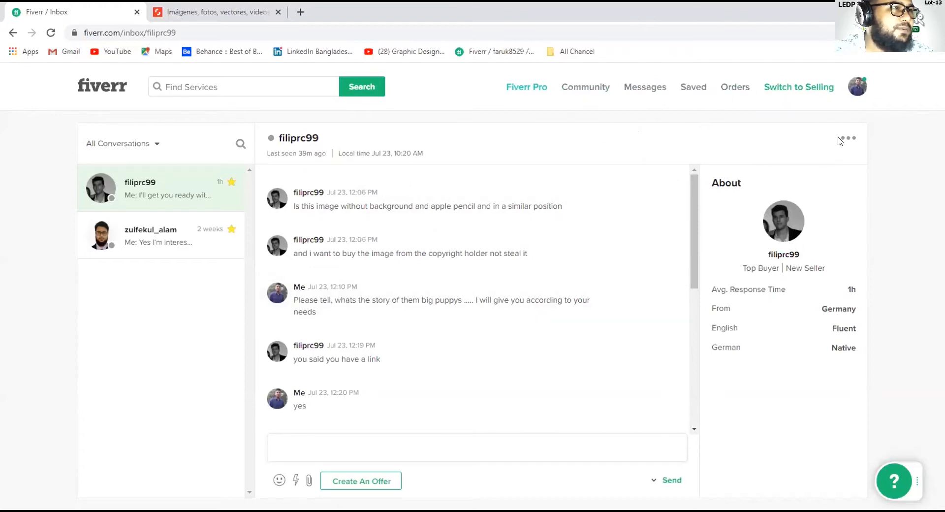
pyautogui.click(863, 86)
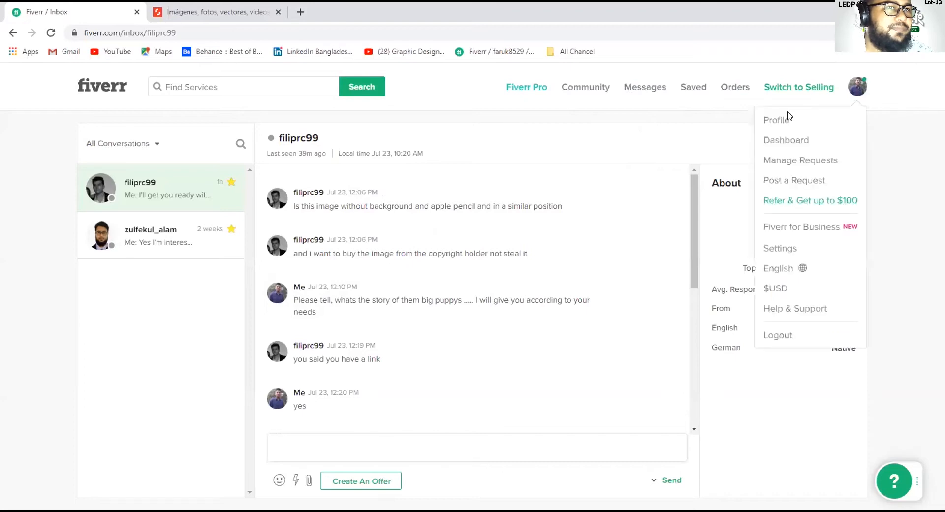
pyautogui.click(778, 122)
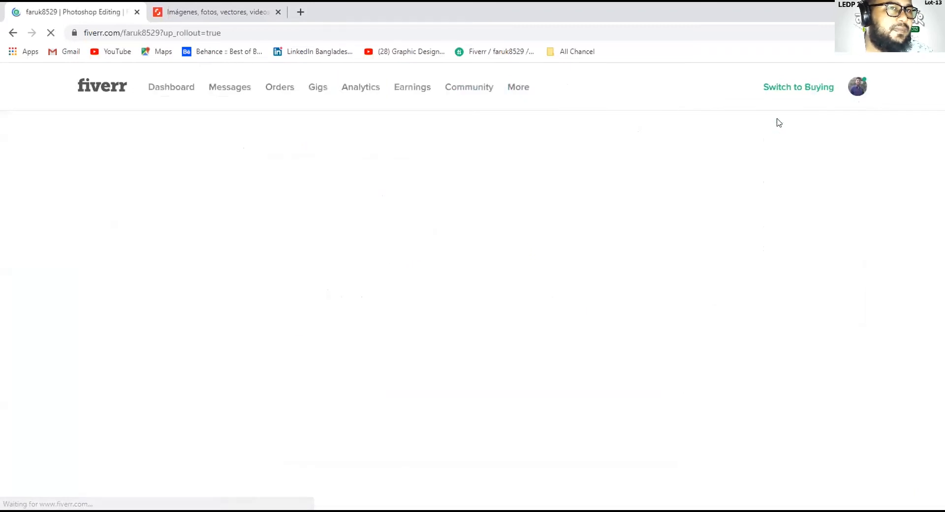
pyautogui.click(515, 91)
pyautogui.click(499, 120)
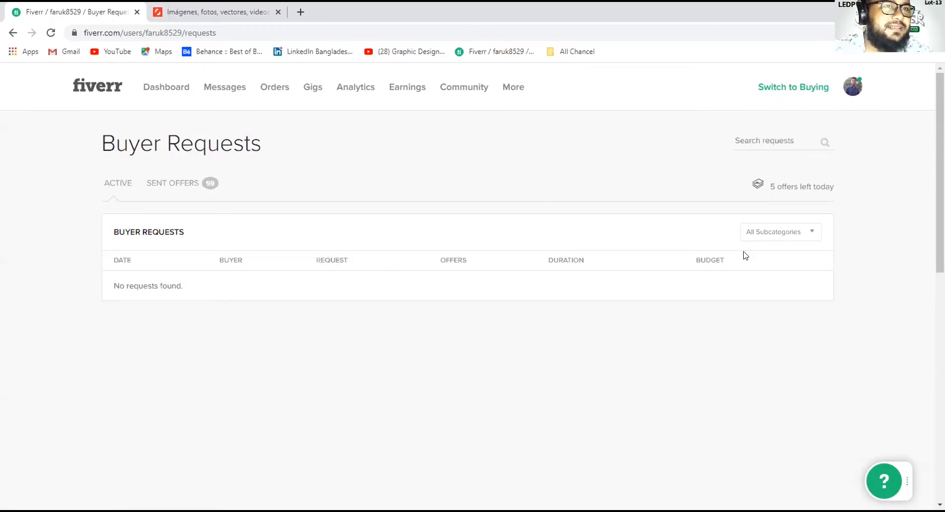
pyautogui.moveTo(506, 89)
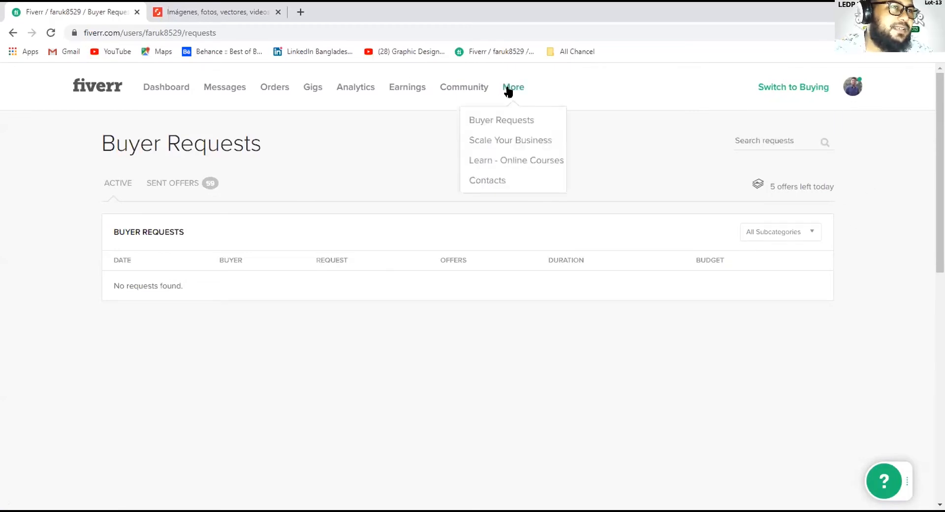
pyautogui.click(501, 121)
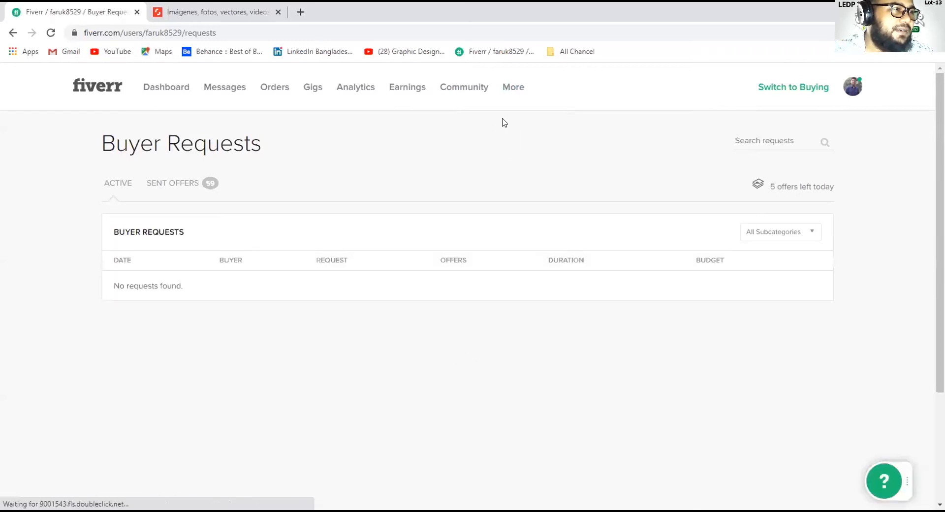
# - Open the sent offers and find the buyer request about a hand holding an apple pencil
pyautogui.click(177, 186)
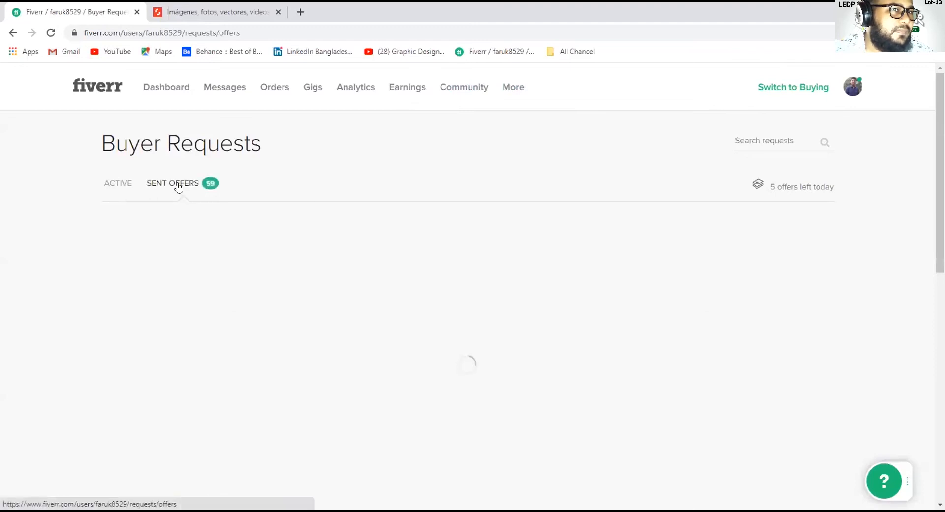
pyautogui.scroll(-1, 728, 280)
pyautogui.scroll(-8, 728, 285)
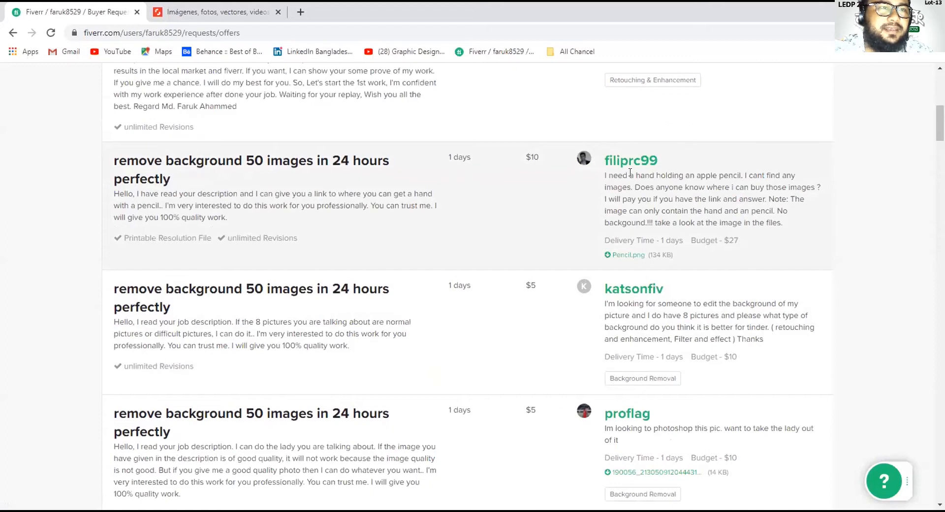
# - Copy the phrase "a hand holding an apple pencil" from the buyer's request description
pyautogui.moveTo(629, 172); pyautogui.dragTo(738, 171)
pyautogui.hotkey('ctrl', 'c')
pyautogui.rightClick(716, 173)
pyautogui.click(724, 182)
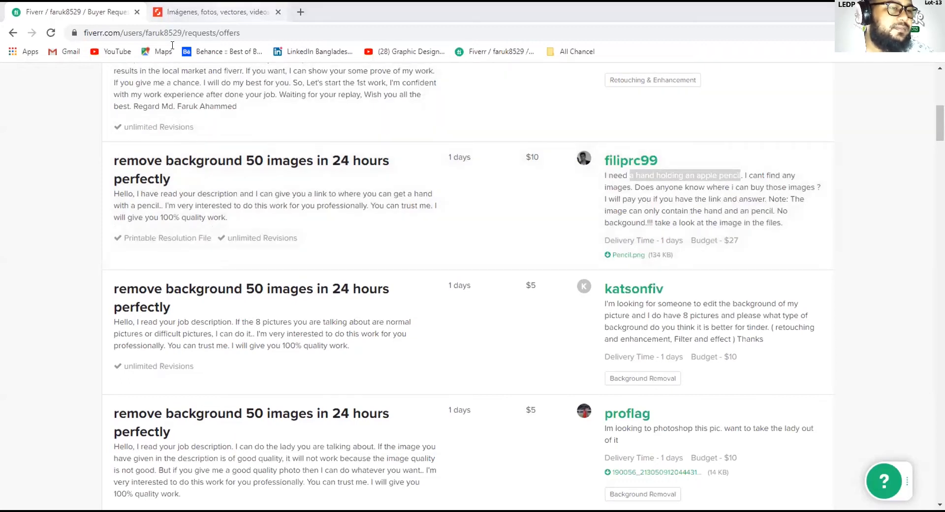
# - Switch to Shutterstock and search all images for the copied phrase "a hand holding an apple pencil"
pyautogui.hotkey('ctrl', 'Tab')
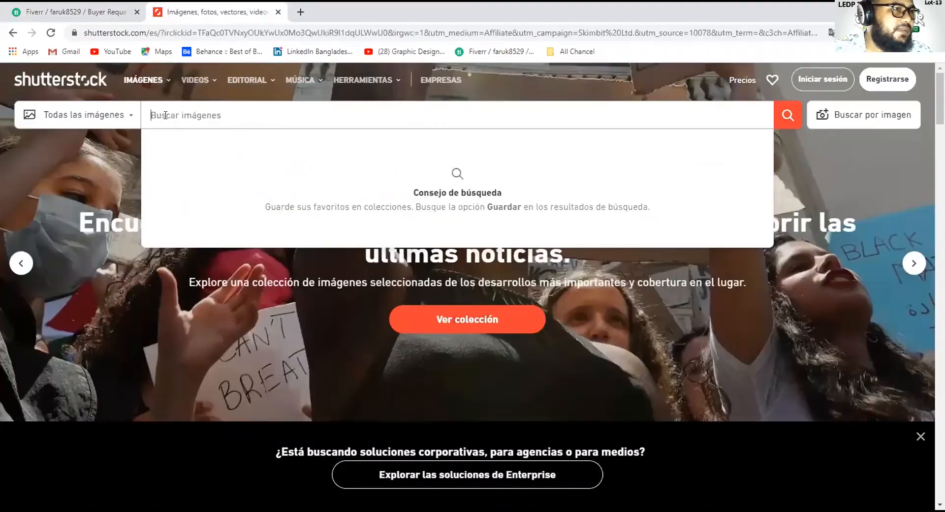
pyautogui.hotkey('ctrl', 'v')
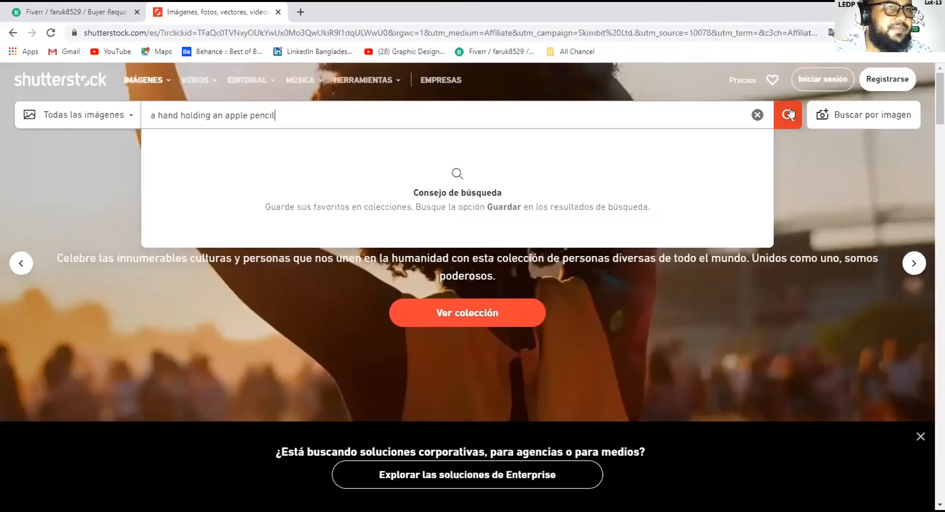
pyautogui.click(789, 113)
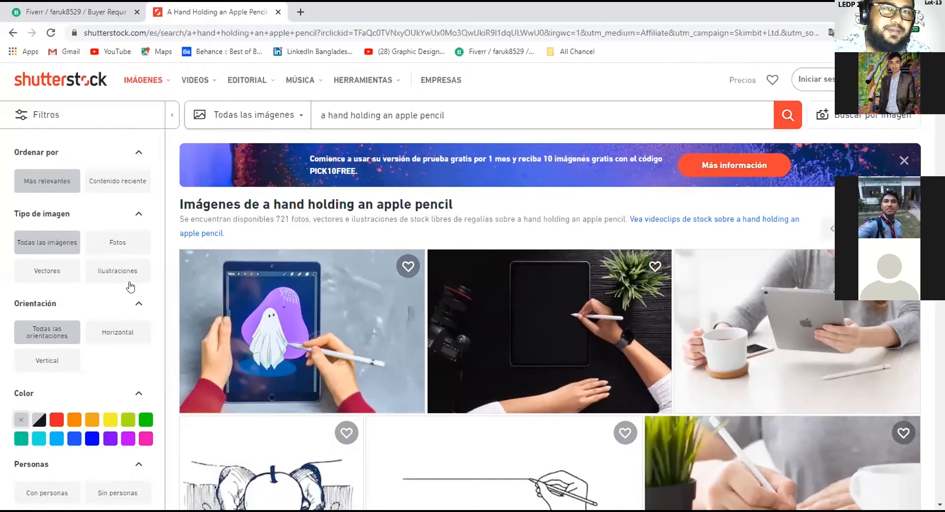
# - Browse the Shutterstock results for images of a hand holding an Apple Pencil that suit the buyer's request
pyautogui.moveTo(858, 316)
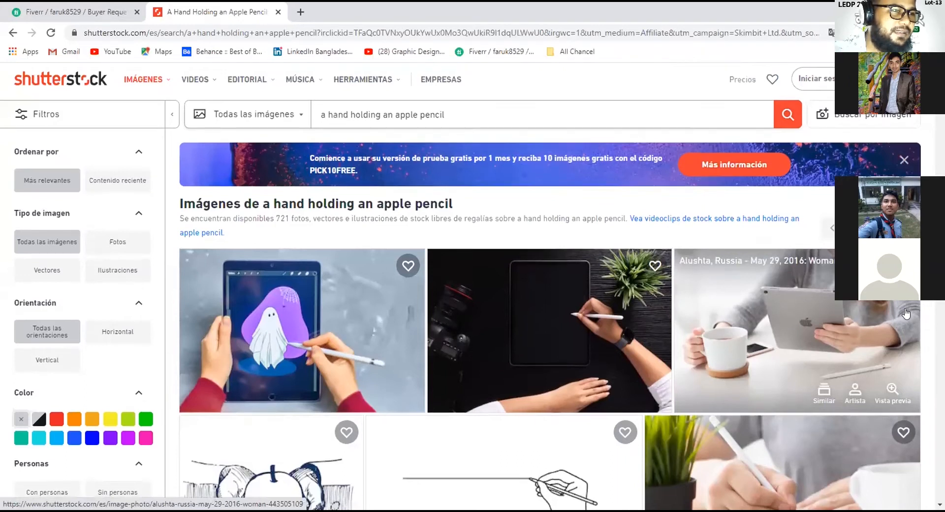
pyautogui.scroll(-4, 906, 313)
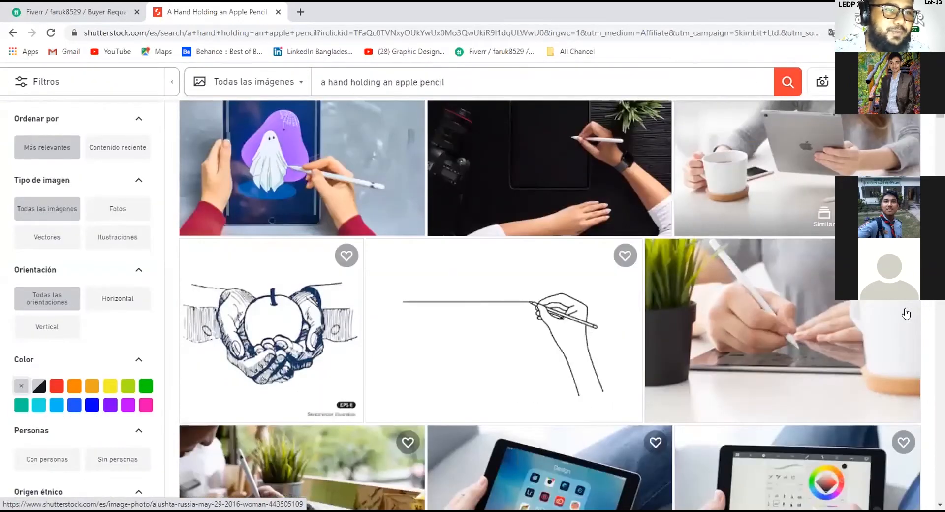
pyautogui.scroll(-1, 906, 313)
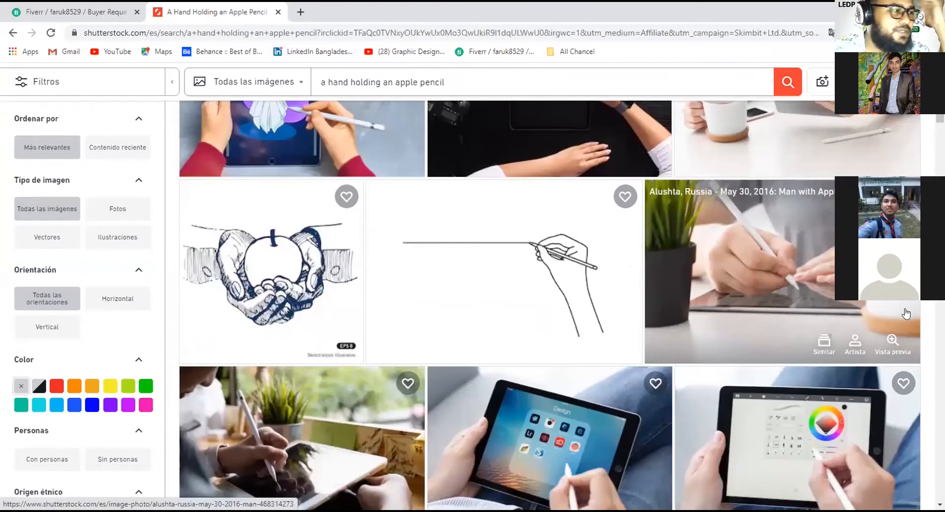
pyautogui.scroll(1, 905, 313)
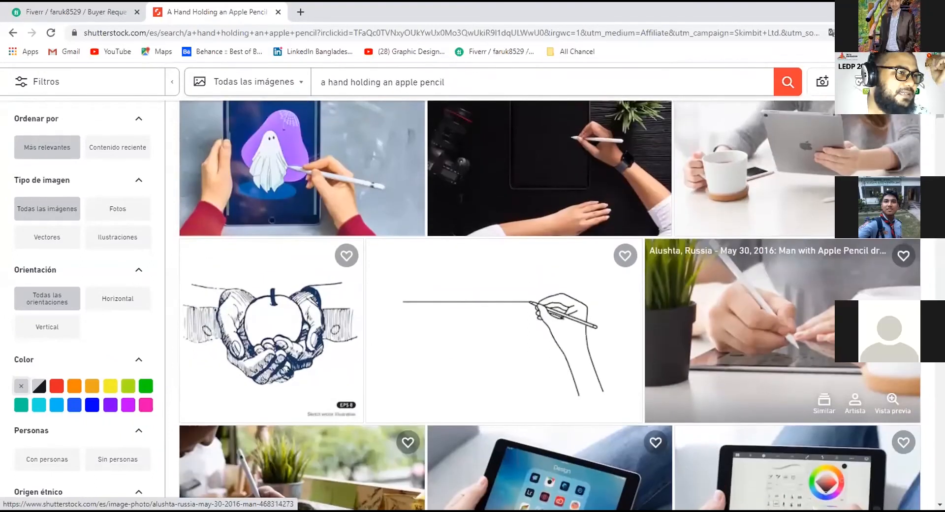
pyautogui.scroll(-1, 905, 313)
pyautogui.scroll(-4, 905, 313)
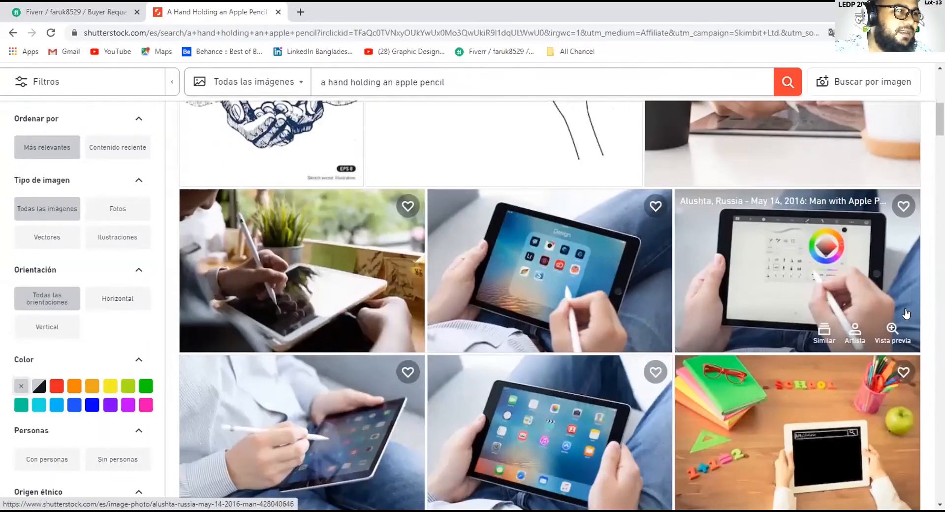
pyautogui.scroll(-1, 905, 314)
pyautogui.scroll(-2, 905, 313)
pyautogui.scroll(1, 906, 313)
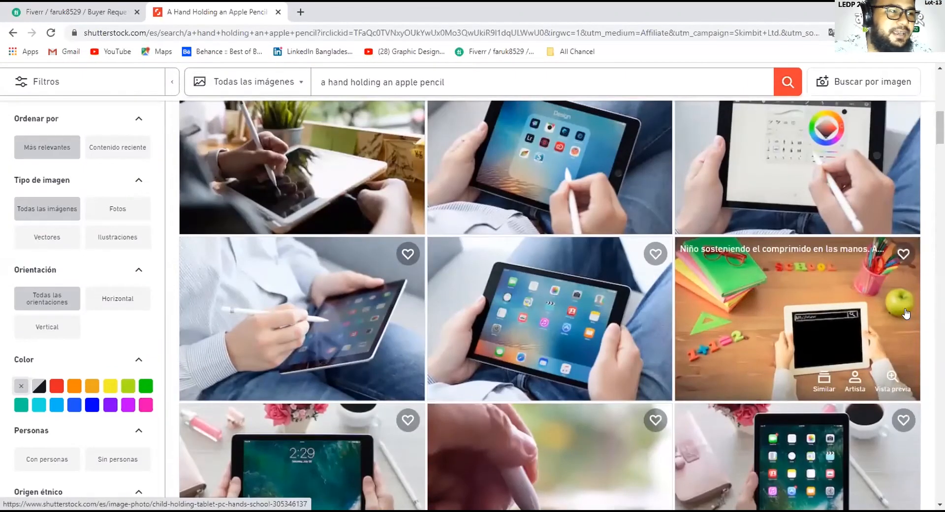
pyautogui.scroll(-5, 905, 313)
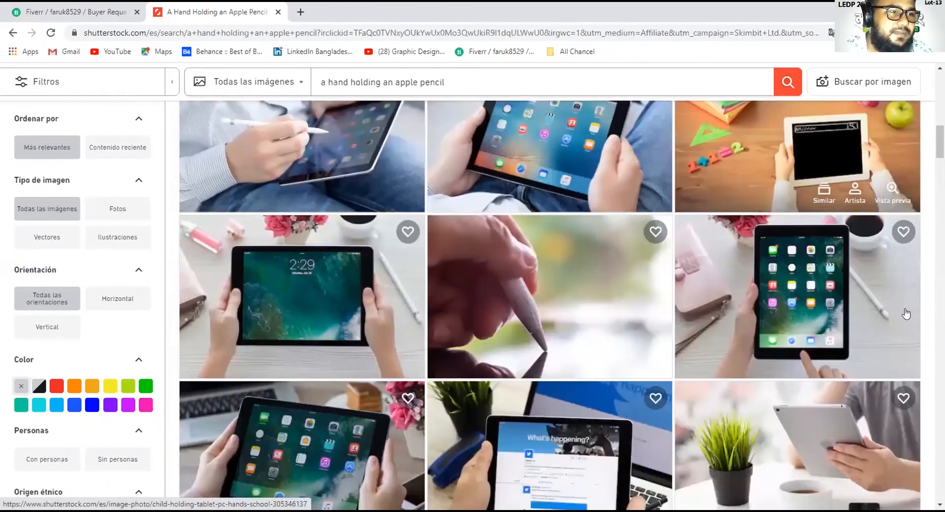
pyautogui.scroll(-7, 905, 313)
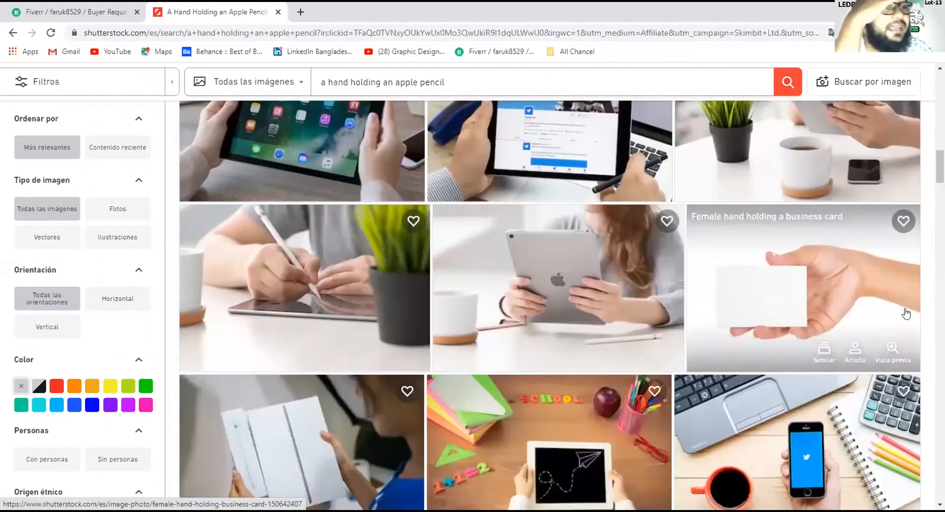
pyautogui.scroll(-1, 906, 313)
pyautogui.scroll(-6, 906, 313)
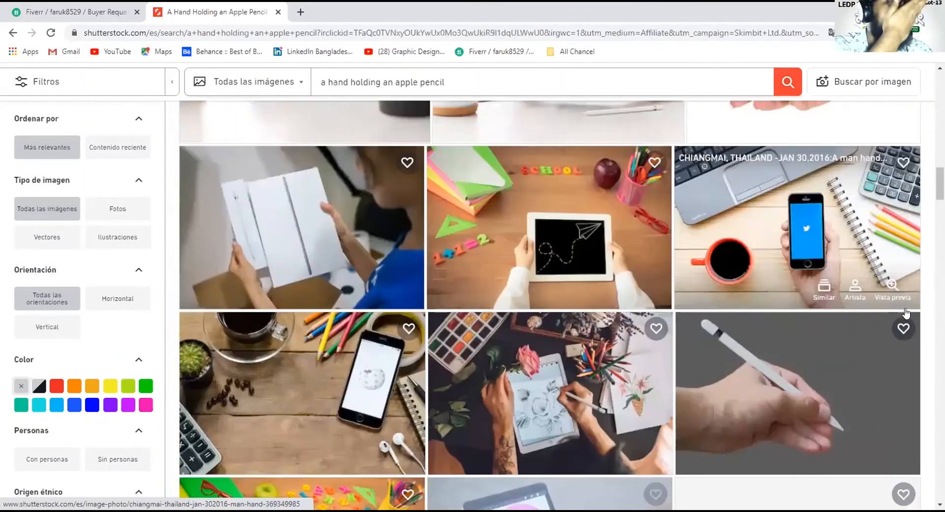
pyautogui.scroll(-3, 906, 313)
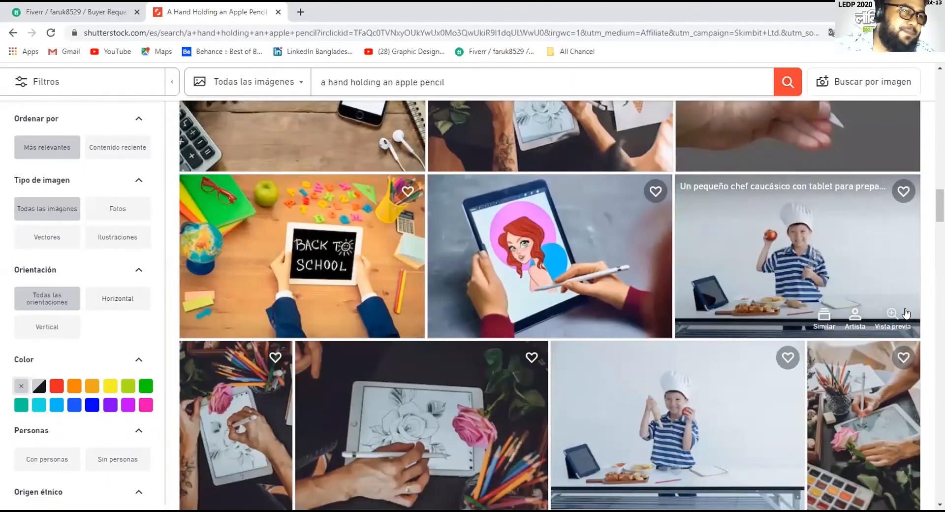
pyautogui.scroll(-6, 906, 313)
pyautogui.scroll(-1, 905, 313)
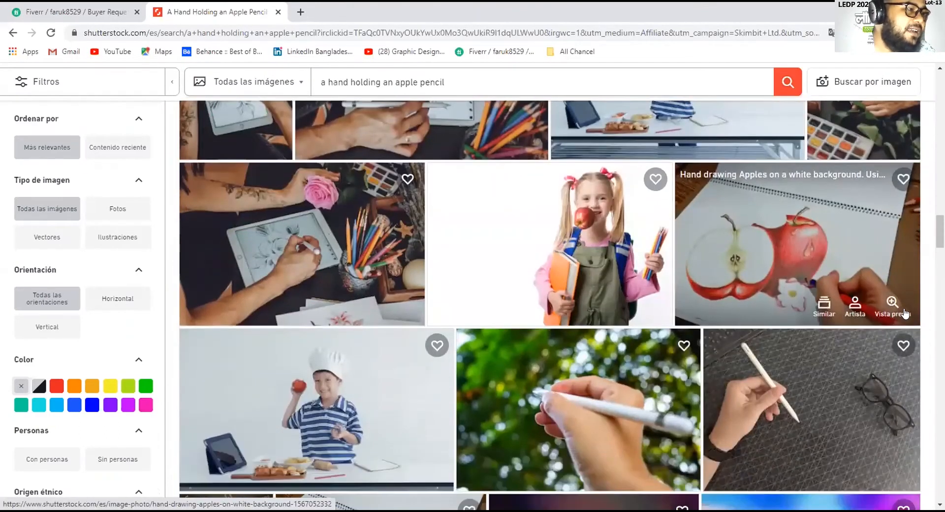
pyautogui.scroll(-1, 905, 313)
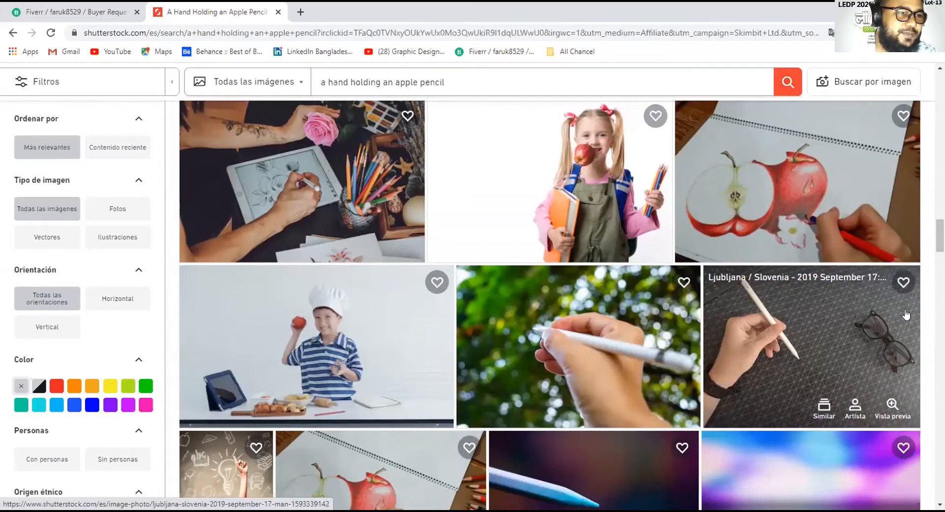
pyautogui.scroll(-2, 616, 278)
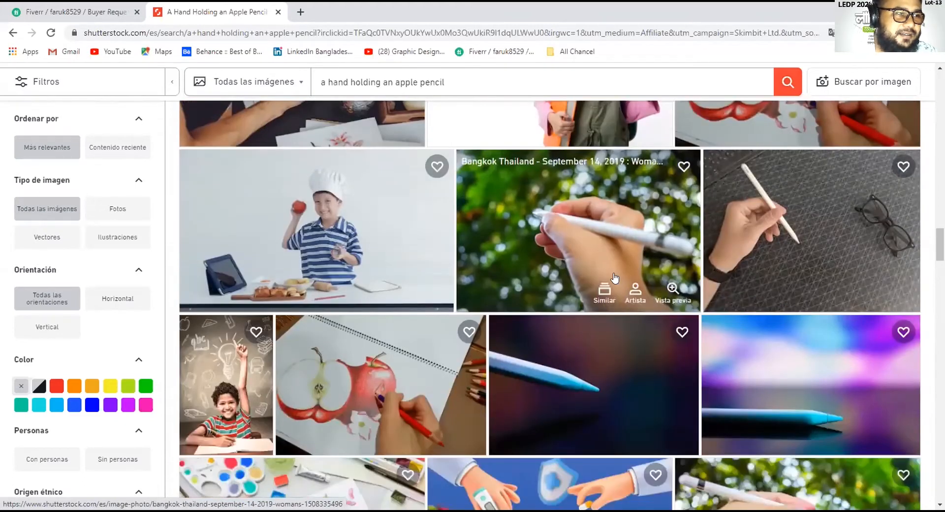
pyautogui.scroll(-1, 615, 278)
pyautogui.scroll(-1, 614, 278)
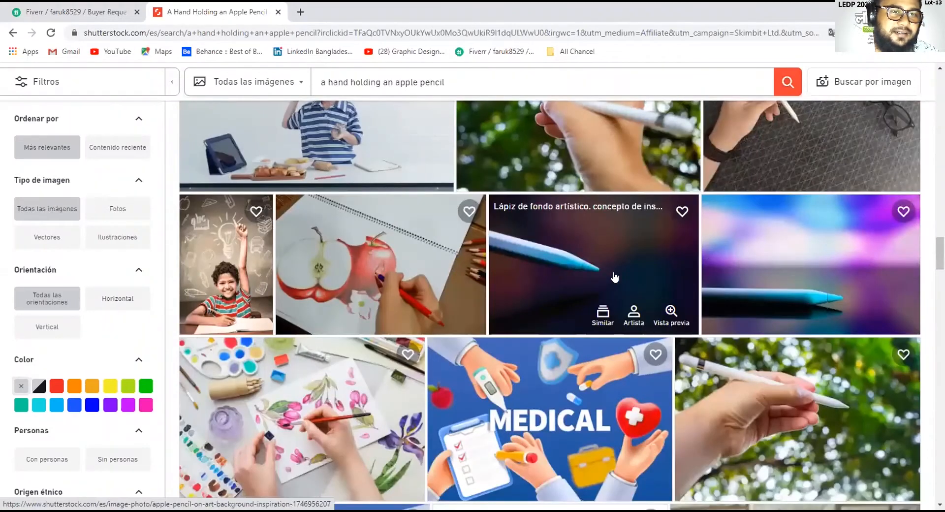
pyautogui.scroll(-2, 615, 278)
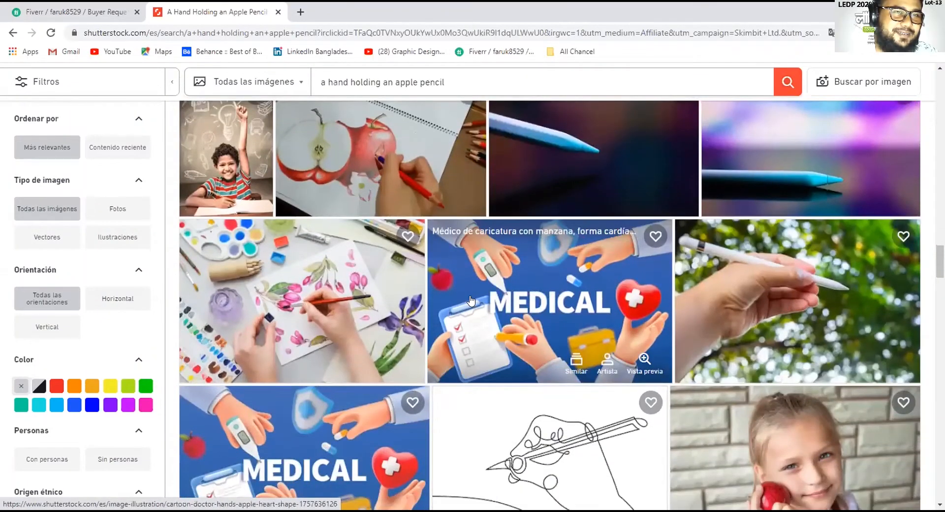
pyautogui.scroll(2, 577, 229)
pyautogui.scroll(2, 618, 244)
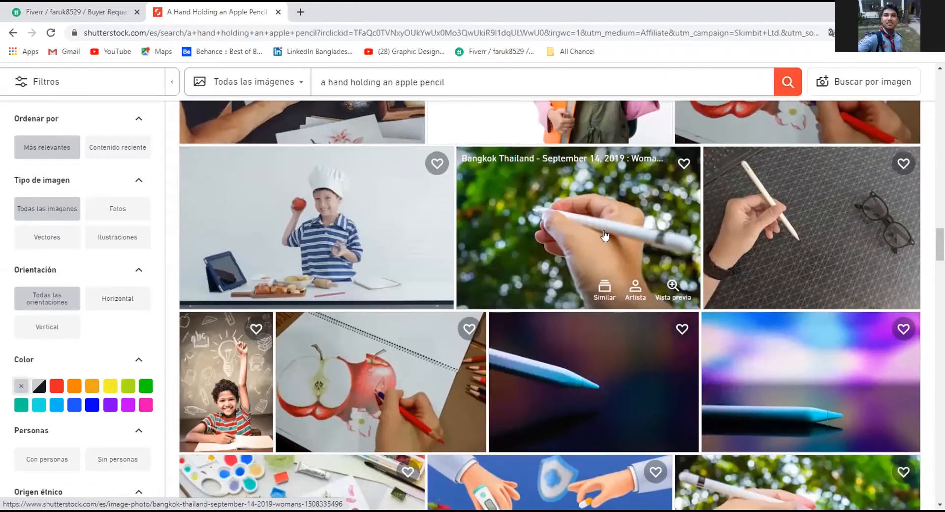
pyautogui.scroll(-1, 604, 230)
pyautogui.scroll(-8, 604, 230)
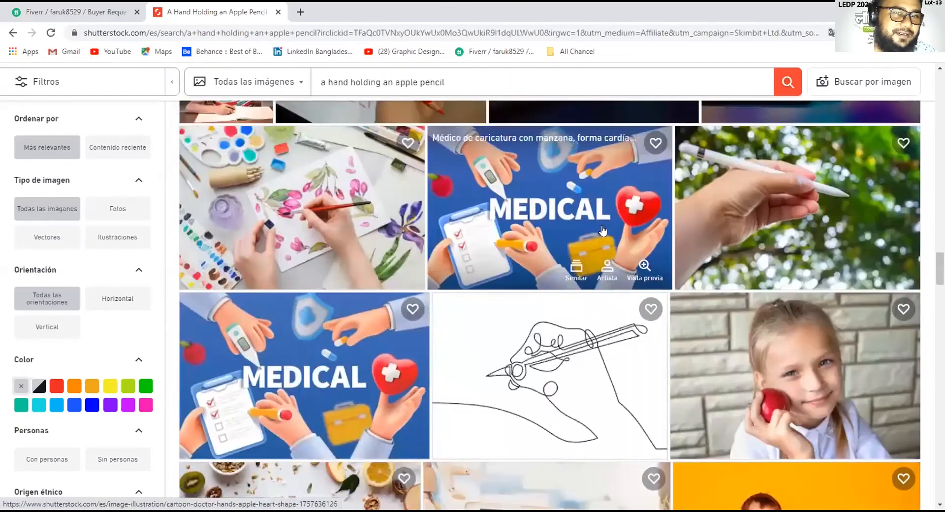
pyautogui.scroll(-10, 604, 230)
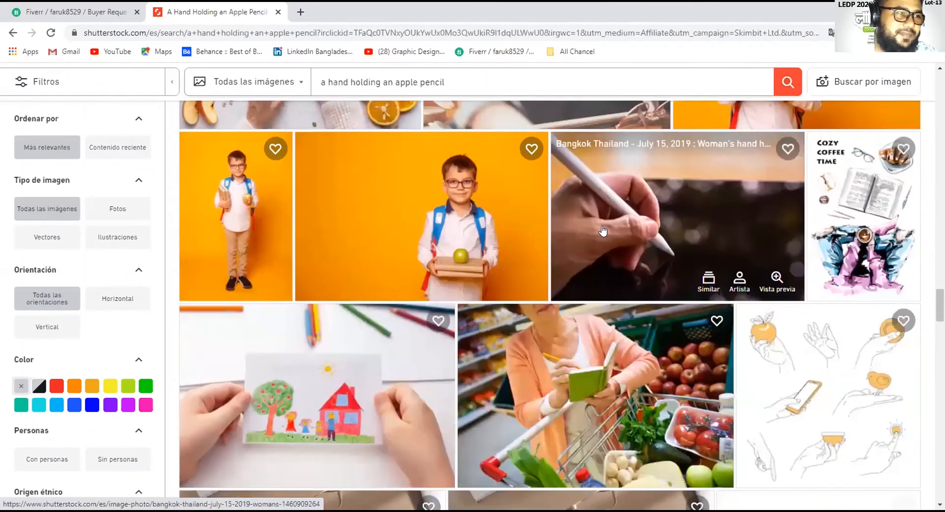
pyautogui.scroll(-5, 604, 229)
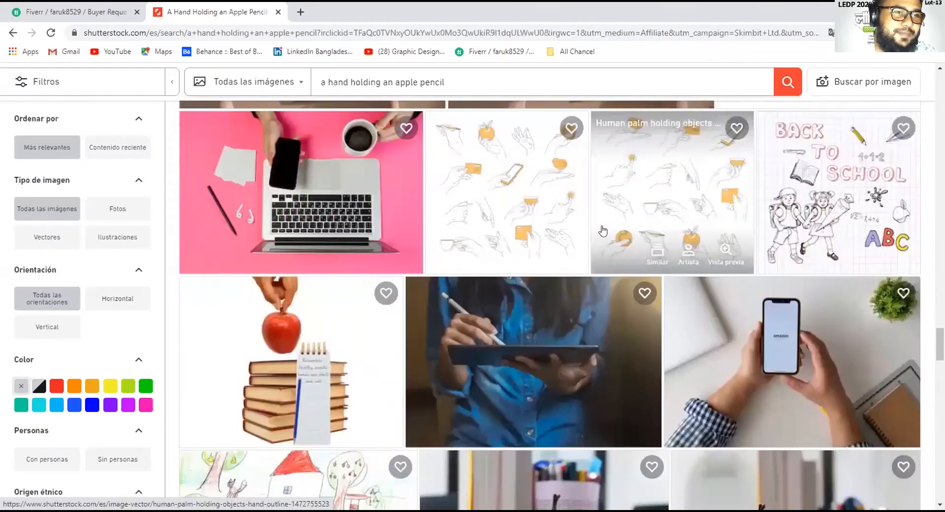
pyautogui.scroll(-8, 604, 230)
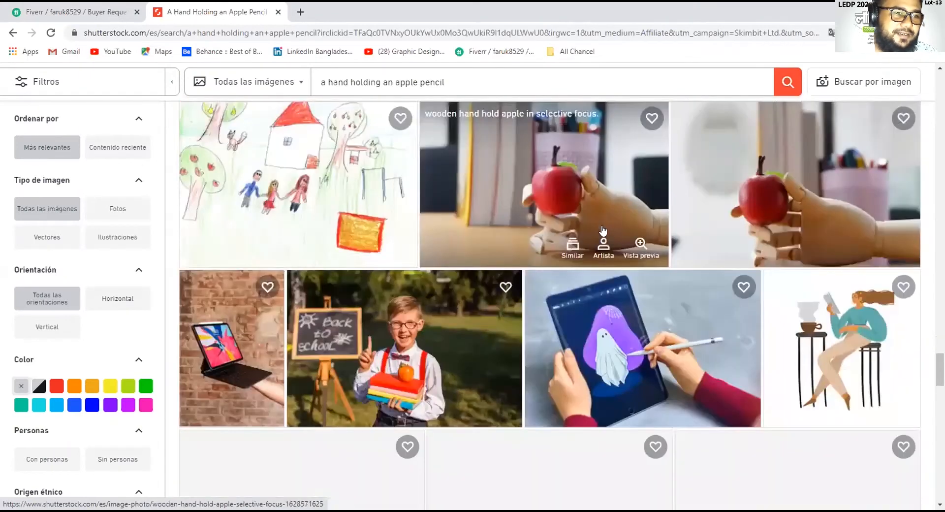
# - Look through the rest of the first page of search results and open page 2
pyautogui.scroll(2, 602, 230)
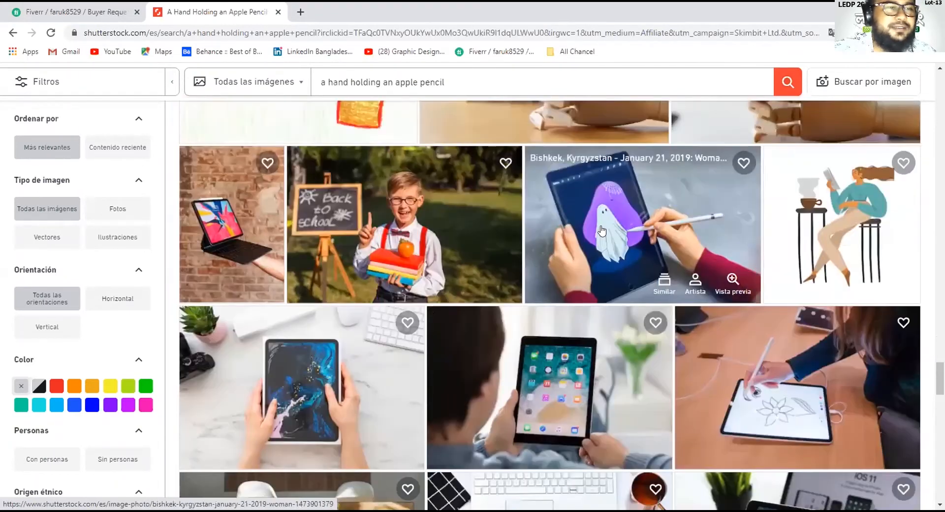
pyautogui.scroll(-8, 601, 230)
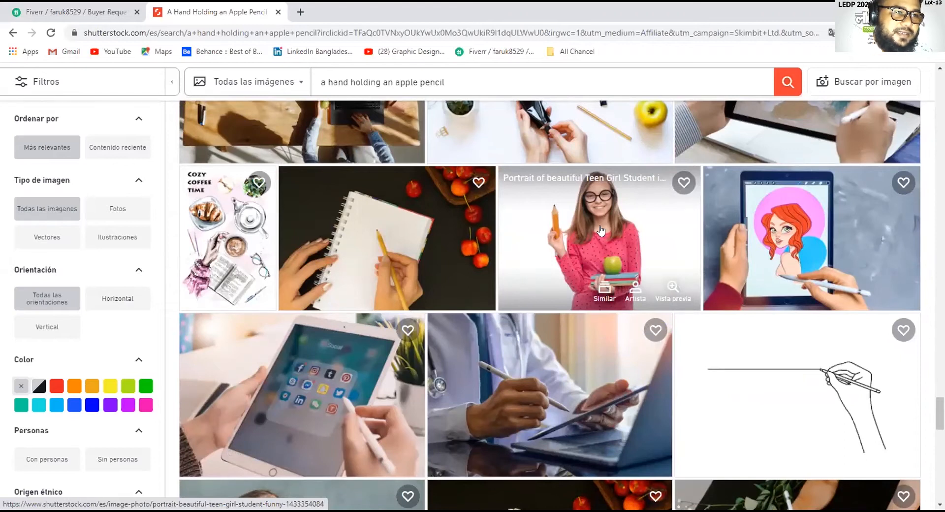
pyautogui.scroll(-6, 601, 230)
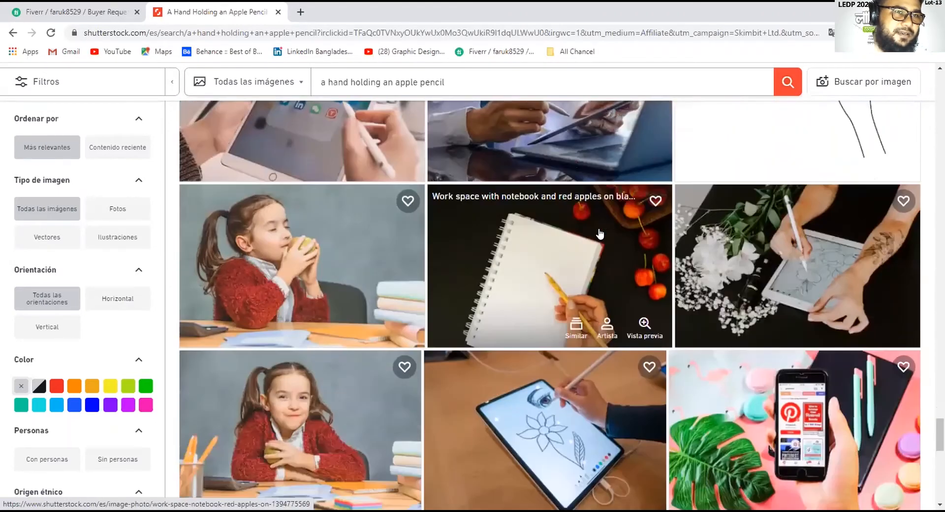
pyautogui.scroll(-5, 601, 234)
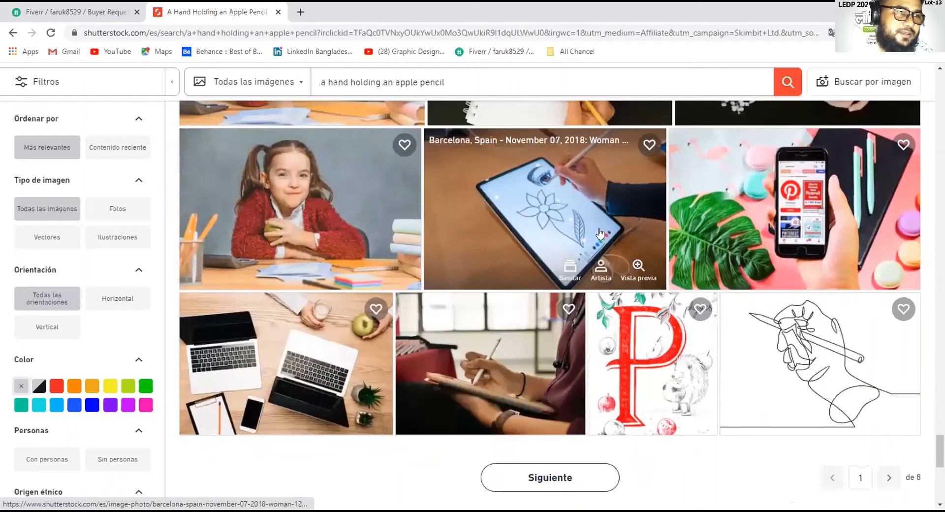
pyautogui.scroll(-1, 600, 233)
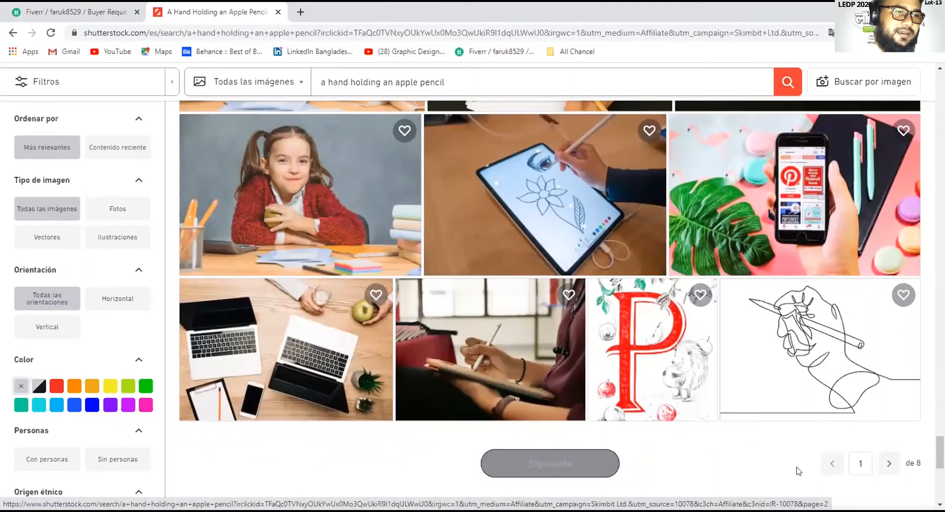
pyautogui.click(889, 465)
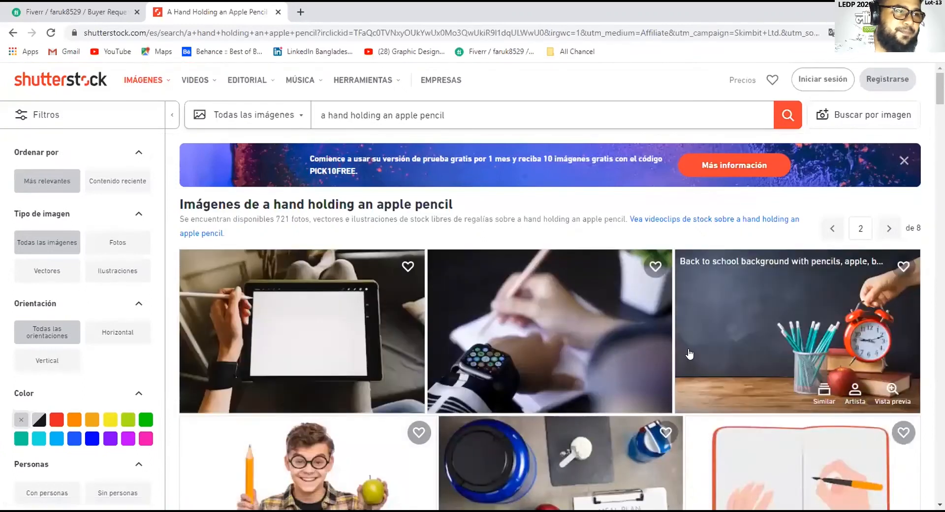
# - Examine the images on page 2 of the results for a hand holding an Apple Pencil
pyautogui.scroll(-3, 689, 353)
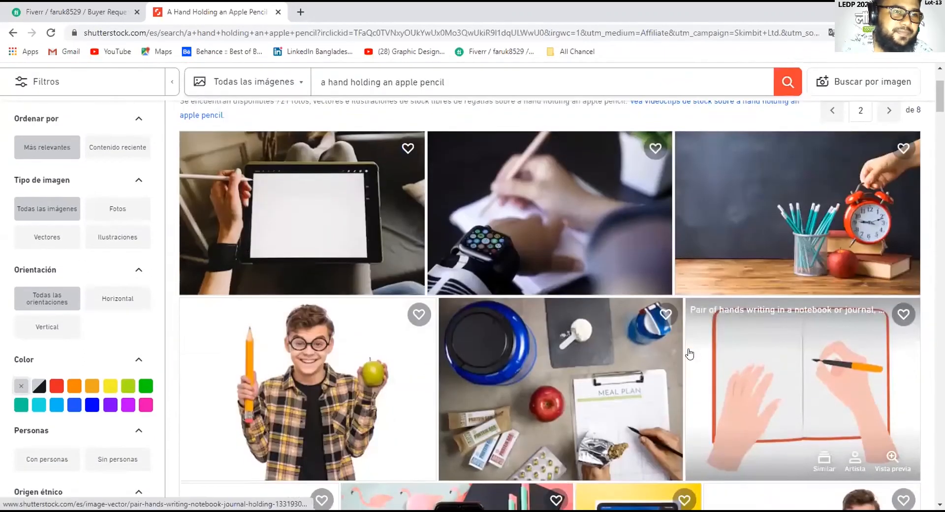
pyautogui.scroll(-5, 689, 354)
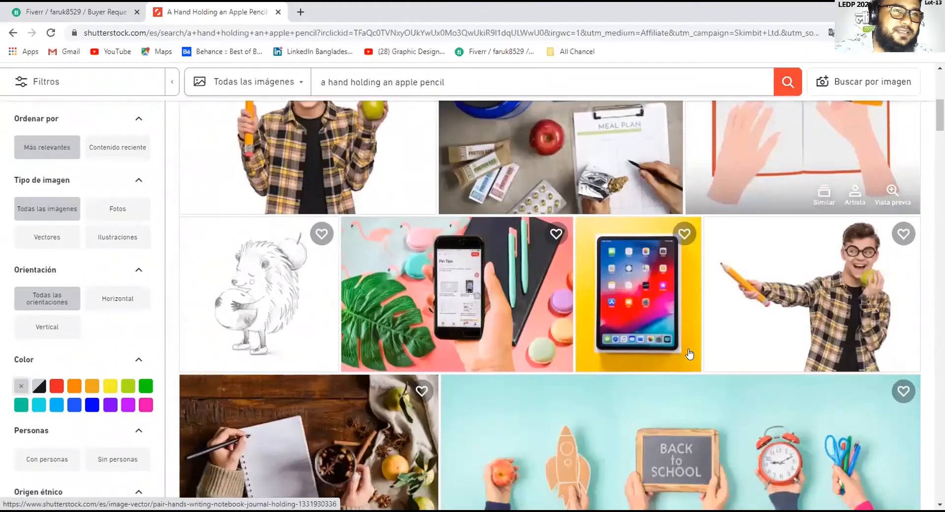
pyautogui.scroll(-8, 689, 354)
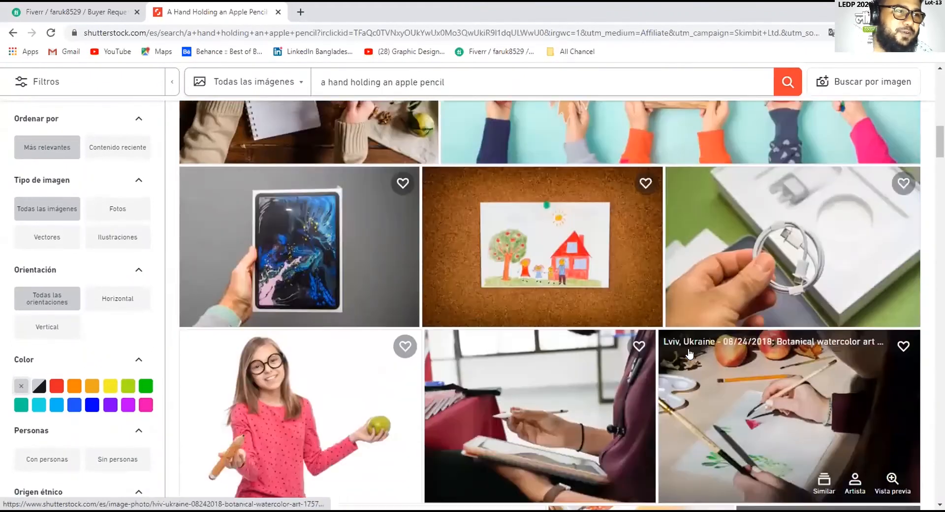
pyautogui.scroll(-4, 689, 354)
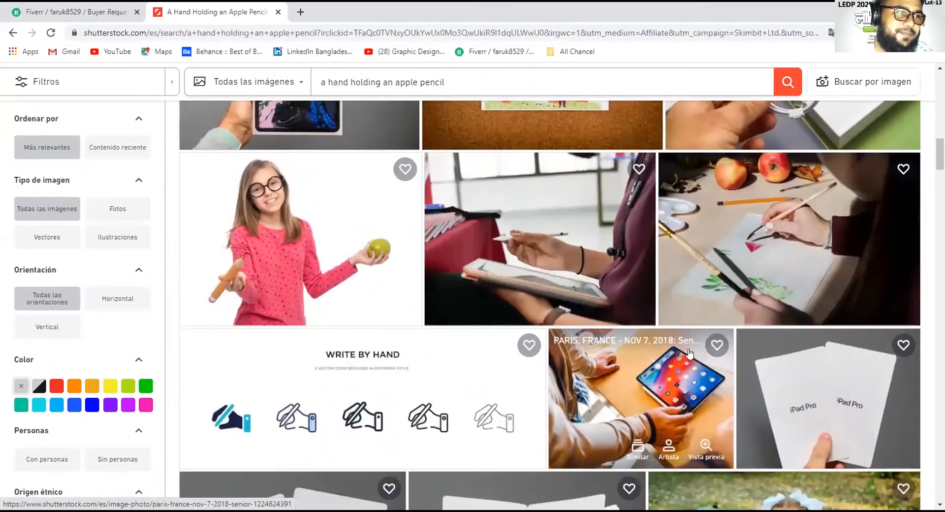
pyautogui.scroll(-2, 689, 353)
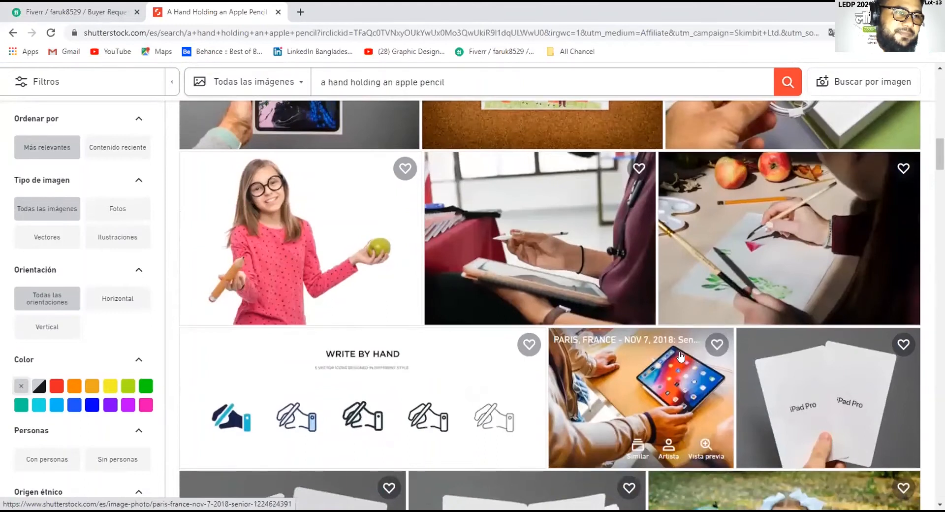
pyautogui.scroll(-6, 677, 356)
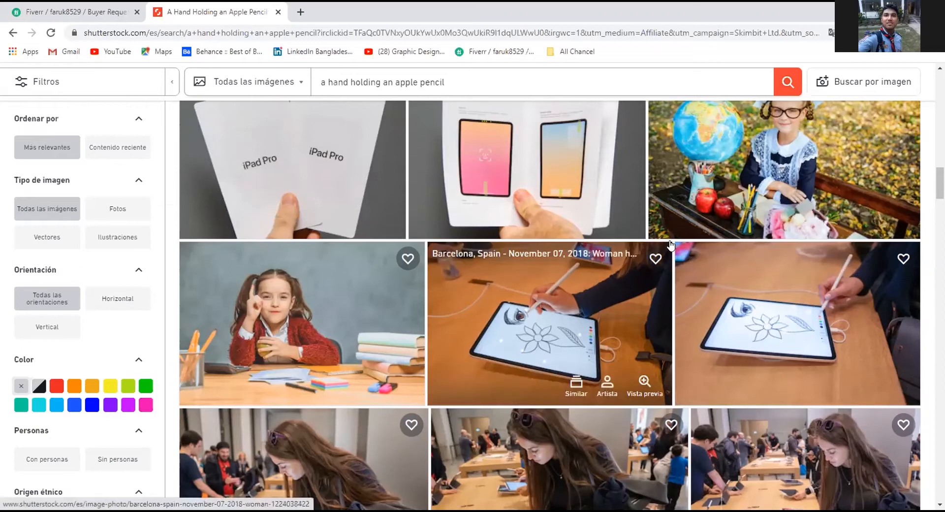
pyautogui.scroll(-3, 670, 244)
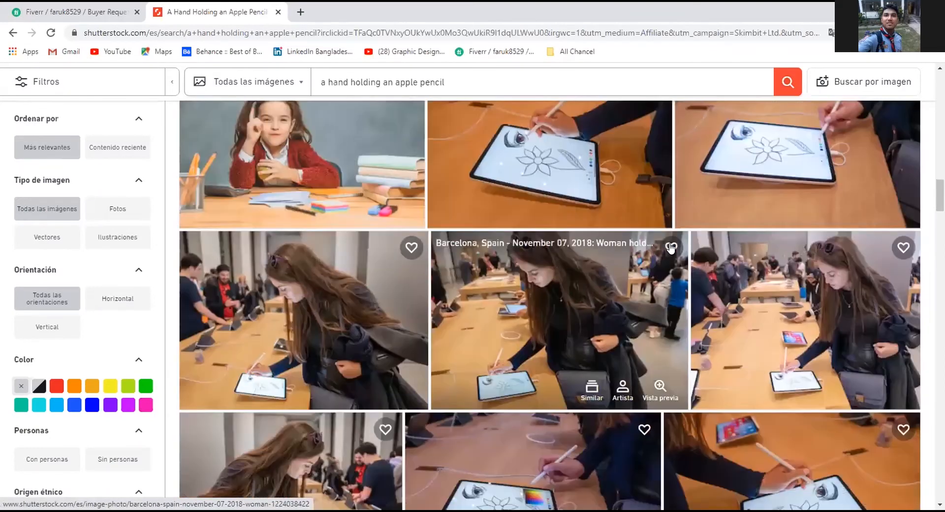
pyautogui.scroll(-5, 671, 246)
pyautogui.scroll(-10, 670, 263)
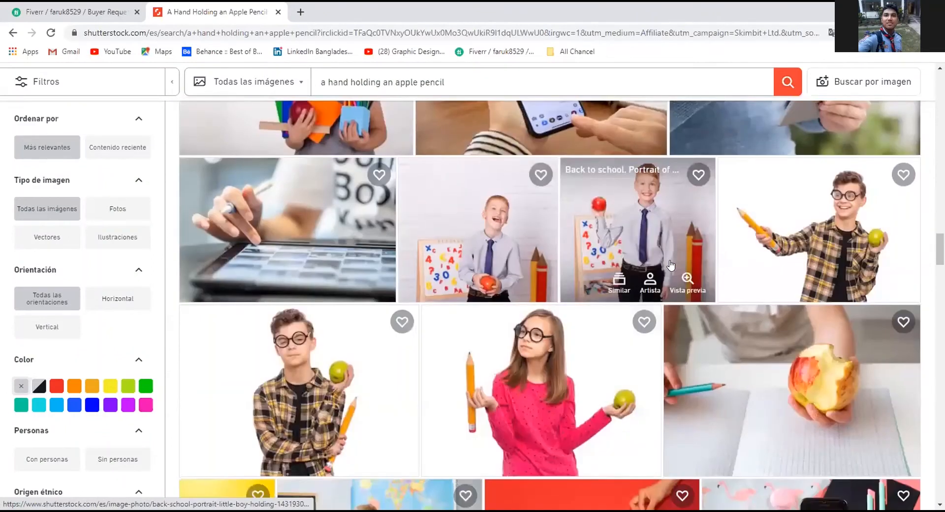
pyautogui.scroll(-5, 671, 263)
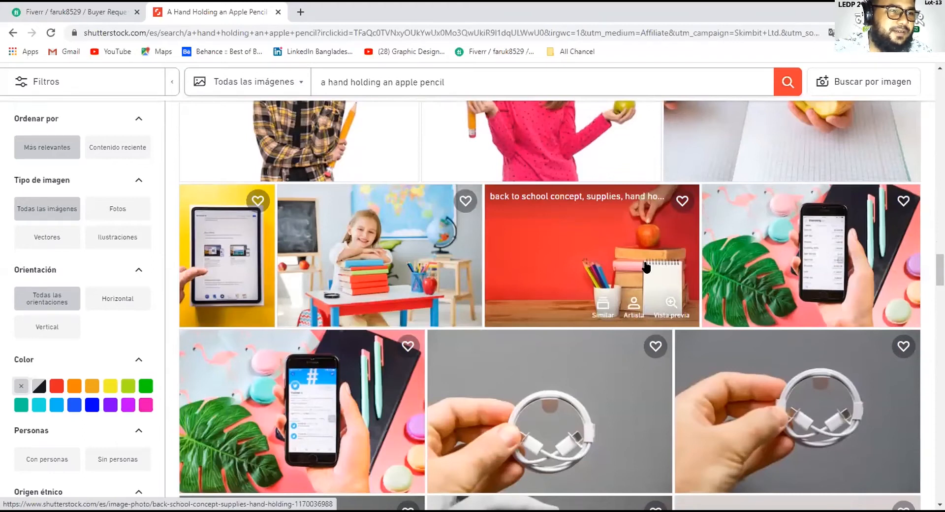
pyautogui.scroll(-1, 646, 266)
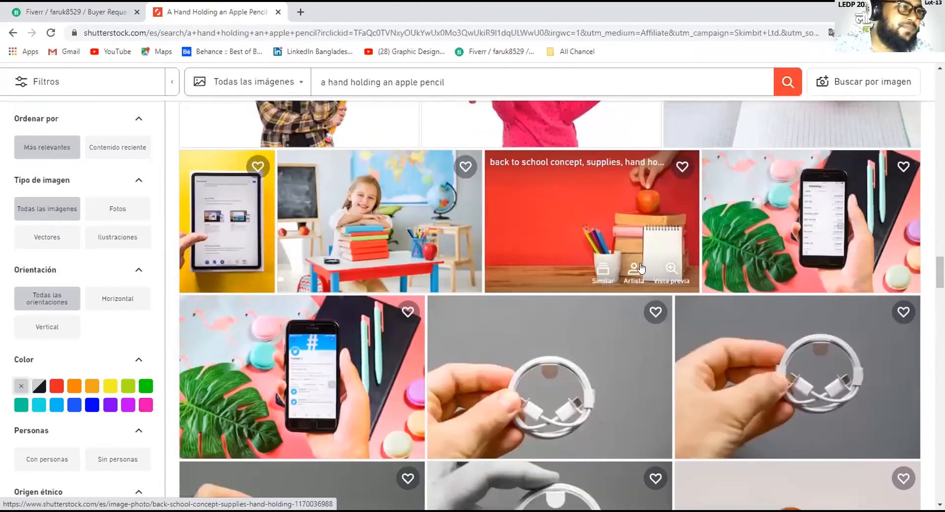
pyautogui.scroll(-5, 642, 267)
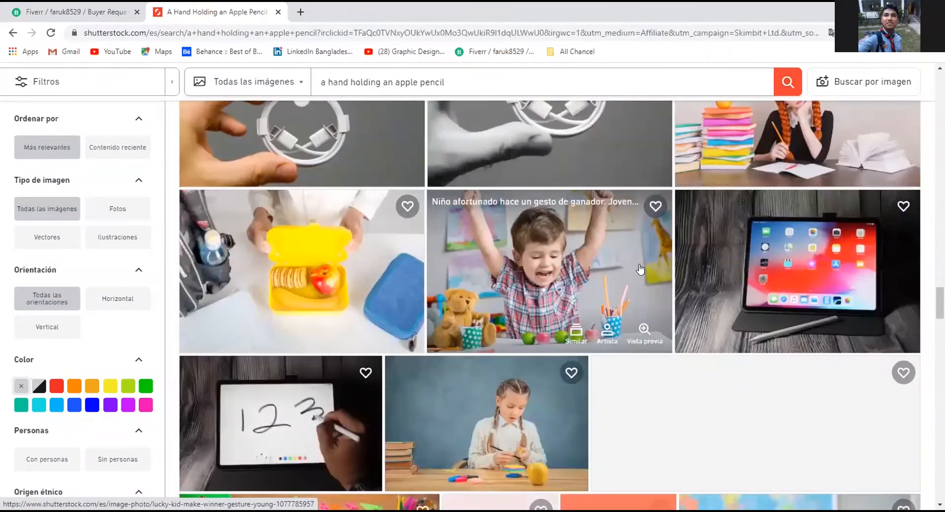
pyautogui.scroll(-1, 635, 270)
pyautogui.scroll(-1, 633, 272)
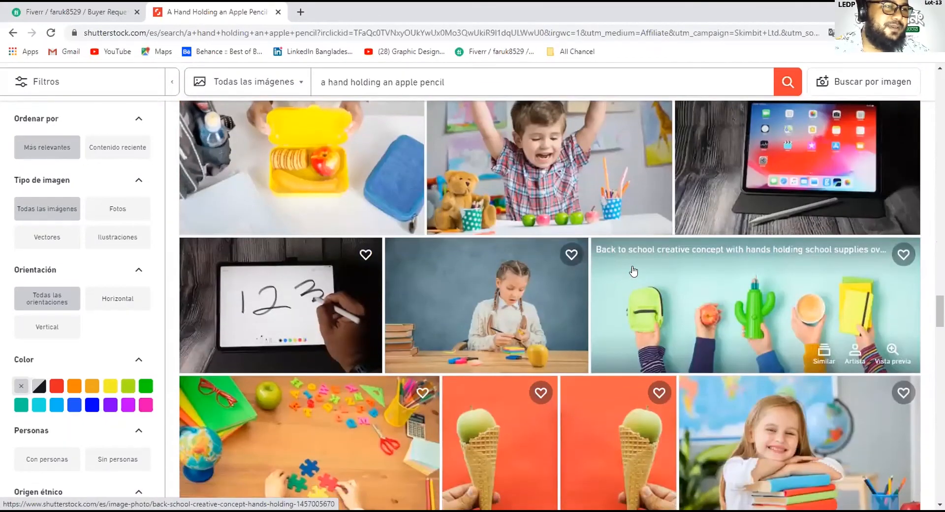
pyautogui.scroll(-3, 634, 271)
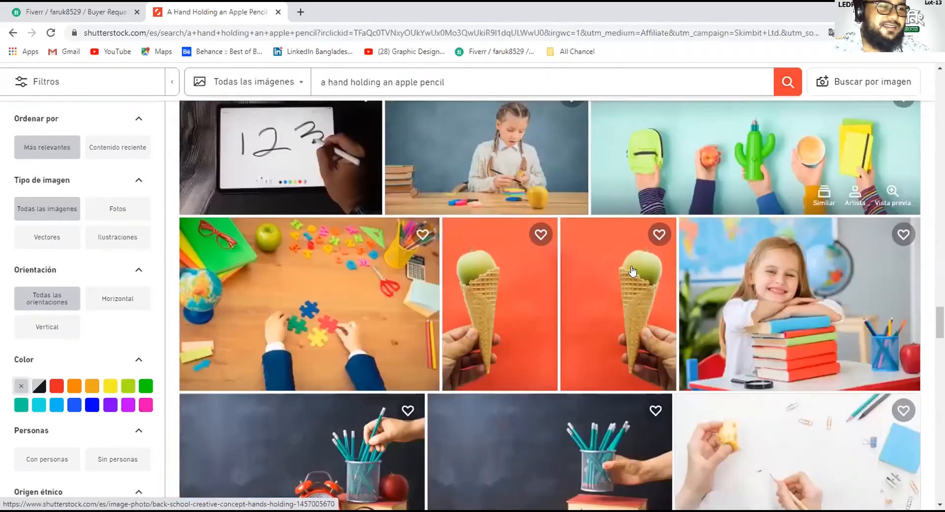
pyautogui.scroll(-2, 633, 271)
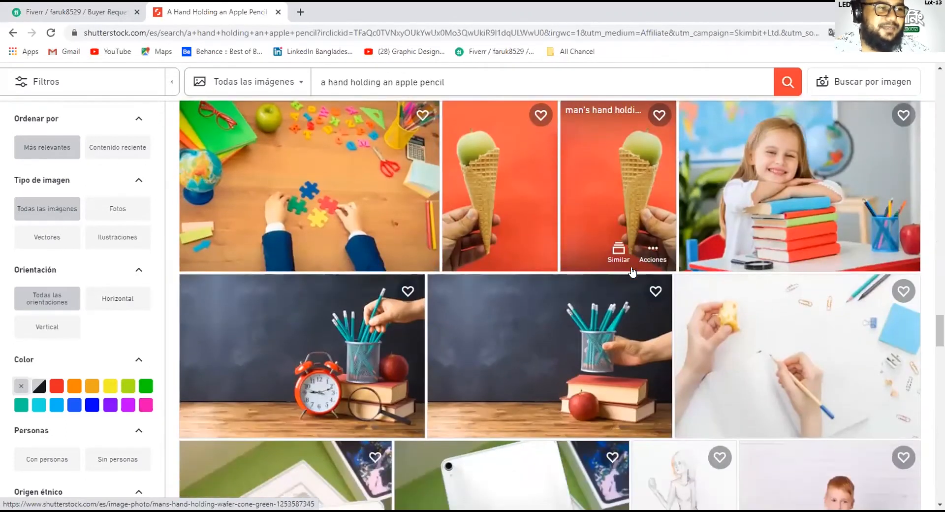
pyautogui.scroll(-6, 632, 271)
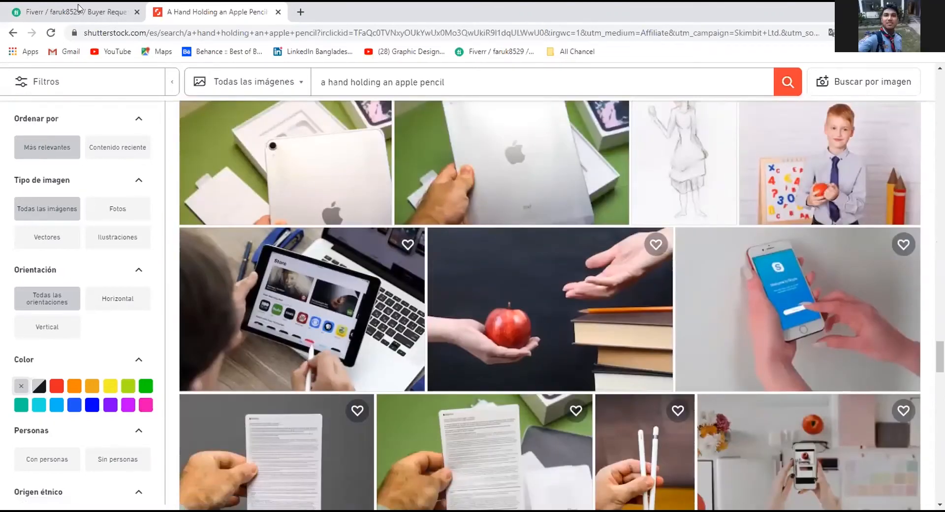
# - Switch back to Fiverr and review the buyer request about a hand holding an apple pencil
pyautogui.click(75, 12)
pyautogui.click(192, 10)
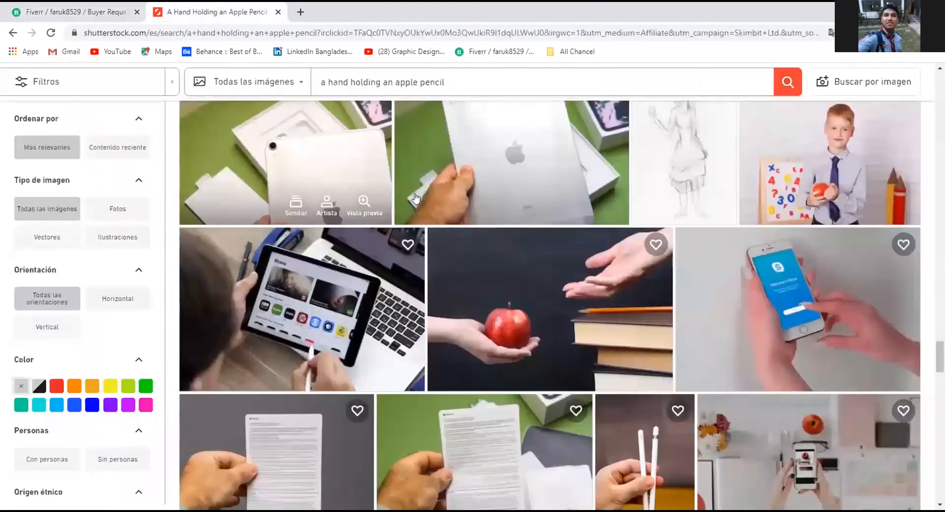
pyautogui.scroll(3, 434, 192)
pyautogui.scroll(10, 433, 192)
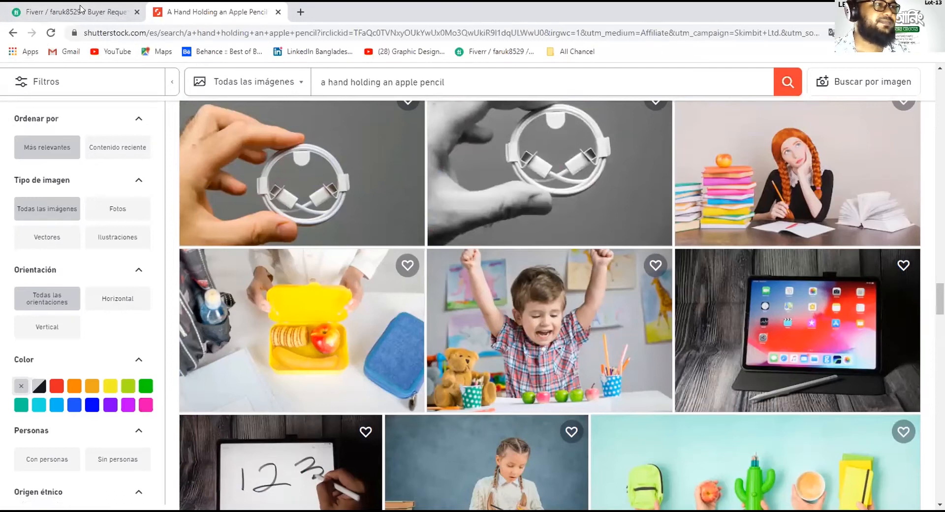
pyautogui.hotkey('ctrl', 'shift', 'Tab')
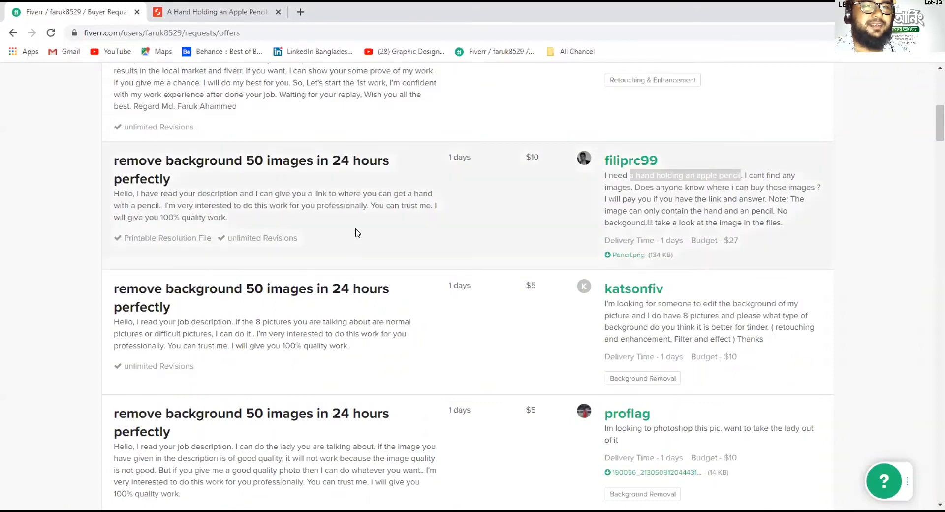
pyautogui.click(506, 220)
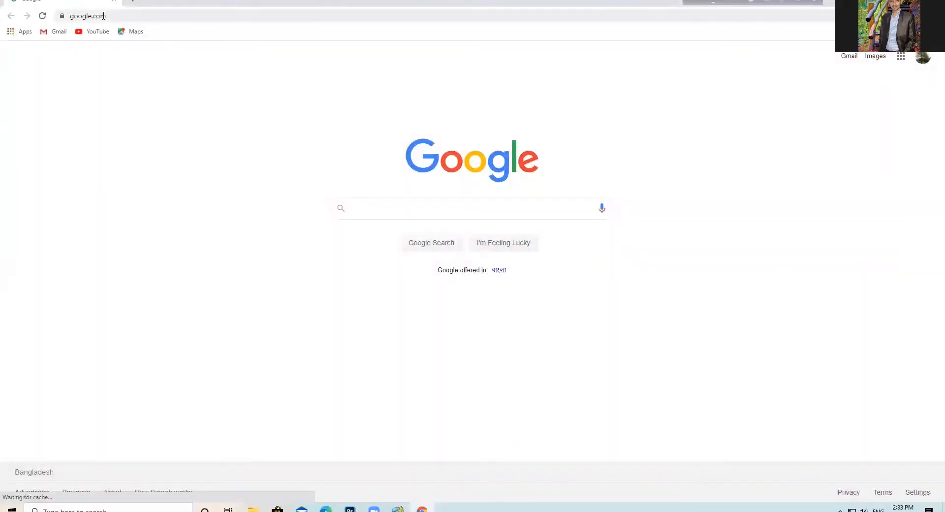
# - Replace the Google address with fiverr.com and open the Fiverr home page
pyautogui.click(104, 16)
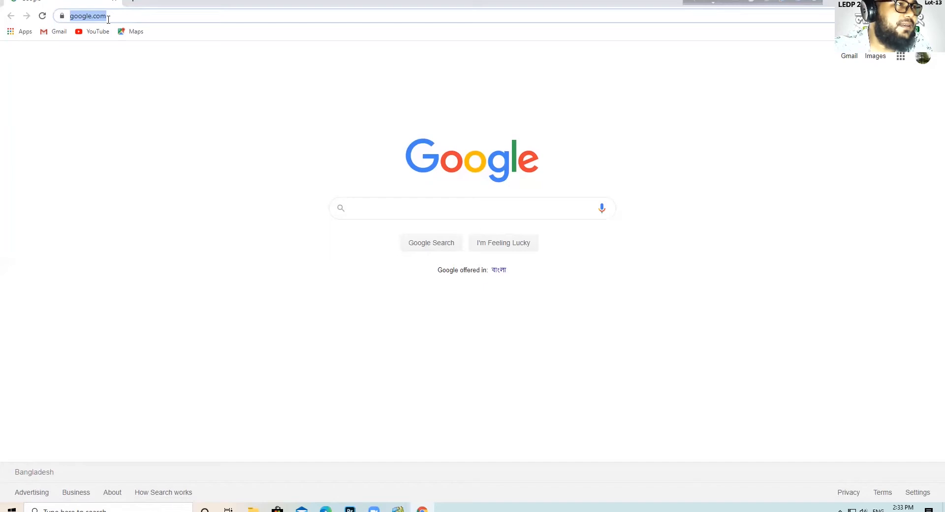
pyautogui.press('BackSpace')
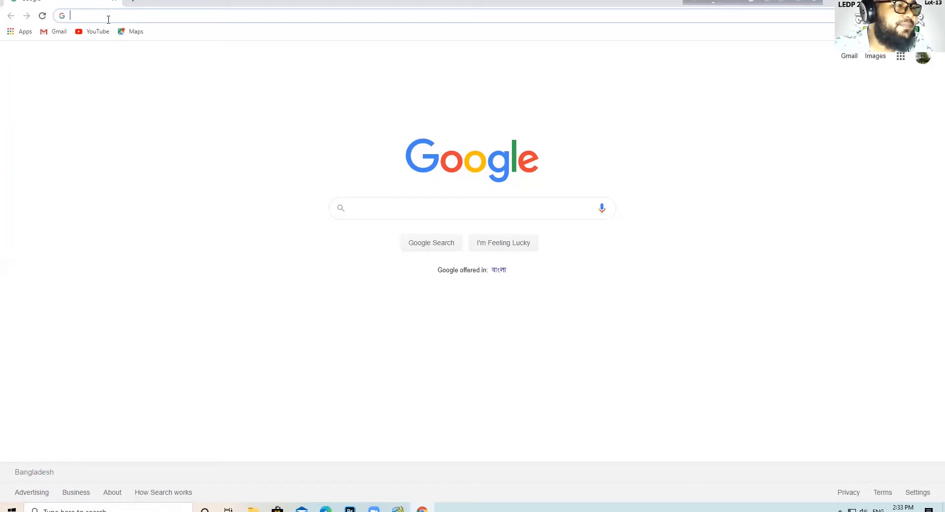
pyautogui.write('f')
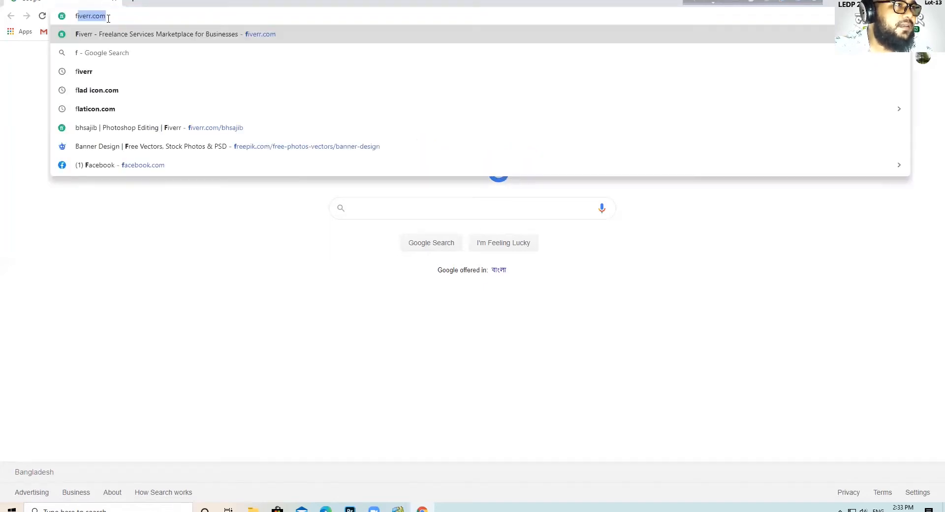
pyautogui.press('Right')
pyautogui.press('Left')
pyautogui.press('Left')
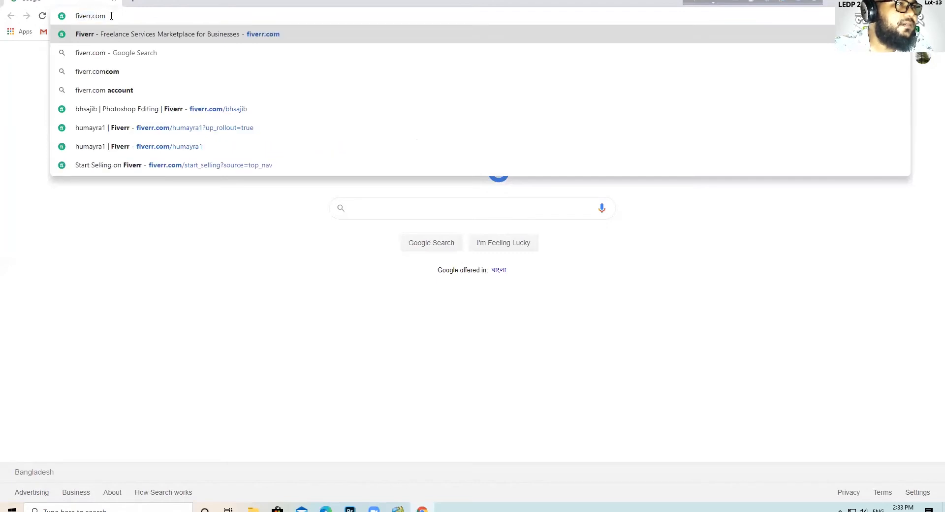
pyautogui.press('Return')
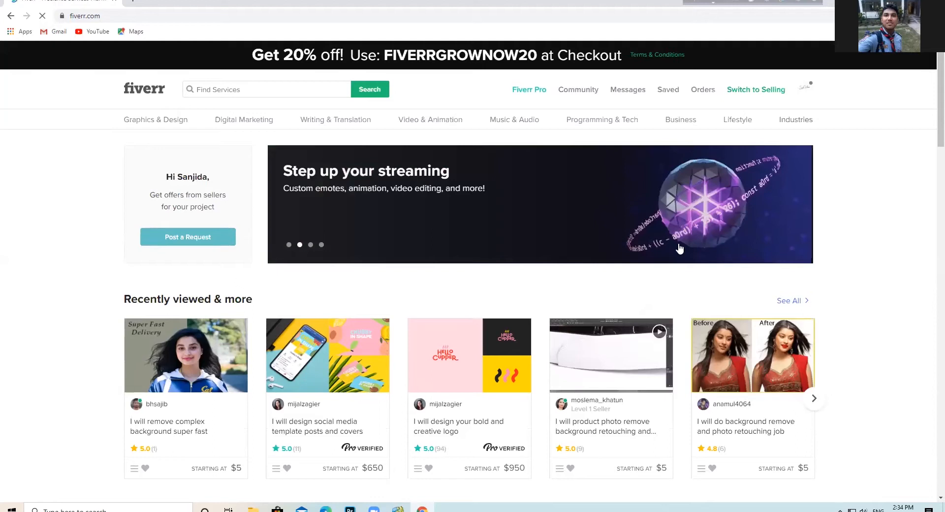
# - Switch the Fiverr account to selling mode and look over the seller dashboard
pyautogui.scroll(-1, 674, 278)
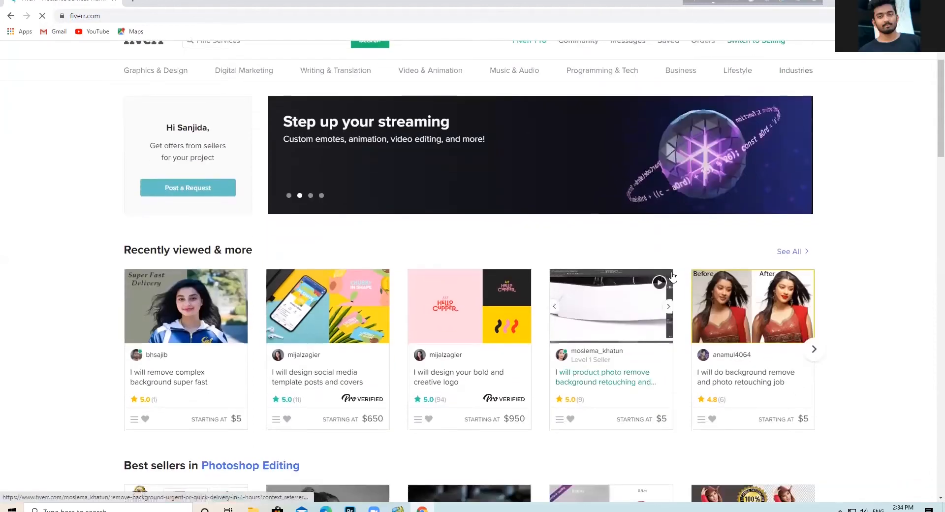
pyautogui.scroll(1, 629, 248)
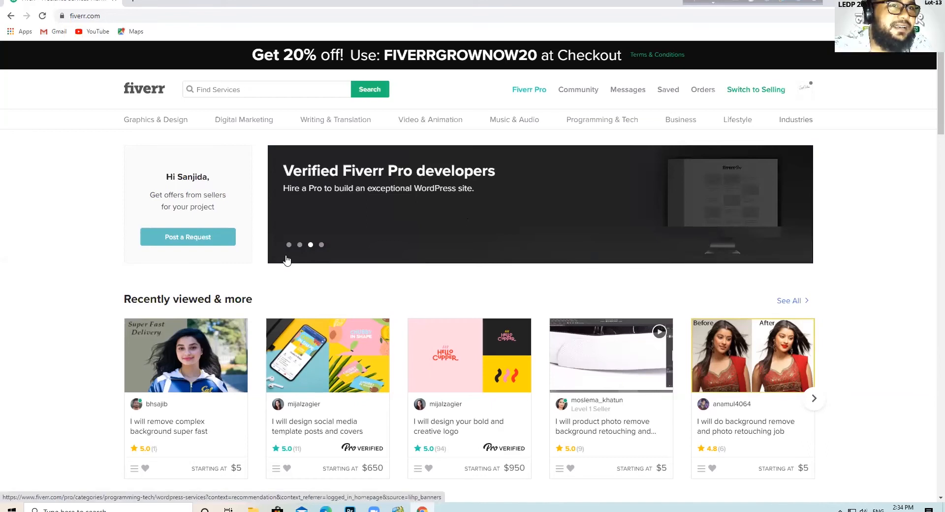
pyautogui.click(760, 92)
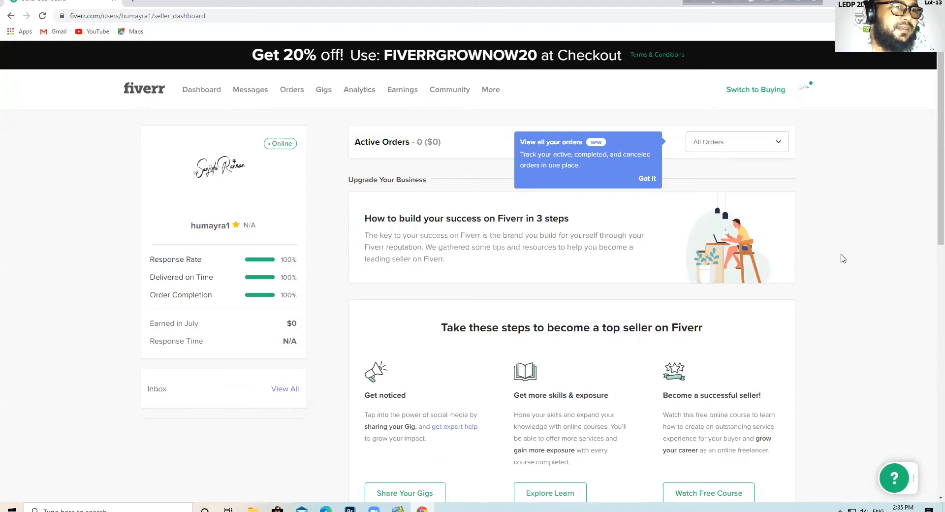
pyautogui.scroll(-1, 843, 258)
pyautogui.scroll(-2, 842, 259)
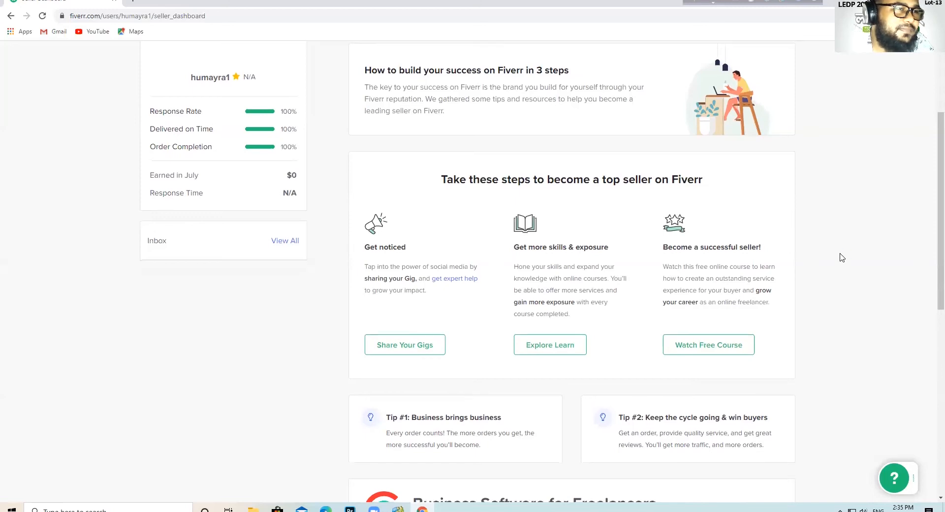
pyautogui.scroll(3, 839, 253)
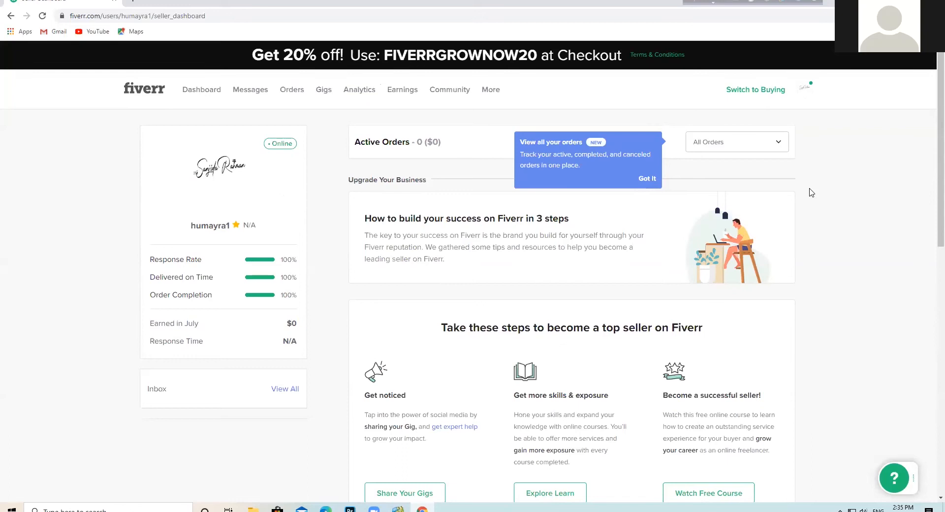
# - Open the account's Fiverr profile page and look over its description, languages and linked accounts
pyautogui.click(805, 90)
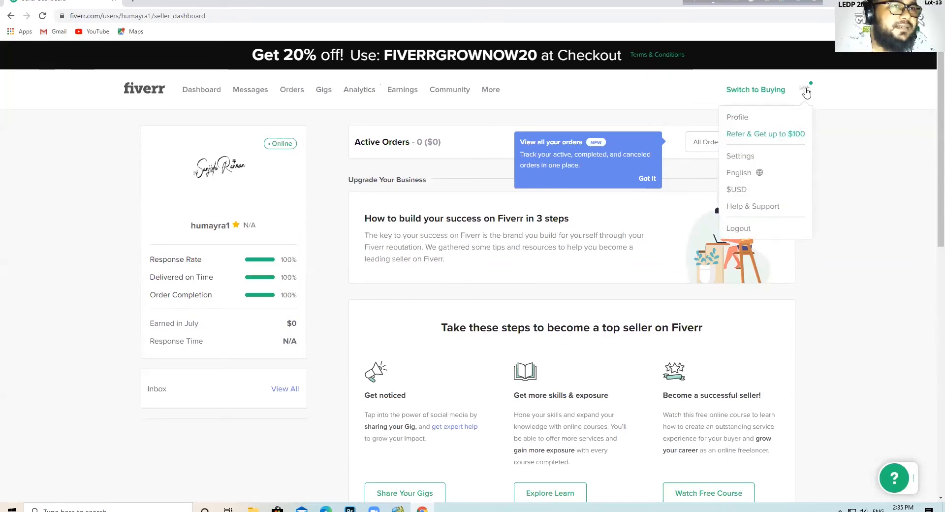
pyautogui.click(729, 120)
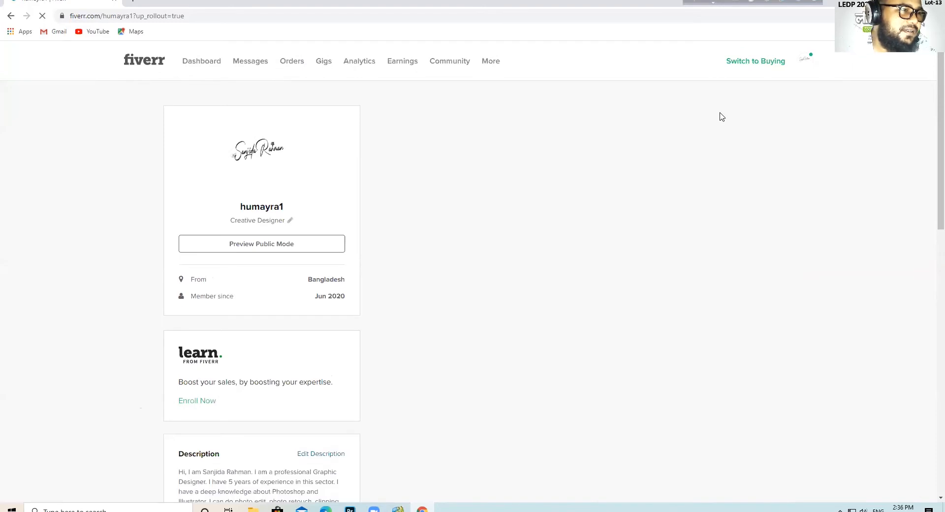
pyautogui.scroll(-6, 720, 116)
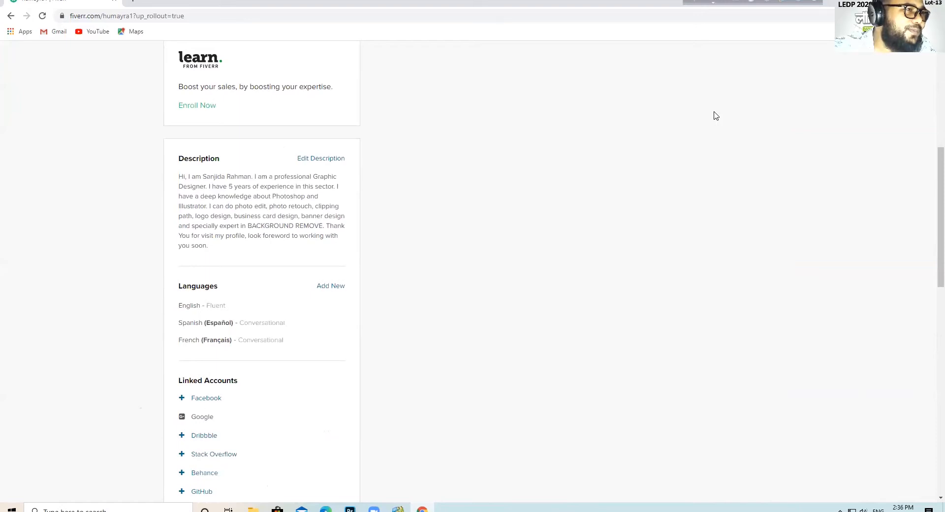
pyautogui.scroll(4, 699, 95)
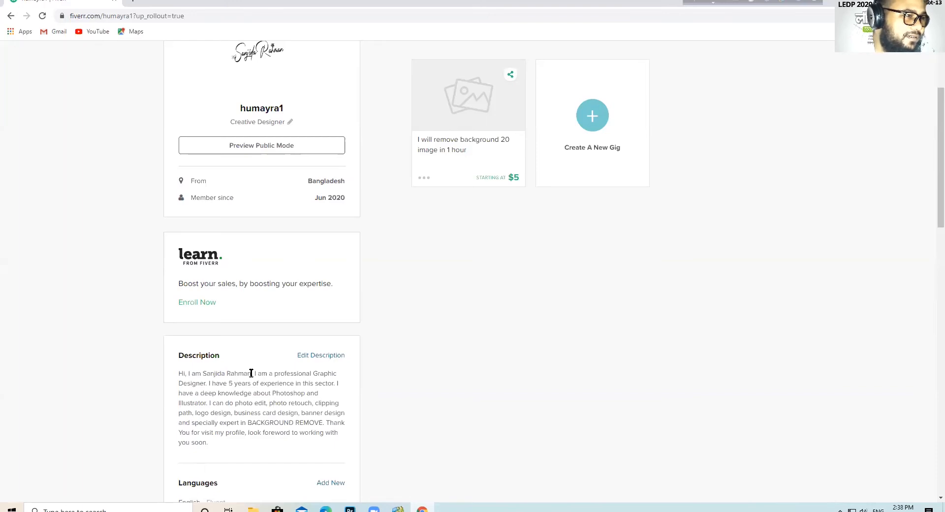
# - Remove the sentence introducing the seller by name from the profile description and save the update
pyautogui.scroll(-2, 260, 375)
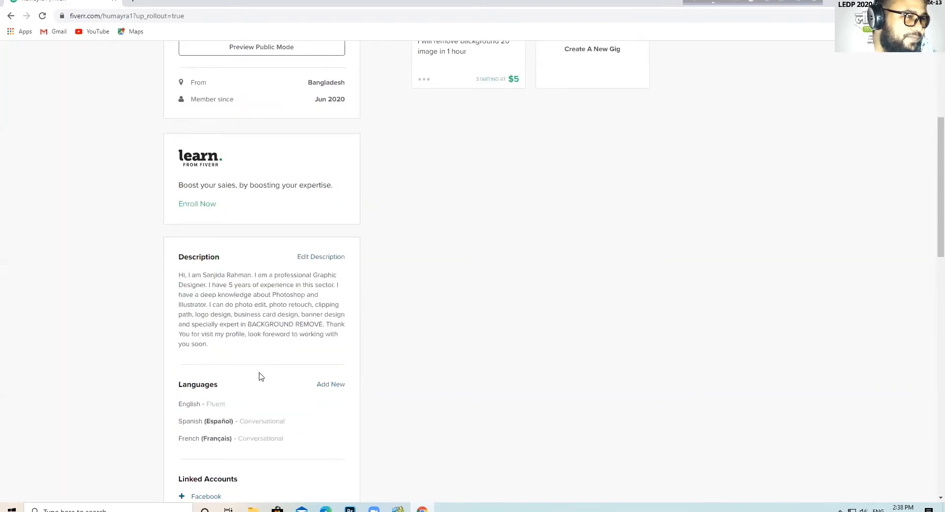
pyautogui.click(321, 256)
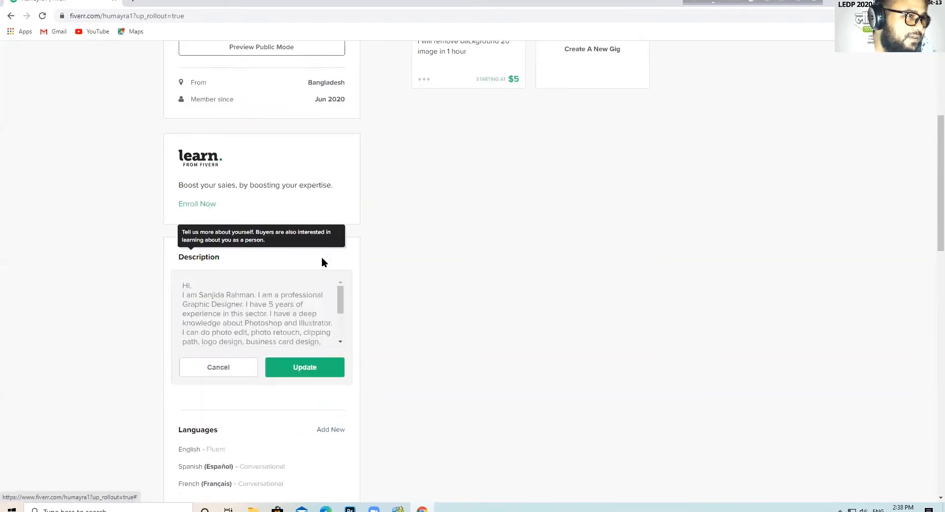
pyautogui.click(254, 296)
pyautogui.press('BackSpace')
pyautogui.press('BackSpace')
pyautogui.press('BackSpace')
pyautogui.press('BackSpace')
pyautogui.press('BackSpace')
pyautogui.press('BackSpace')
pyautogui.press('BackSpace')
pyautogui.press('BackSpace')
pyautogui.press('BackSpace')
pyautogui.press('BackSpace')
pyautogui.press('BackSpace')
pyautogui.press('BackSpace')
pyautogui.press('BackSpace')
pyautogui.press('BackSpace')
pyautogui.press('BackSpace')
pyautogui.press('BackSpace')
pyautogui.press('BackSpace')
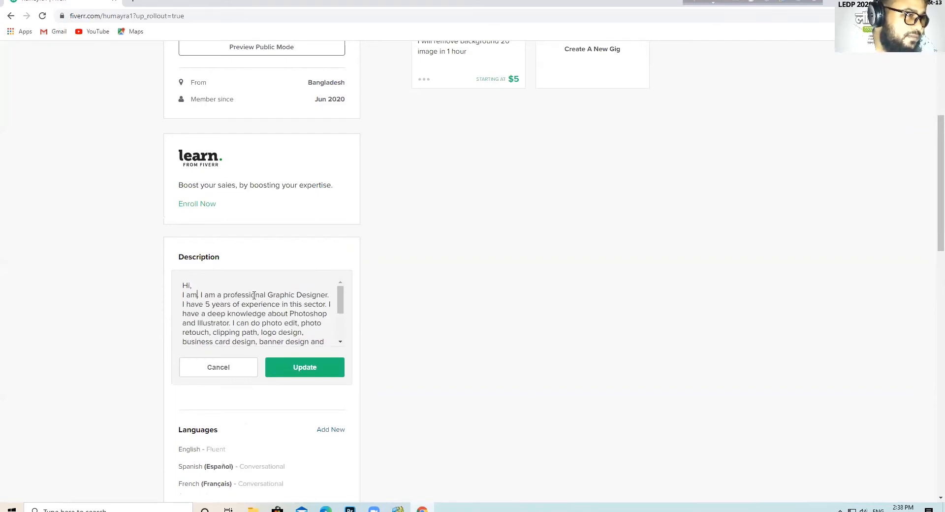
pyautogui.press('BackSpace')
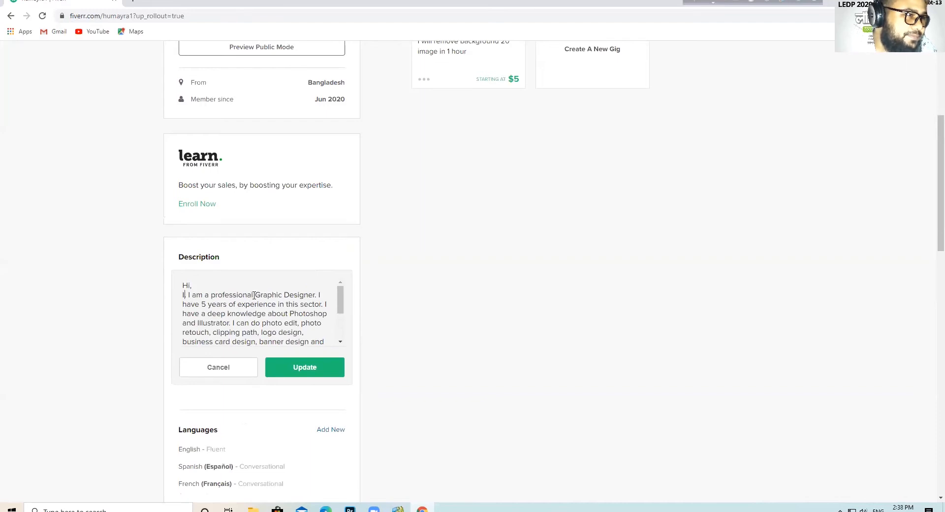
pyautogui.press('BackSpace')
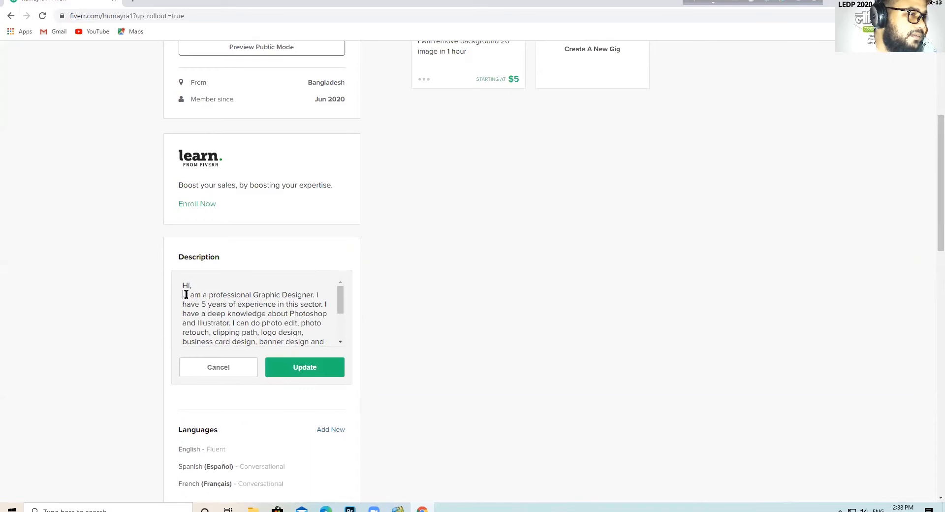
pyautogui.press('Delete')
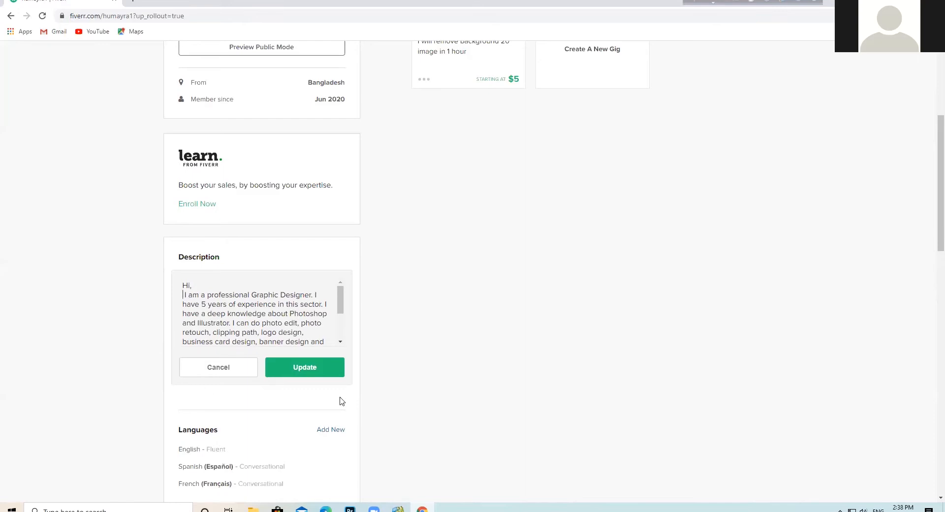
pyautogui.click(310, 375)
# - Examine the profile's linked accounts, skills, education and certification, and return to its gig list
pyautogui.scroll(-1, 319, 402)
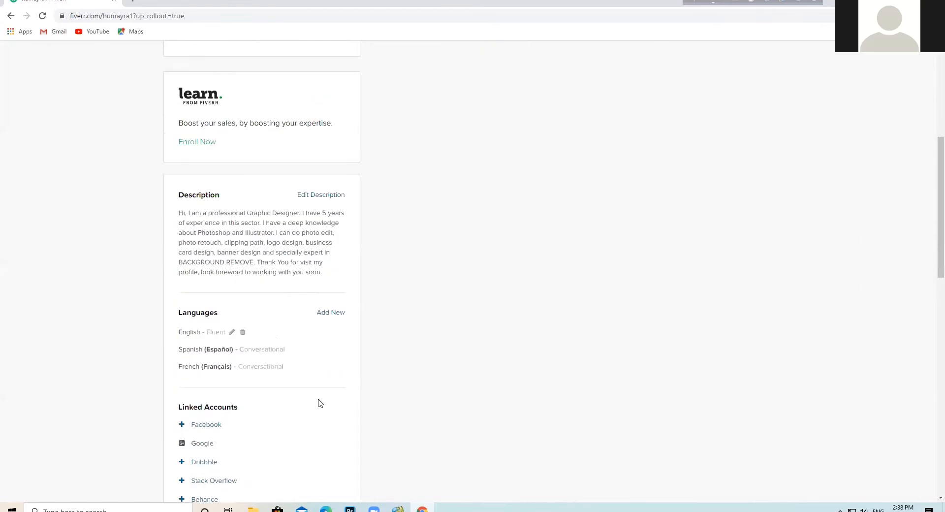
pyautogui.scroll(-2, 320, 402)
pyautogui.scroll(-5, 319, 402)
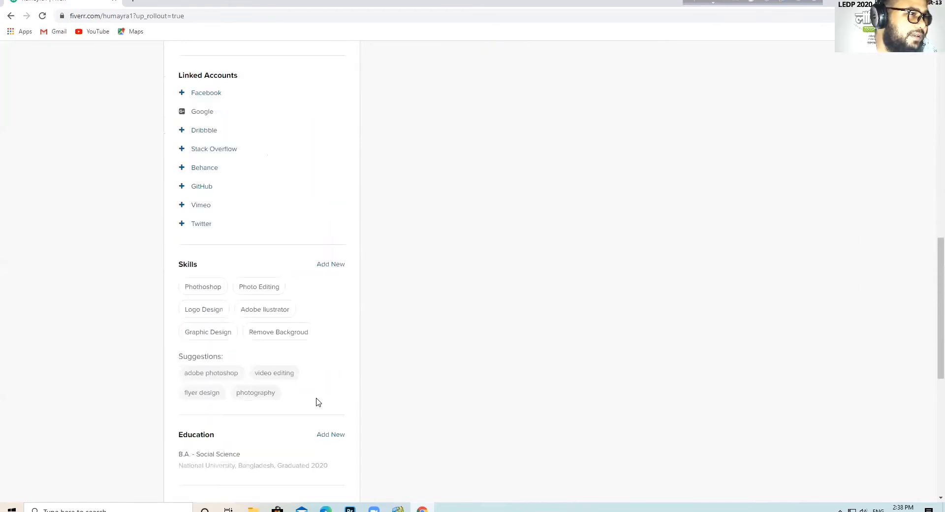
pyautogui.scroll(-3, 318, 402)
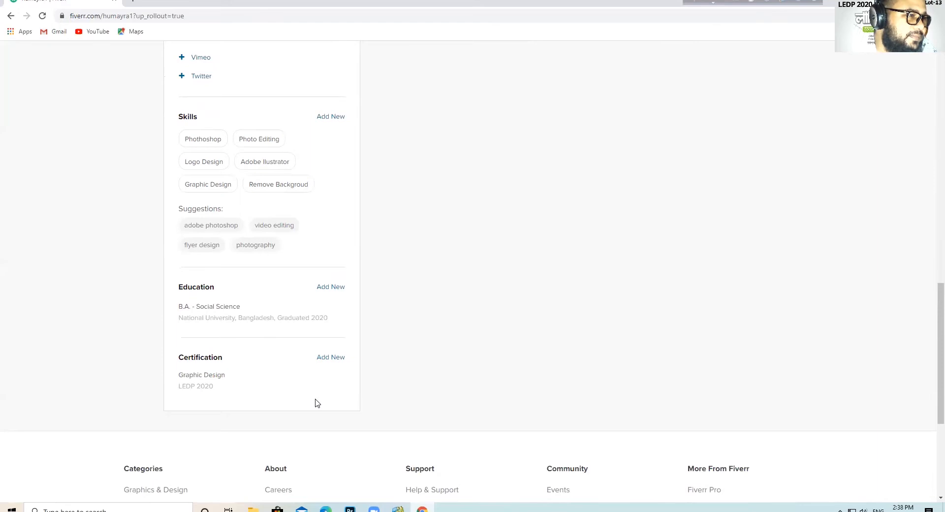
pyautogui.scroll(-4, 317, 403)
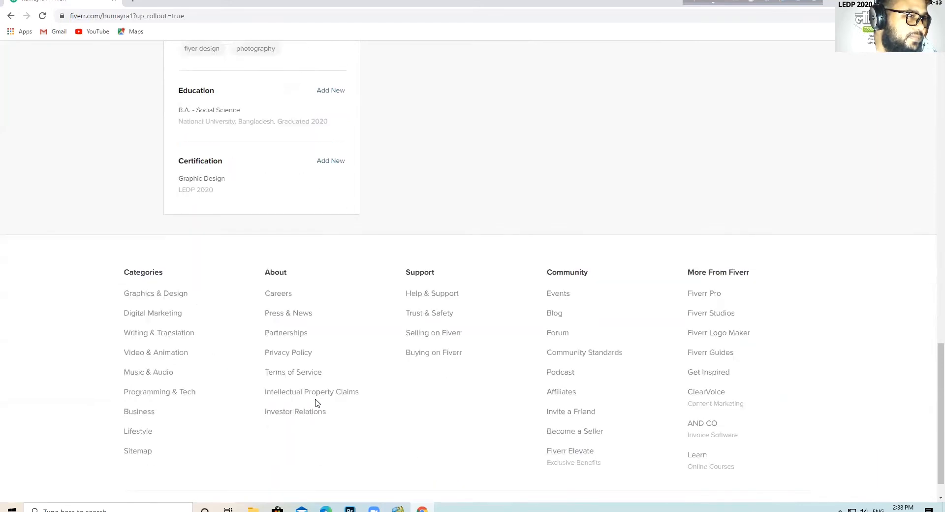
pyautogui.scroll(4, 318, 403)
pyautogui.scroll(2, 318, 402)
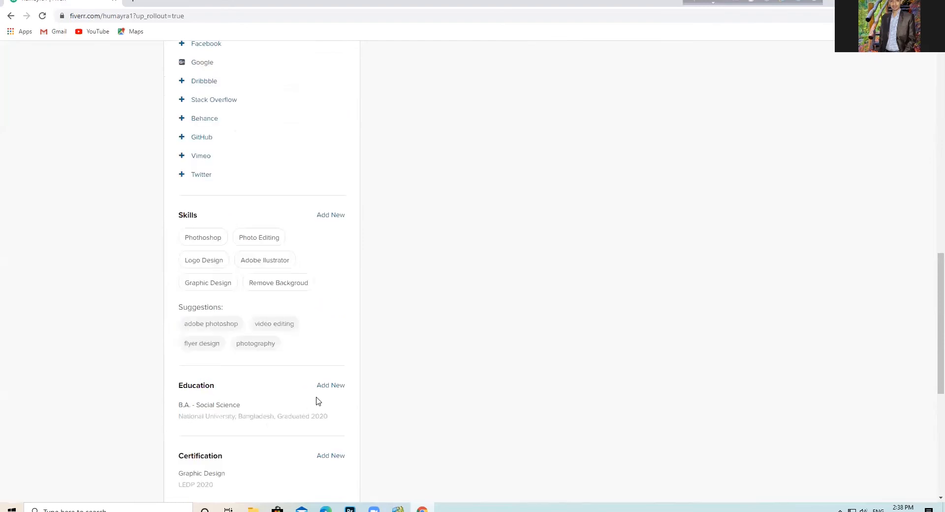
pyautogui.scroll(4, 317, 400)
pyautogui.scroll(10, 317, 398)
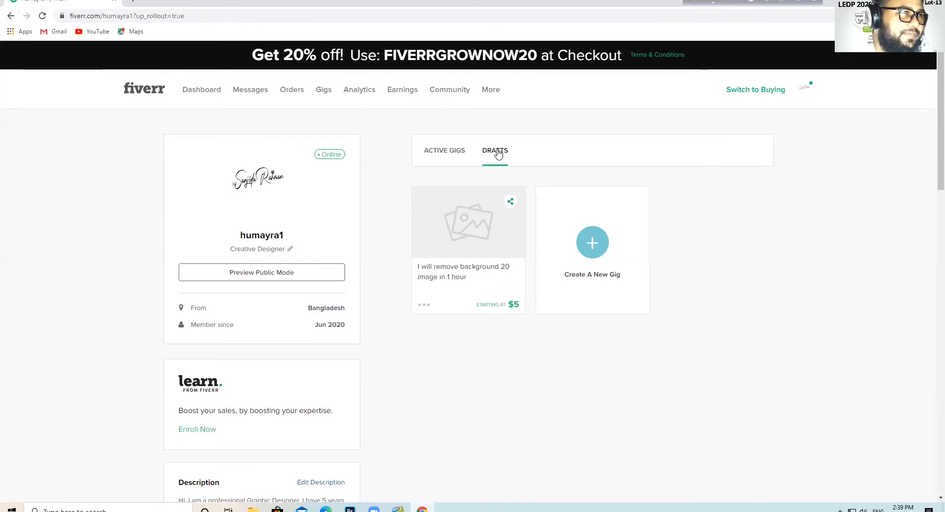
# - Open the gig "I will remove background 20 image in 1 hour" for editing and review its title, category, file formats and search tags
pyautogui.click(480, 233)
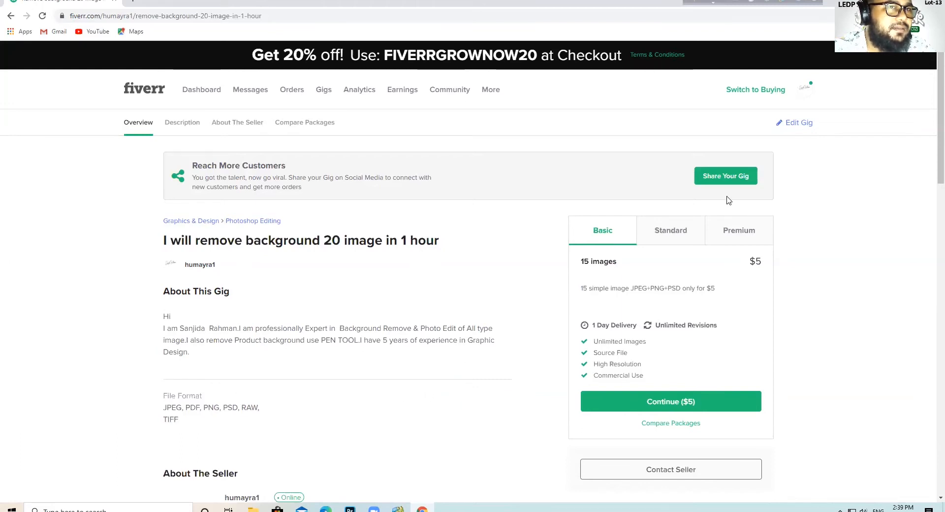
pyautogui.click(799, 124)
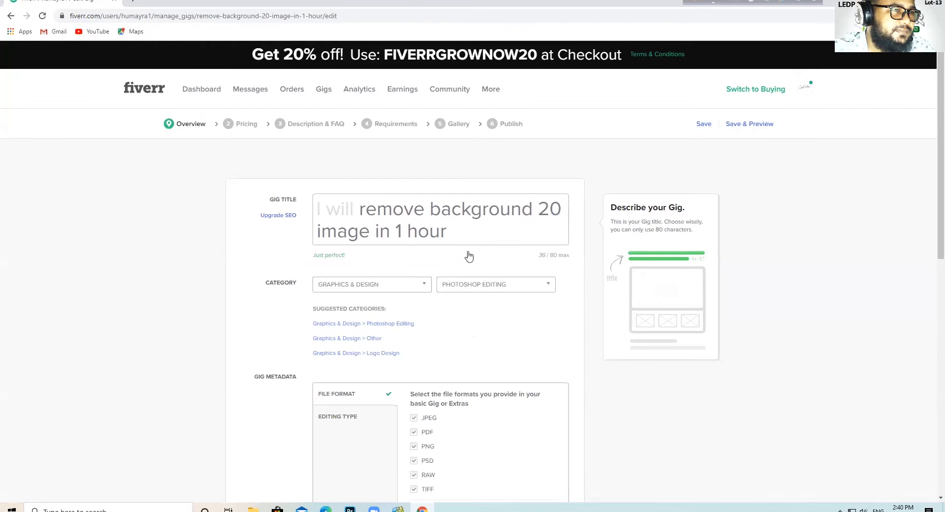
pyautogui.scroll(-2, 468, 257)
pyautogui.scroll(-1, 468, 256)
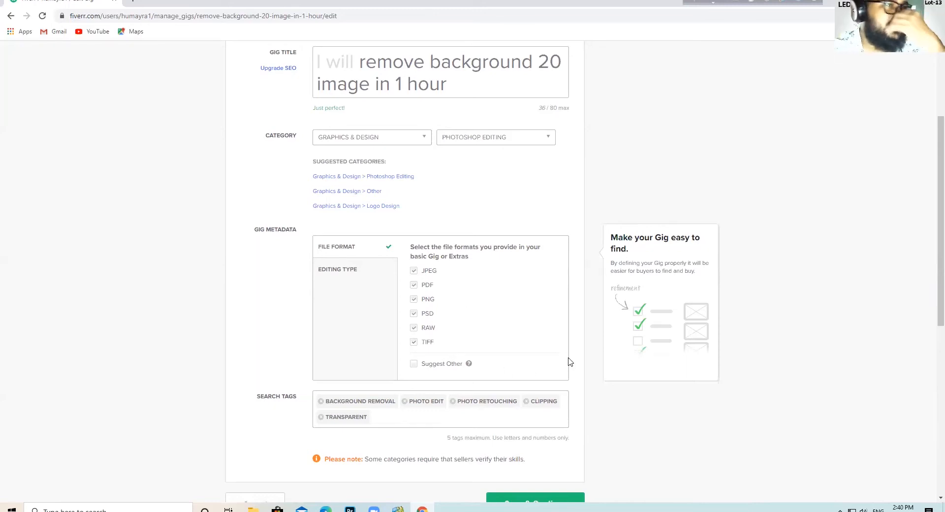
pyautogui.scroll(-4, 558, 358)
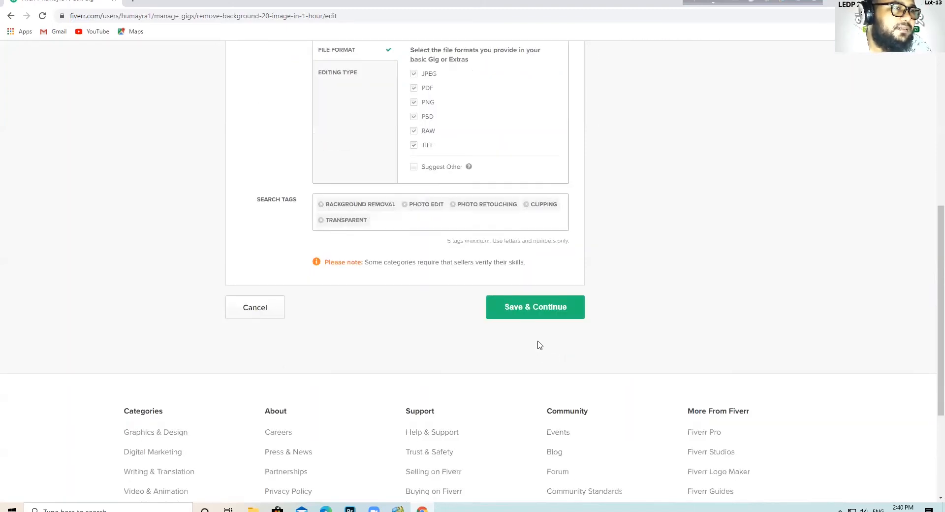
pyautogui.scroll(1, 540, 346)
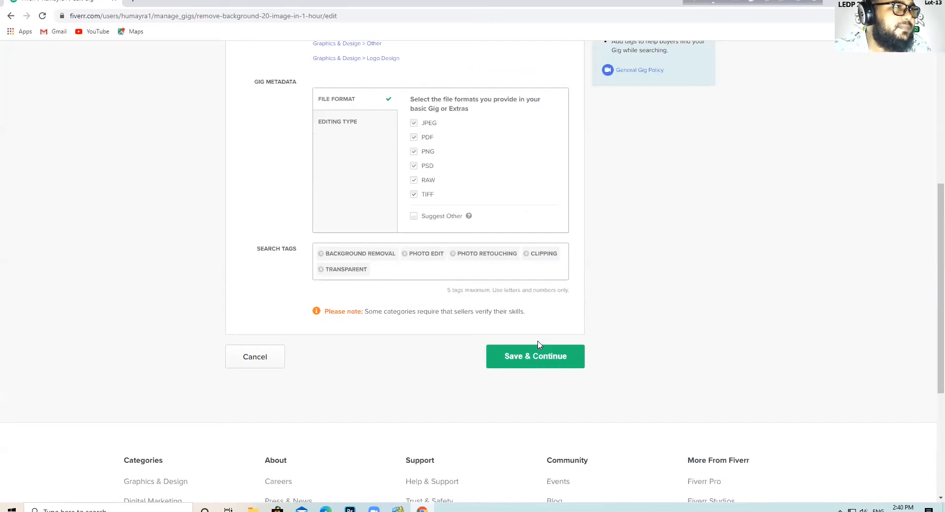
pyautogui.scroll(4, 534, 343)
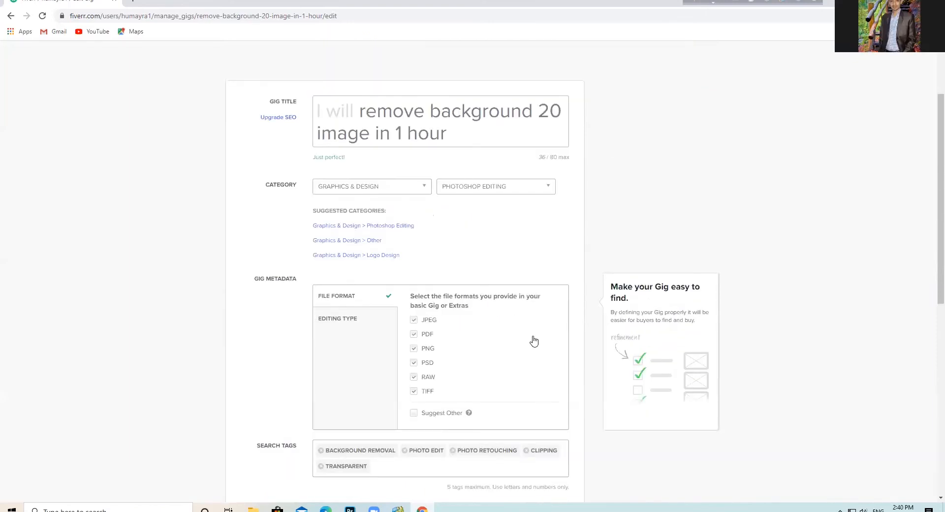
pyautogui.scroll(-1, 534, 341)
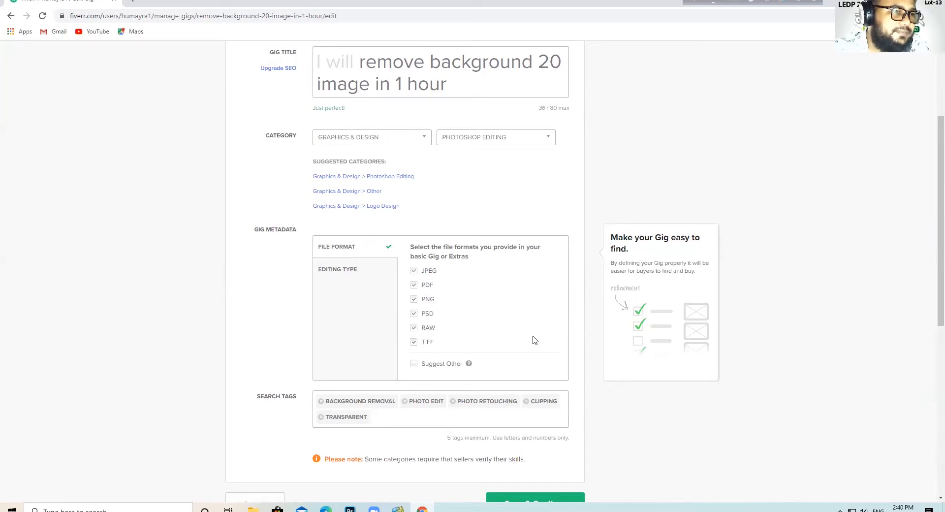
pyautogui.scroll(-3, 534, 340)
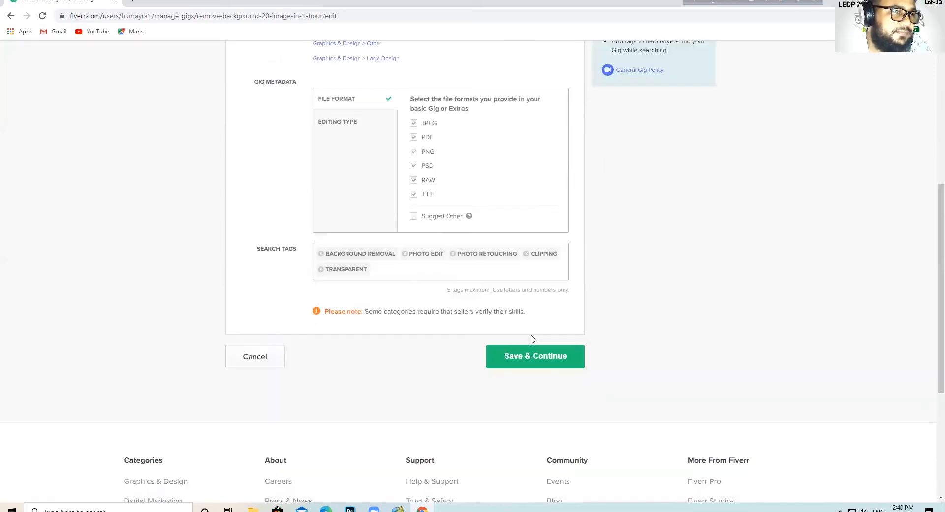
# - Save the gig's overview, continue to its pricing stage and review the three packages
pyautogui.click(540, 362)
pyautogui.click(540, 363)
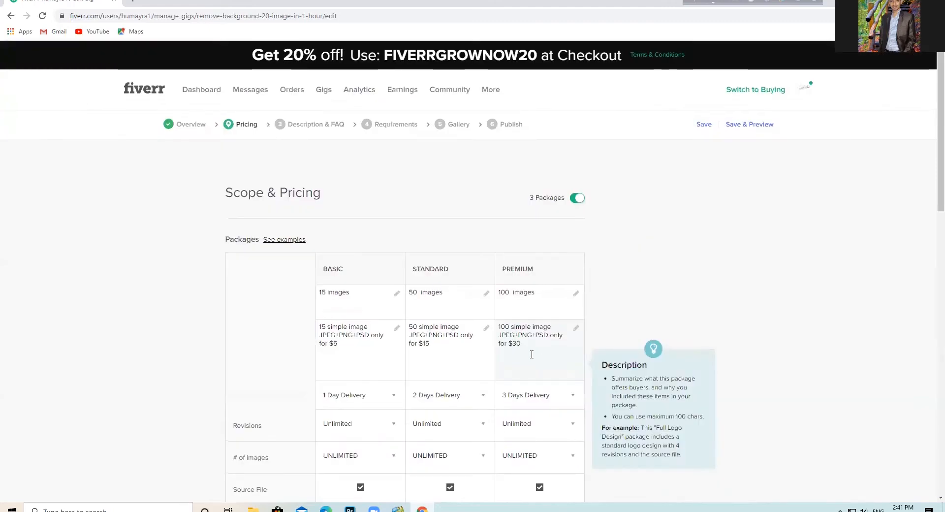
pyautogui.scroll(-1, 532, 353)
pyautogui.scroll(-1, 531, 358)
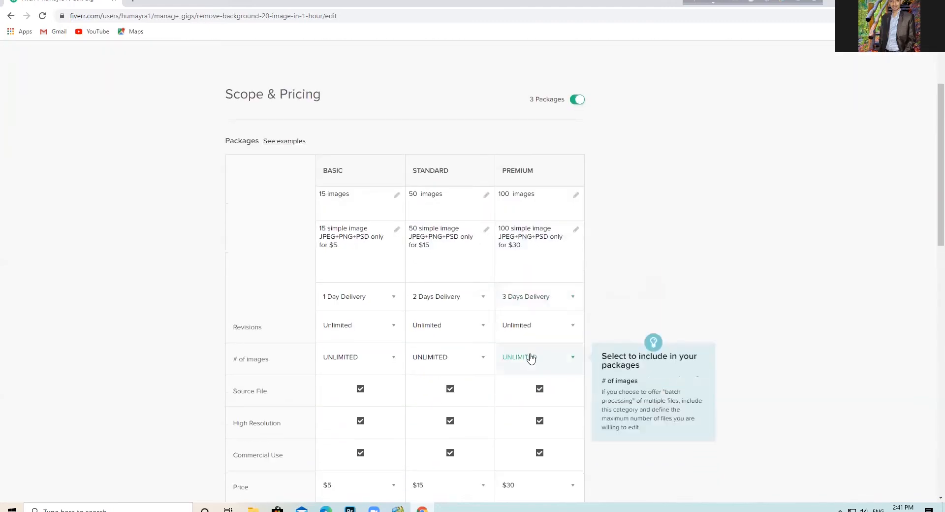
pyautogui.scroll(-5, 531, 358)
pyautogui.scroll(3, 531, 359)
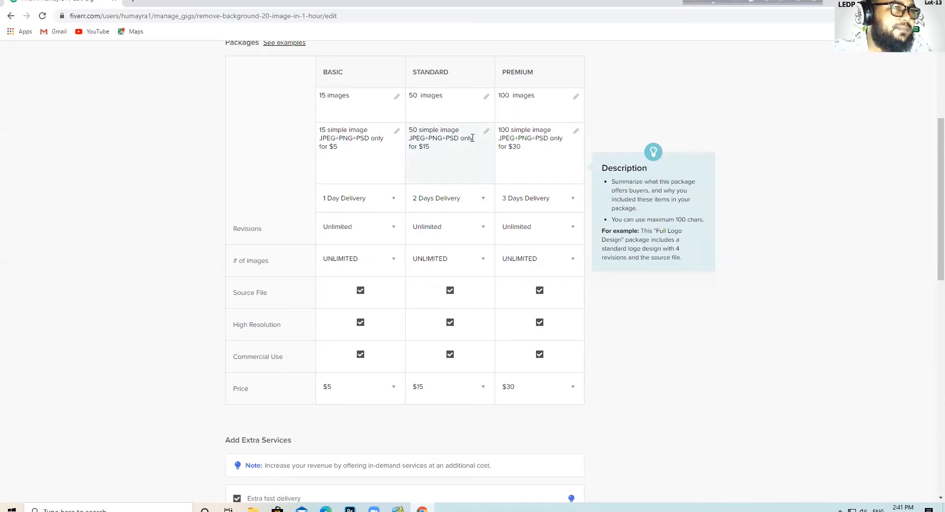
# - Shorten the Standard package description to "50 simple image JPEG+PNG+PSD" by removing the price wording
pyautogui.click(429, 146)
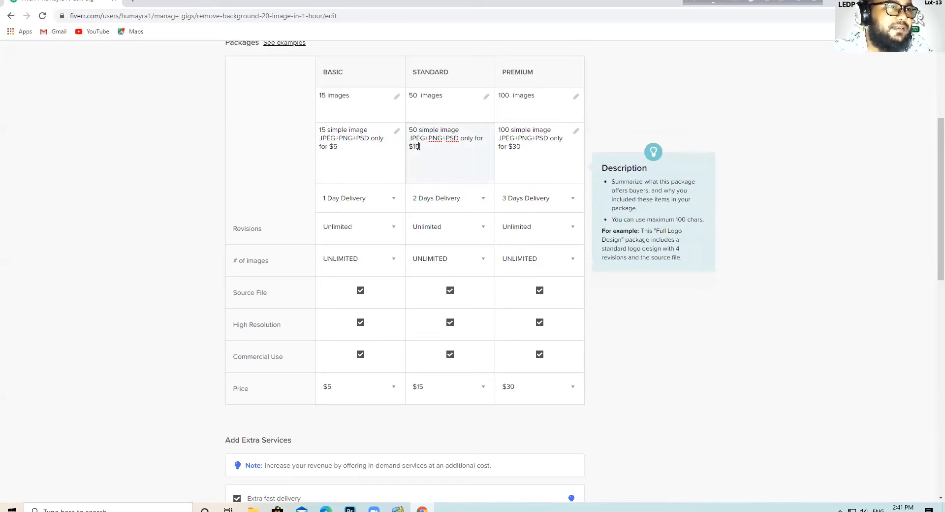
pyautogui.press('BackSpace')
pyautogui.press('BackSpace')
pyautogui.press('BackSpace')
pyautogui.press('BackSpace')
pyautogui.press('BackSpace')
pyautogui.press('BackSpace')
pyautogui.press('BackSpace')
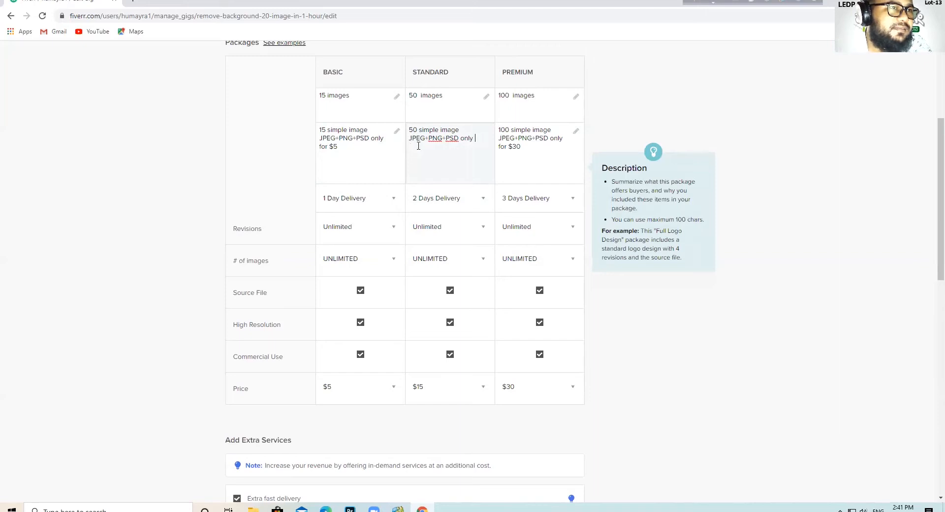
pyautogui.press('BackSpace')
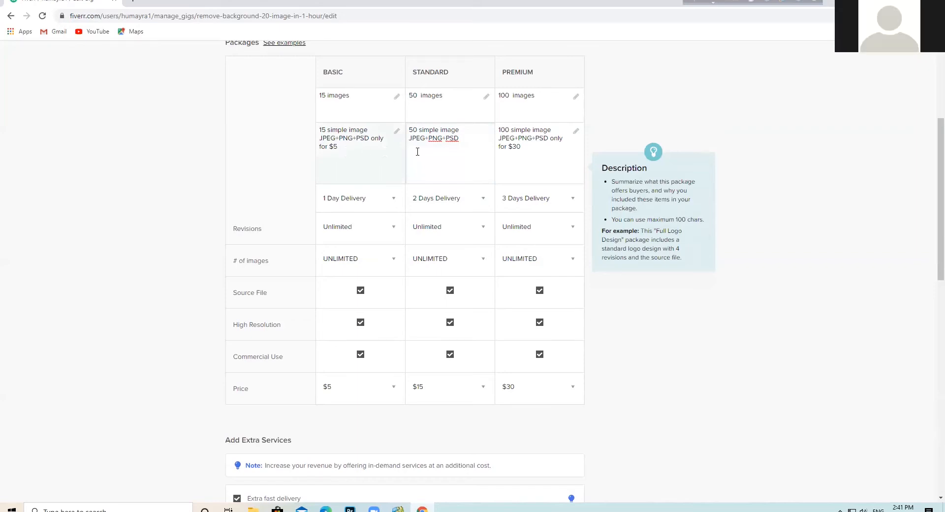
# - Shorten the Premium package description to "100 simple image JPEG+PNG+PSD" by removing the price wording
pyautogui.click(523, 147)
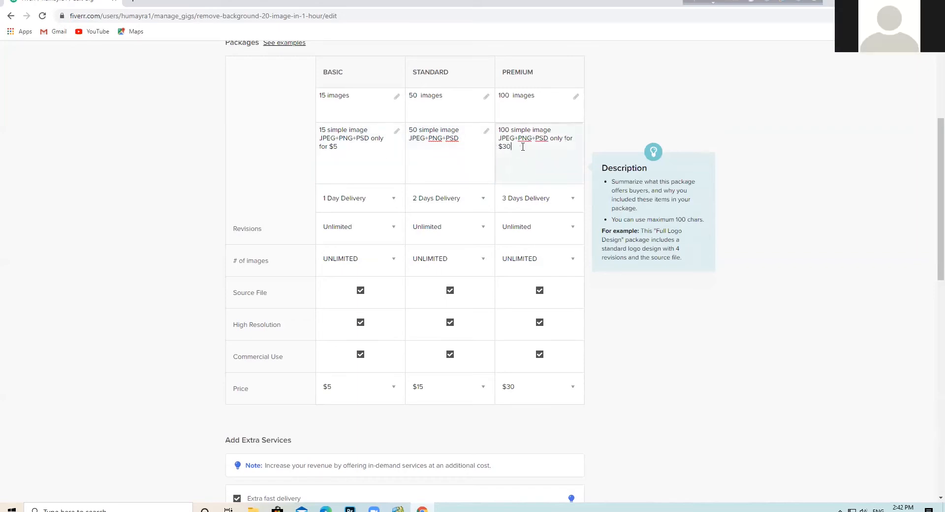
pyautogui.press('BackSpace')
pyautogui.press('BackSpace')
pyautogui.press('BackSpace')
pyautogui.press('BackSpace')
pyautogui.press('BackSpace')
pyautogui.press('BackSpace')
pyautogui.press('BackSpace')
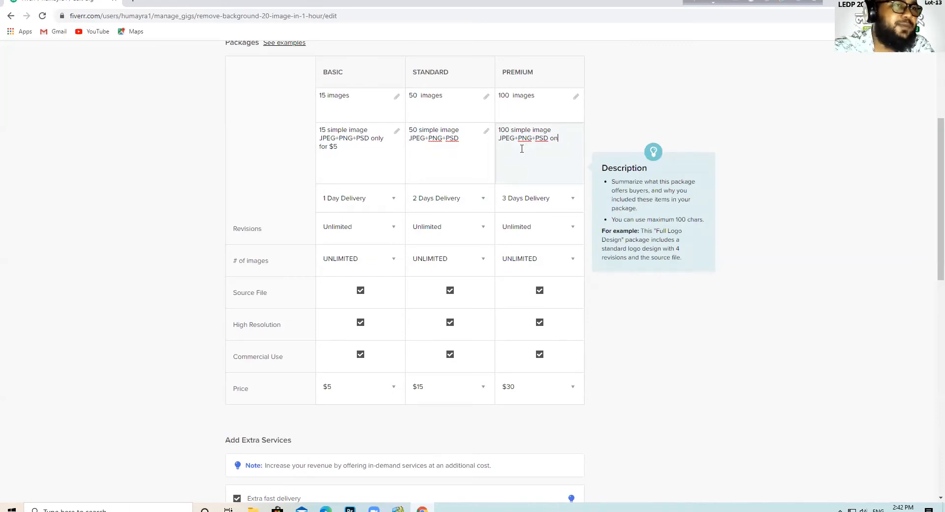
pyautogui.press('BackSpace')
pyautogui.press('BackSpace')
# - Shorten the Basic package description to "15 simple image JPEG+PNG+PSD" by removing the price wording
pyautogui.click(339, 147)
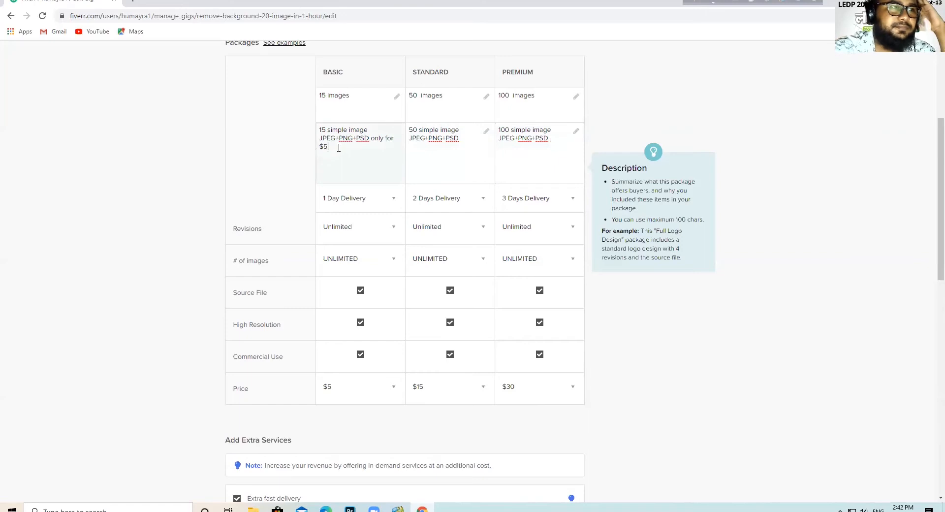
pyautogui.press('BackSpace')
pyautogui.press('BackSpace')
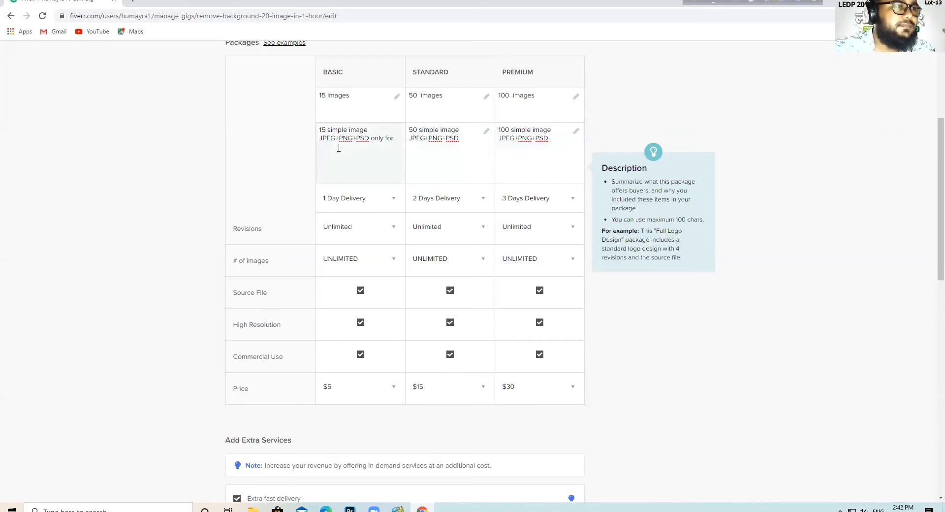
pyautogui.press('BackSpace')
pyautogui.press('BackSpace')
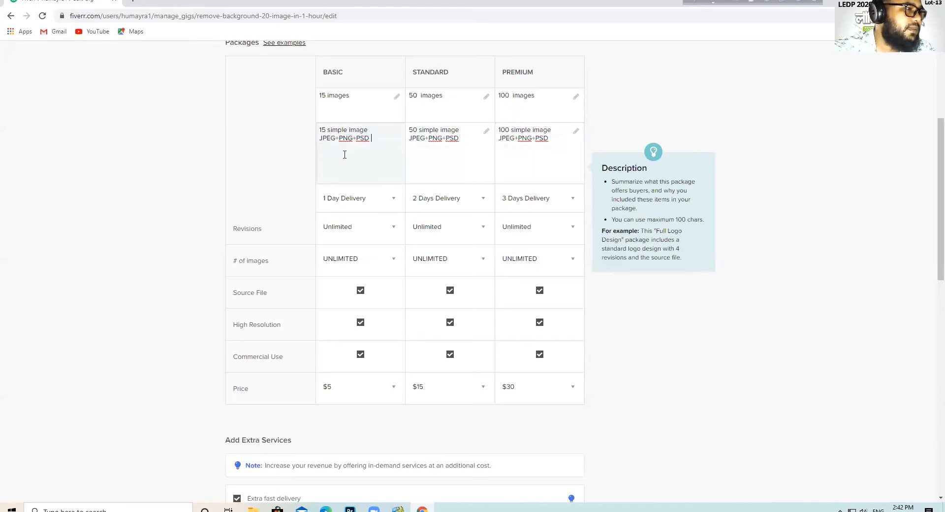
# - Review the gig's package table and extra services, and save the pricing stage to continue
pyautogui.scroll(-2, 344, 155)
pyautogui.scroll(2, 345, 159)
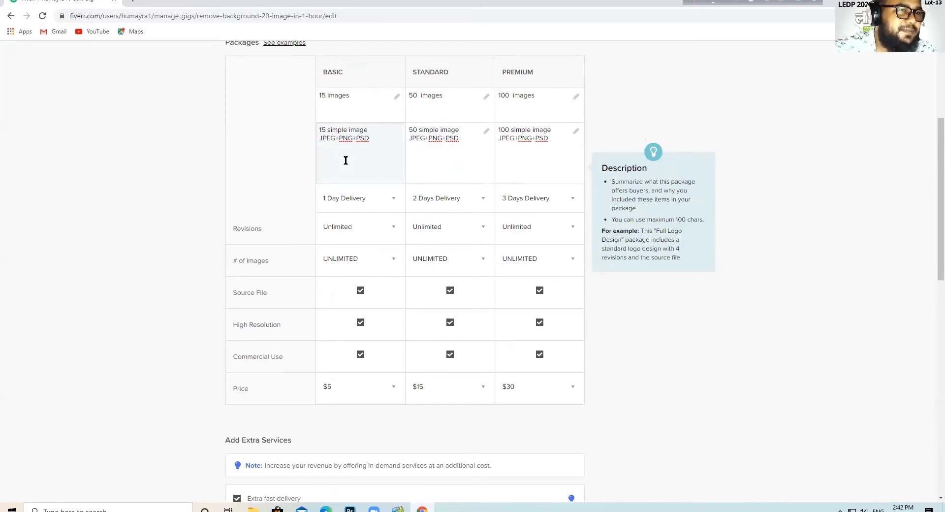
pyautogui.scroll(-5, 339, 162)
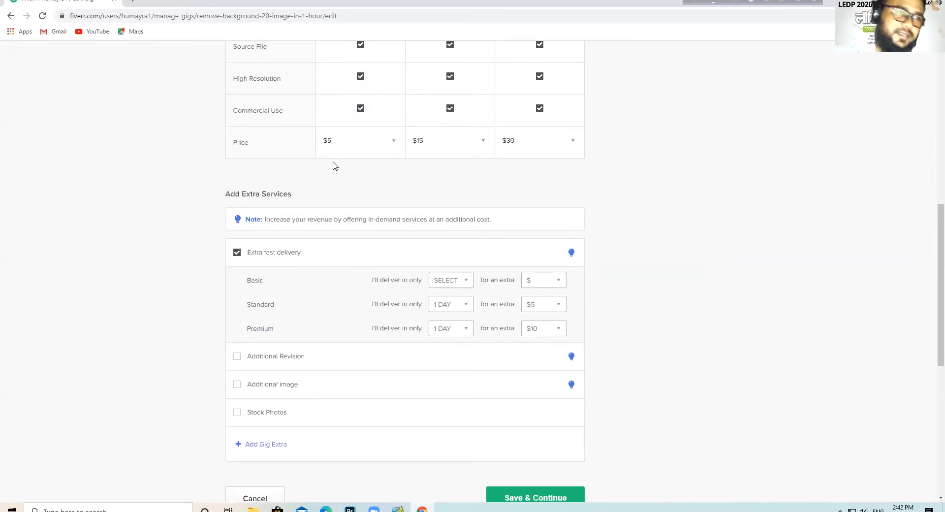
pyautogui.scroll(-2, 334, 166)
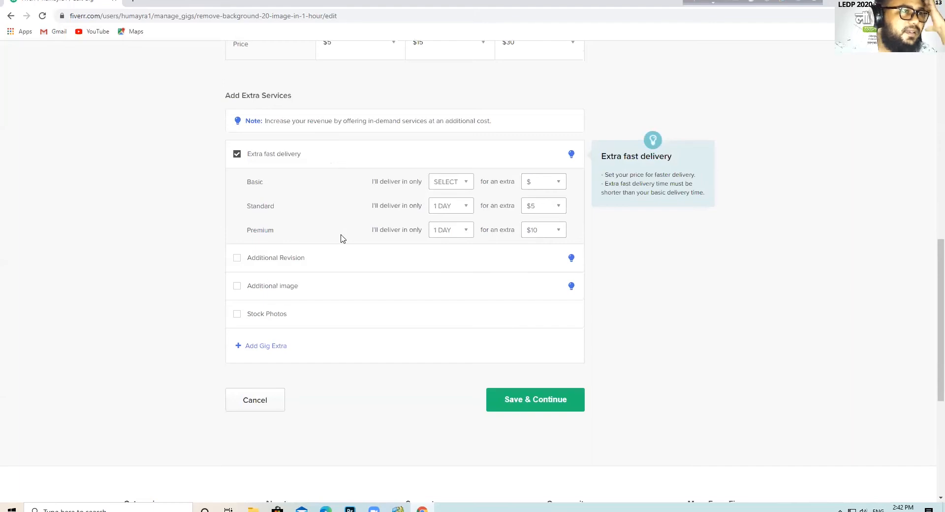
pyautogui.moveTo(401, 312)
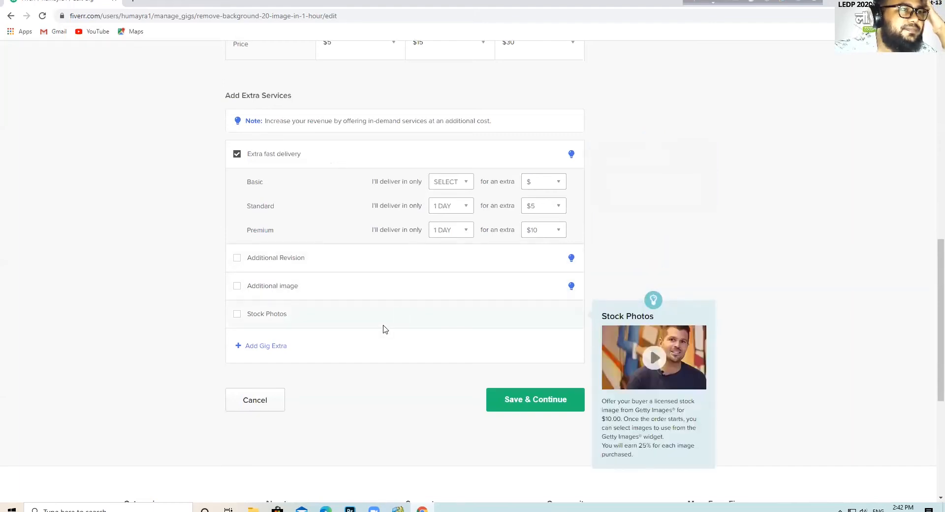
pyautogui.click(544, 402)
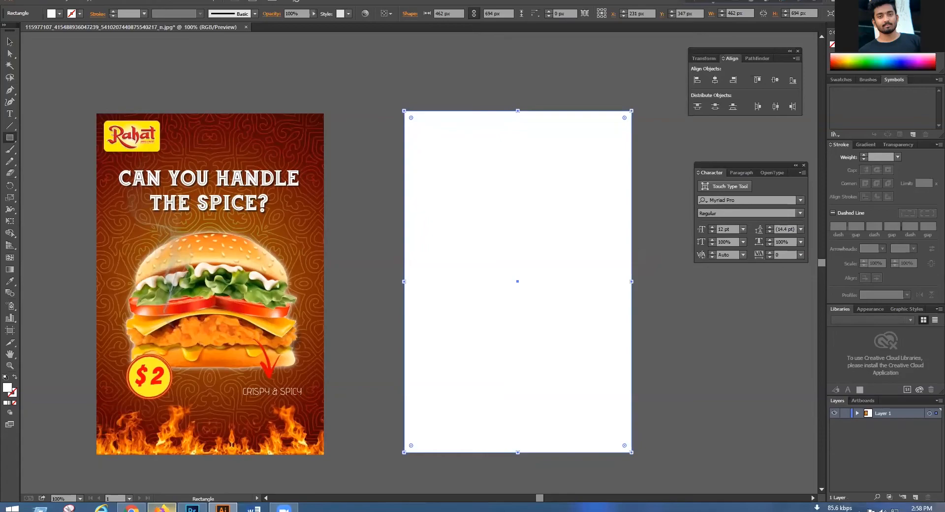
# - Switch to Firefox, search Google Images for "background design png" and look over the results
pyautogui.click(161, 508)
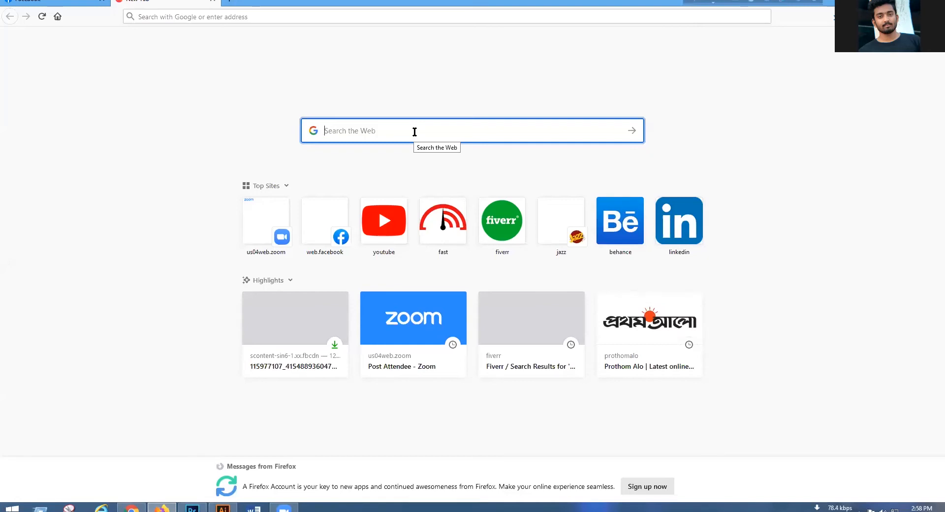
pyautogui.write('background de')
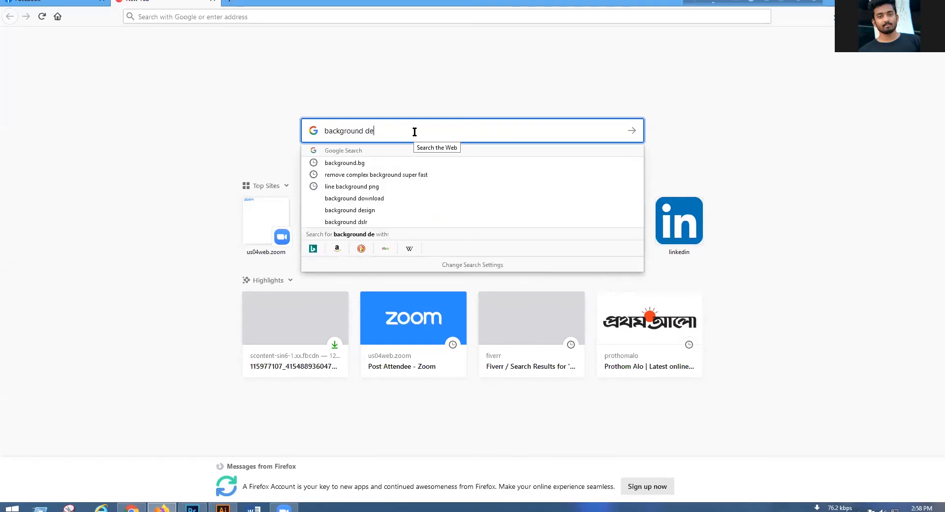
pyautogui.write('sign p')
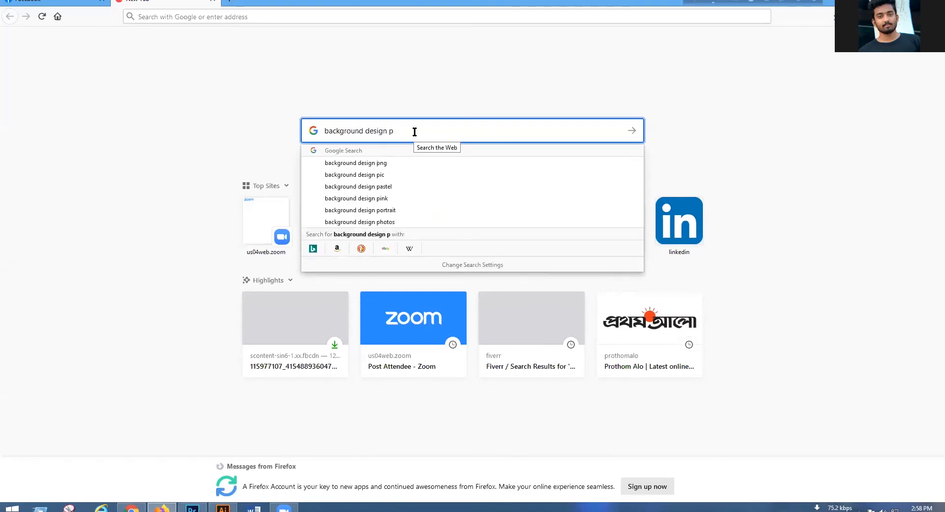
pyautogui.write('ng')
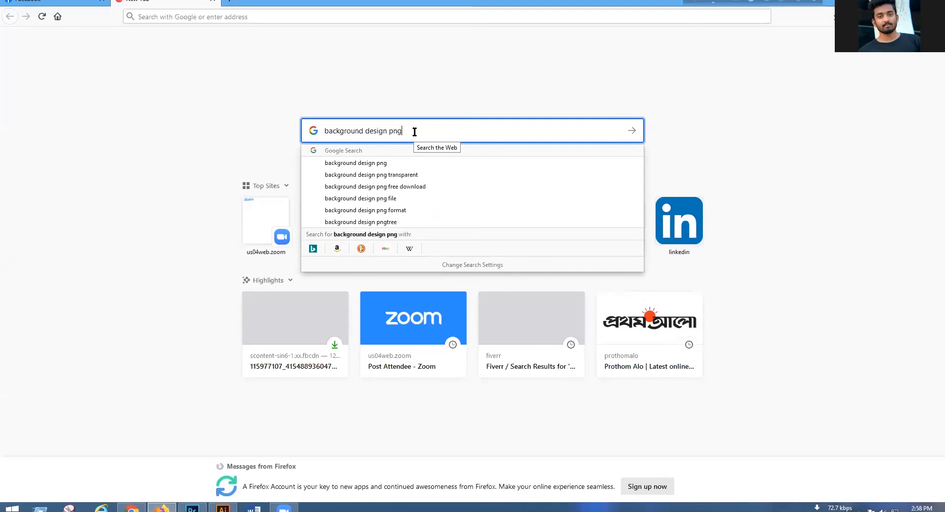
pyautogui.press('Return')
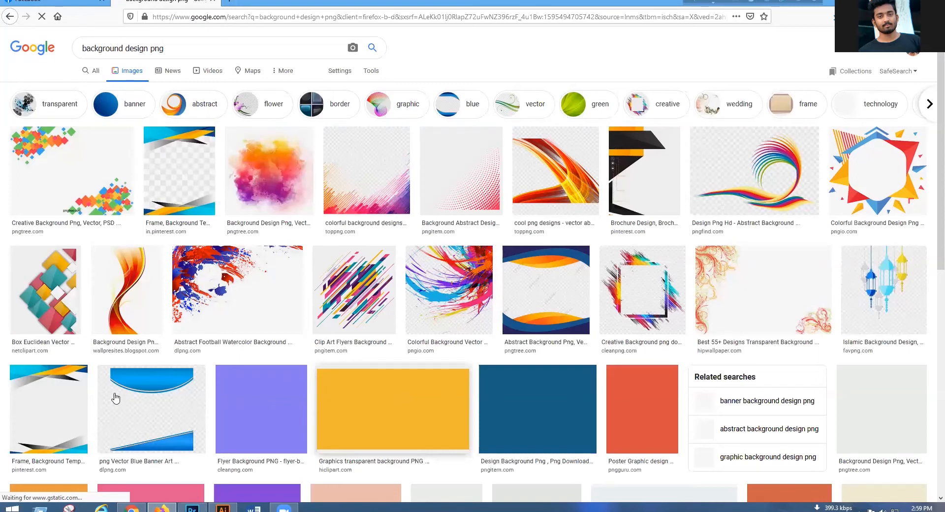
pyautogui.scroll(-2, 116, 396)
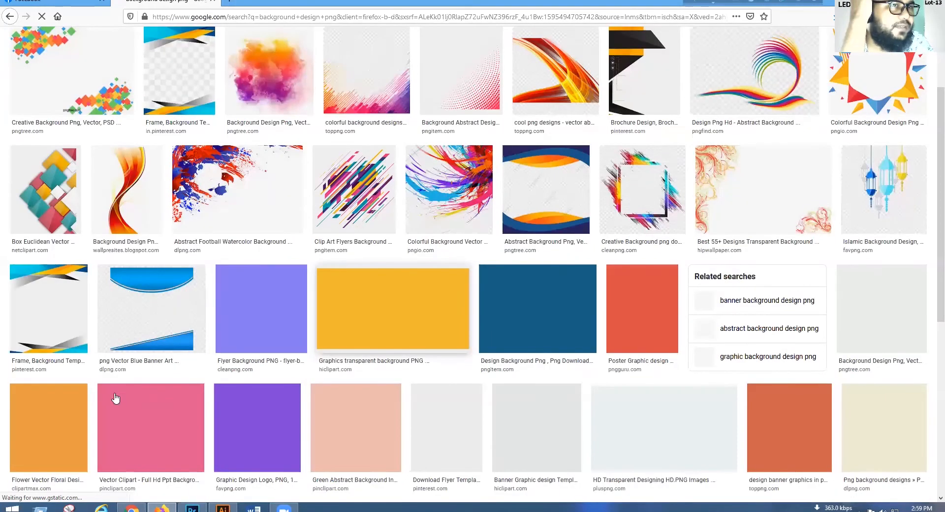
pyautogui.scroll(2, 114, 394)
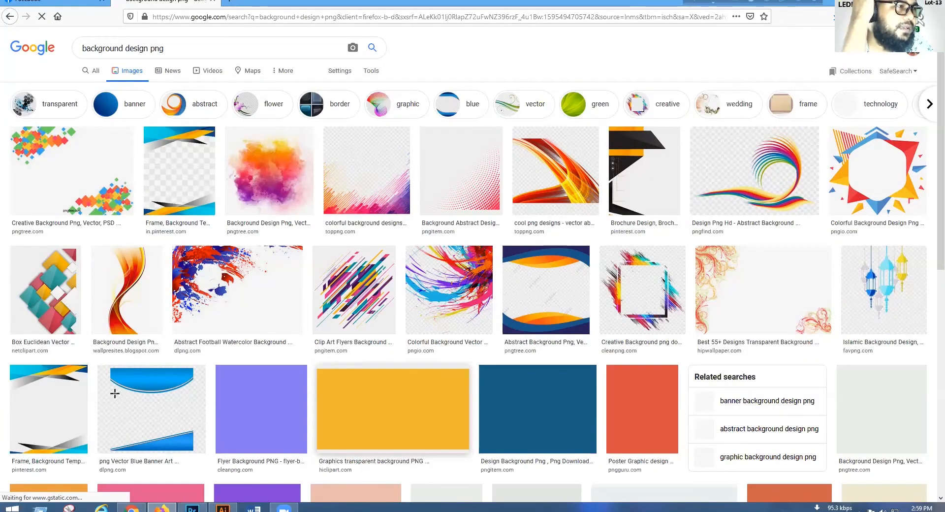
# - Check the burger poster in Illustrator and search Google Images in Firefox for "art png"
pyautogui.hotkey('alt', 'Tab')
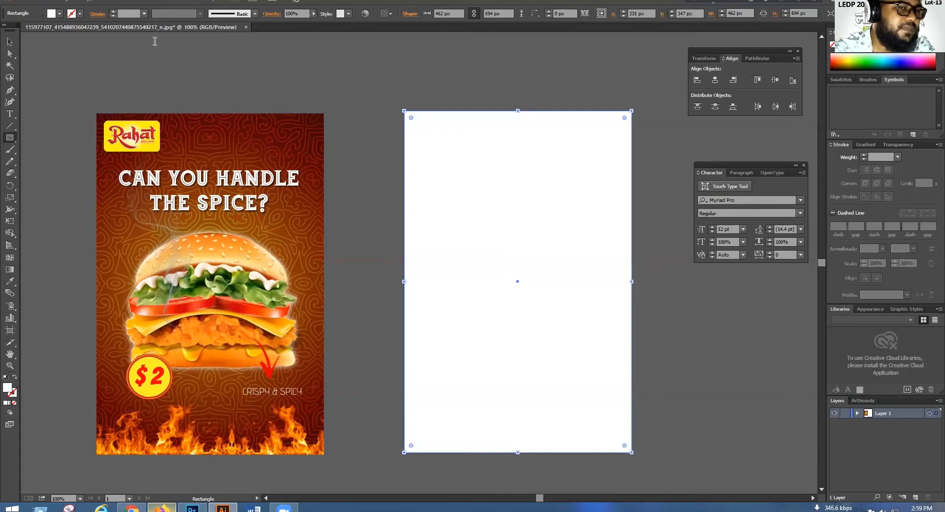
pyautogui.hotkey('alt', 'Tab')
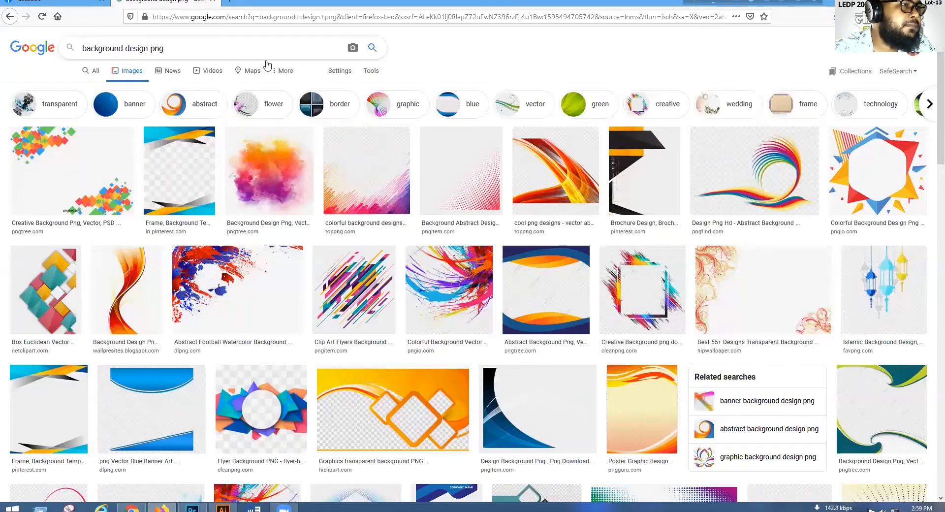
pyautogui.hotkey('ctrl', 'BackSpace')
pyautogui.hotkey('ctrl', 'BackSpace')
pyautogui.write('a')
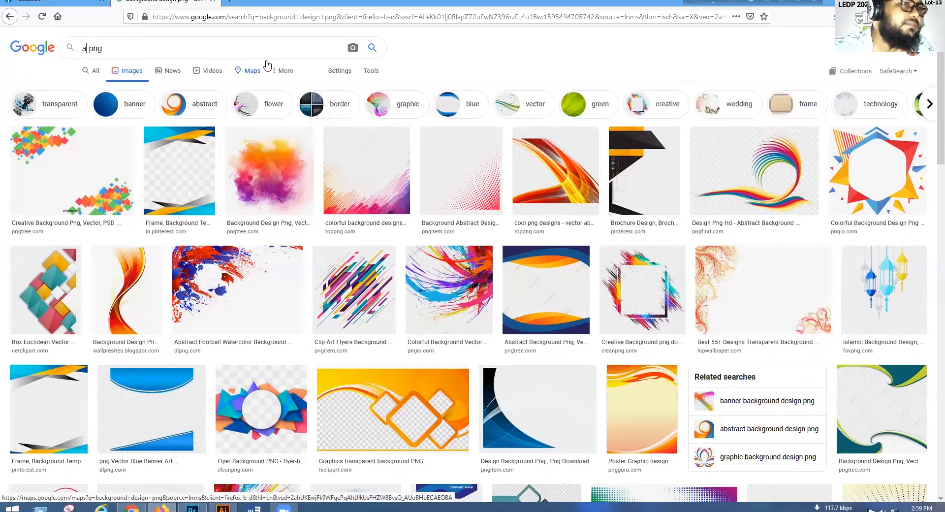
pyautogui.write('rt')
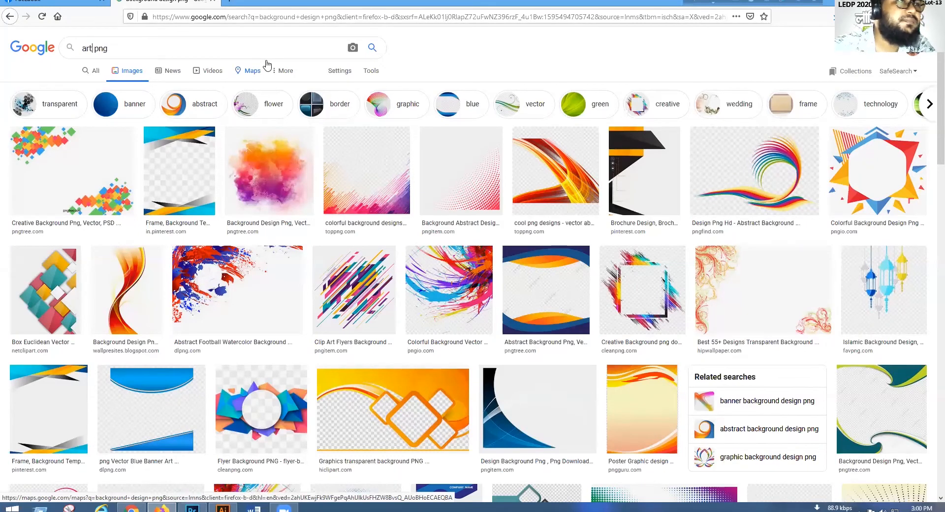
pyautogui.press('Return')
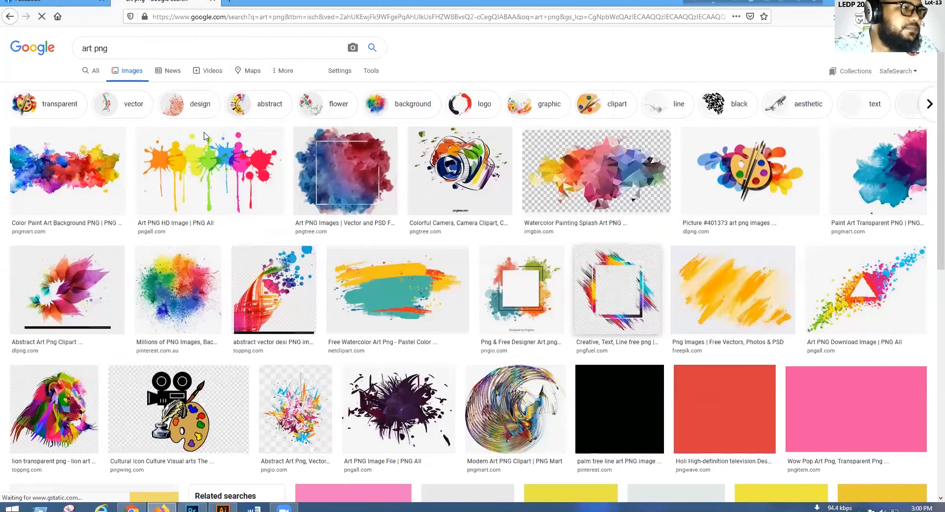
# - Filter the "art png" image results by "design" and look through them for a suitable background
pyautogui.scroll(-1, 206, 136)
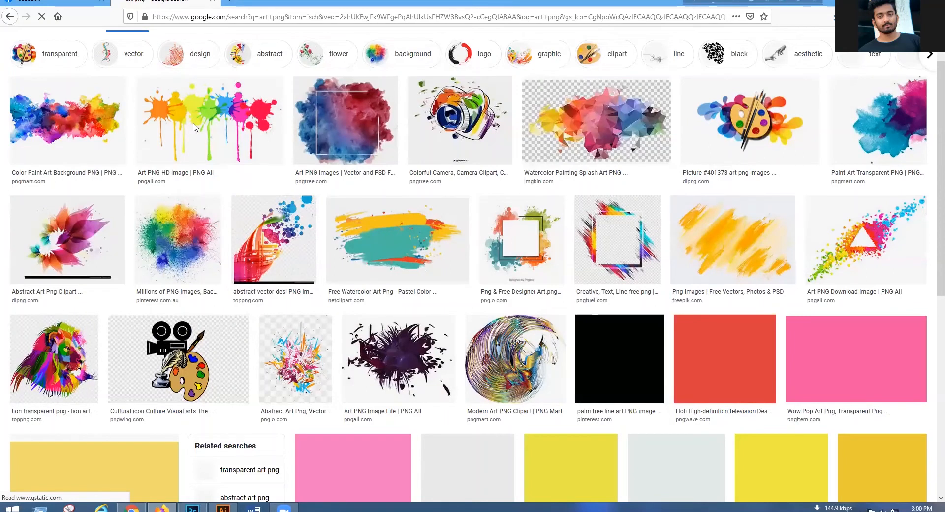
pyautogui.scroll(2, 193, 127)
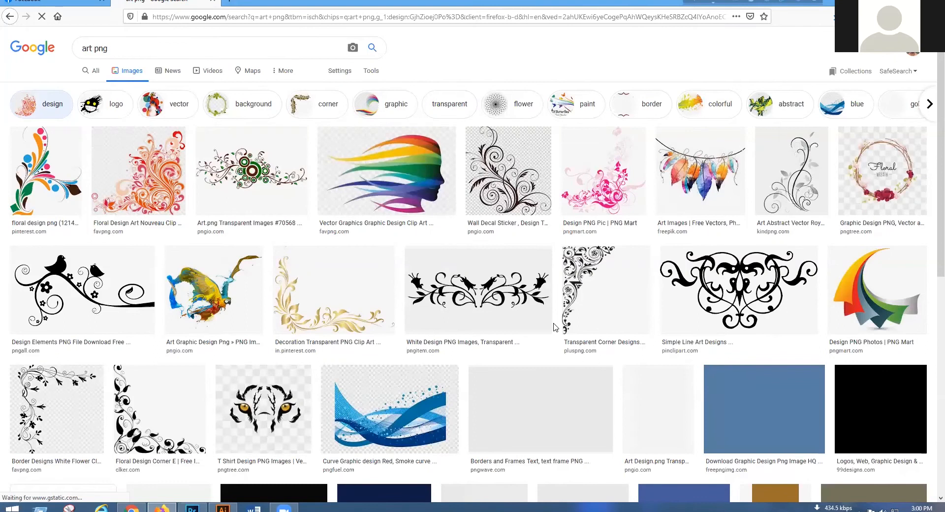
pyautogui.scroll(-3, 554, 327)
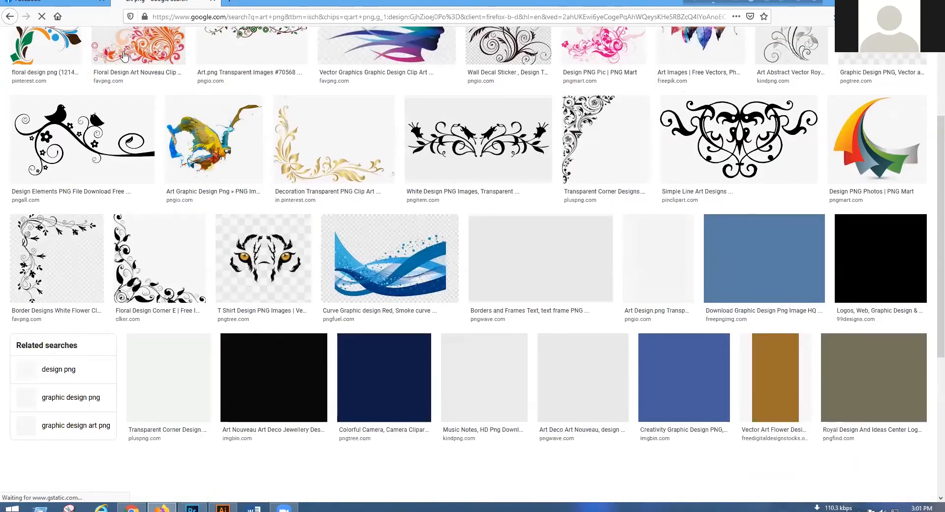
pyautogui.scroll(3, 124, 55)
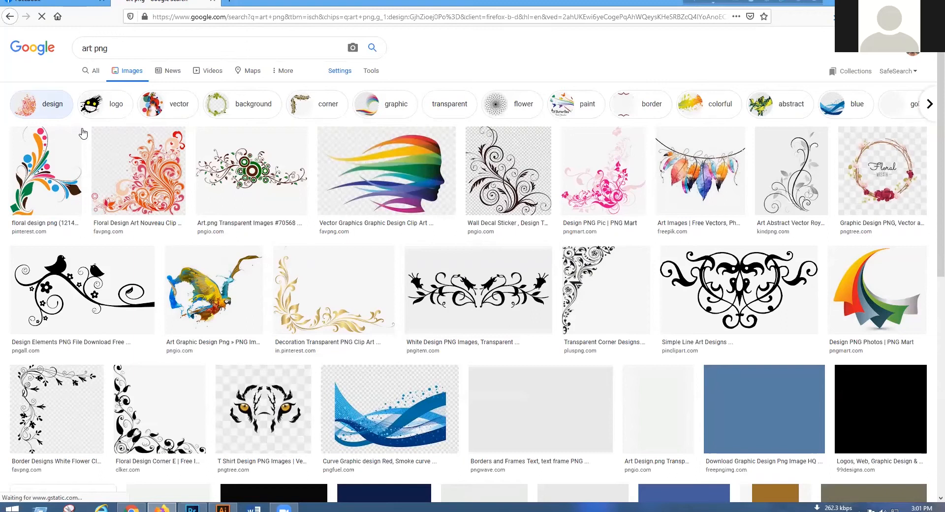
# - Change the image search query to "art background png" and run the search
pyautogui.click(173, 49)
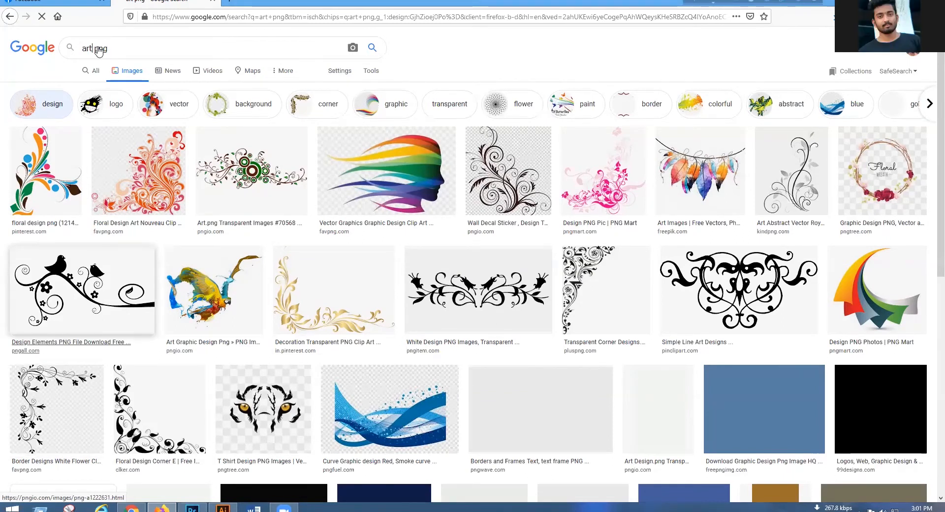
pyautogui.scroll(-1, 98, 52)
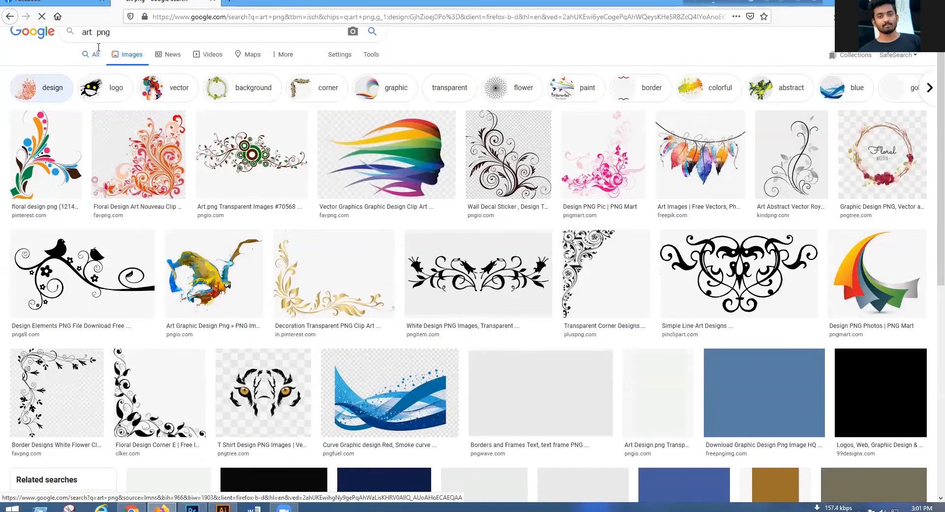
pyautogui.scroll(1, 99, 47)
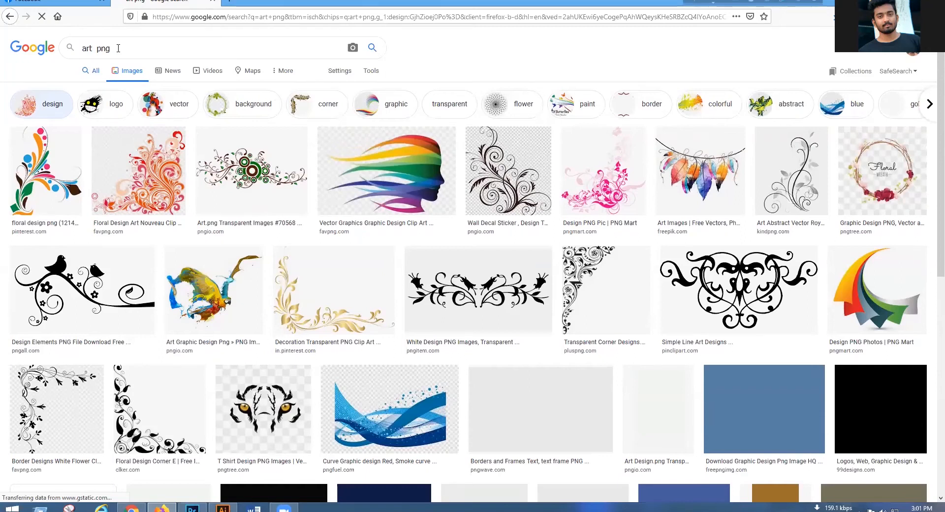
pyautogui.click(118, 48)
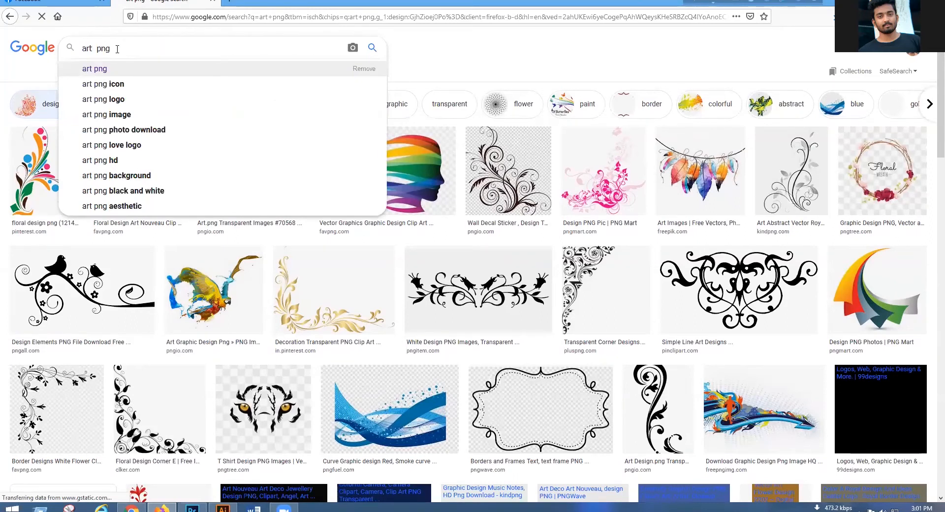
pyautogui.press('BackSpace')
pyautogui.press('BackSpace')
pyautogui.press('BackSpace')
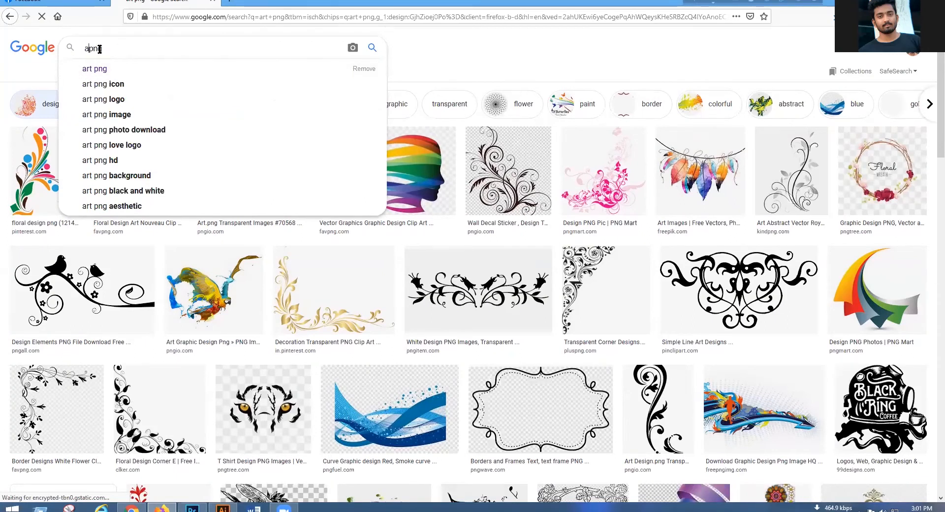
pyautogui.write('rte backgro')
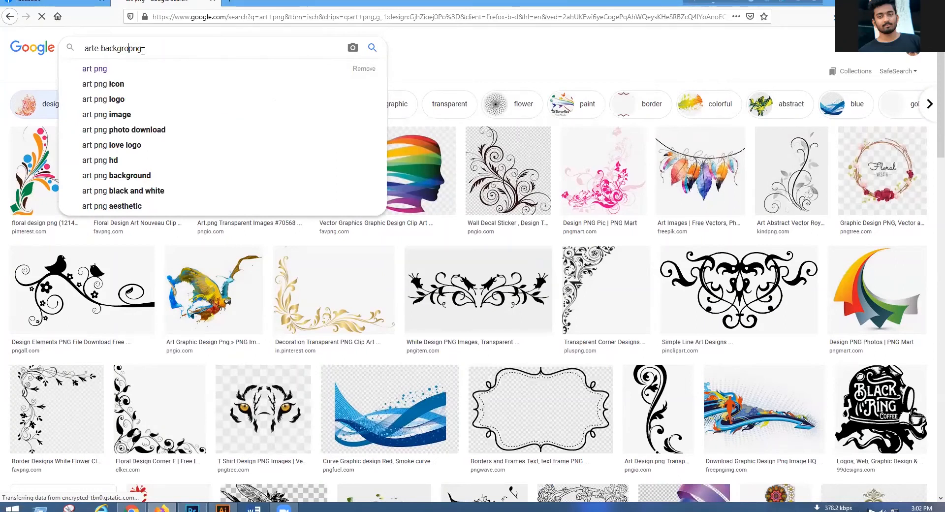
pyautogui.write('und')
pyautogui.hotkey('ctrl', 'Left')
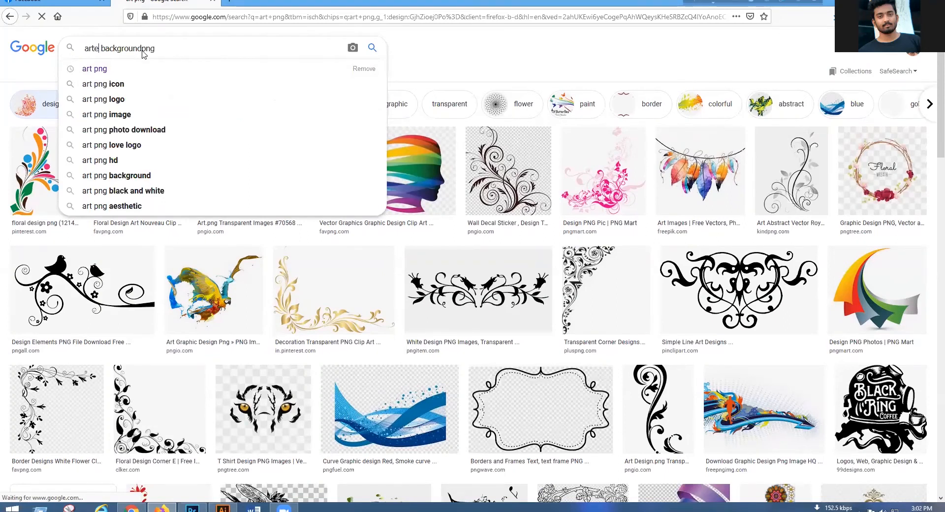
pyautogui.press('BackSpace')
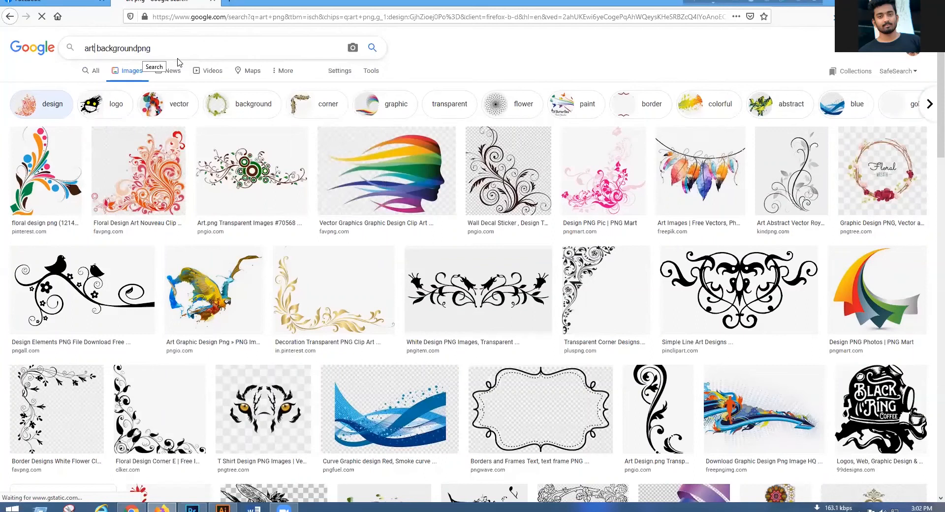
pyautogui.press('End')
pyautogui.press('Left')
pyautogui.press('Left')
pyautogui.press('Left')
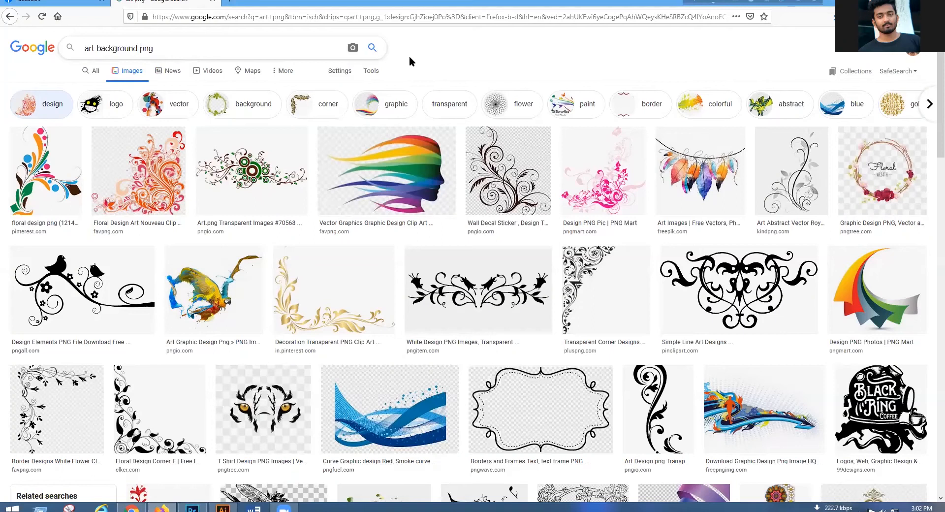
pyautogui.click(397, 240)
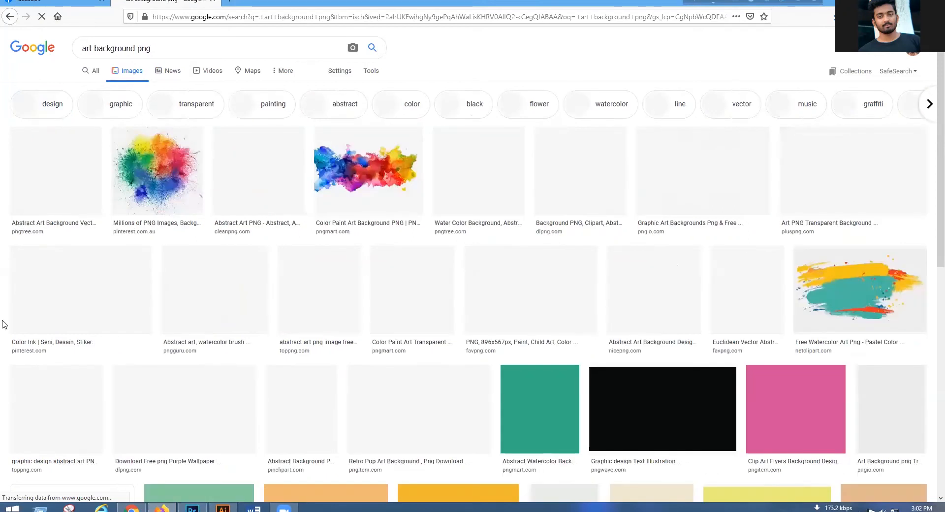
# - Look through the "art background png" images and return to the image results for "pattern design for background"
pyautogui.scroll(-1, 3, 323)
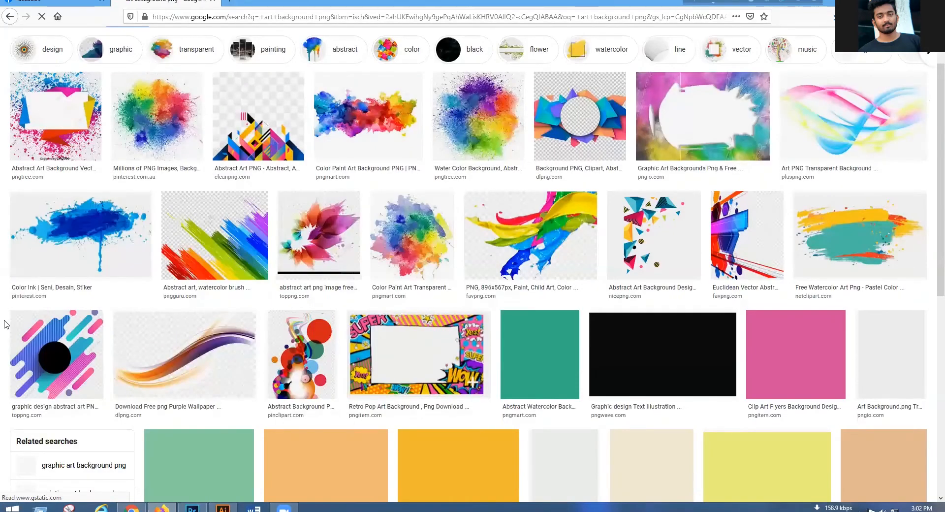
pyautogui.scroll(-2, 5, 324)
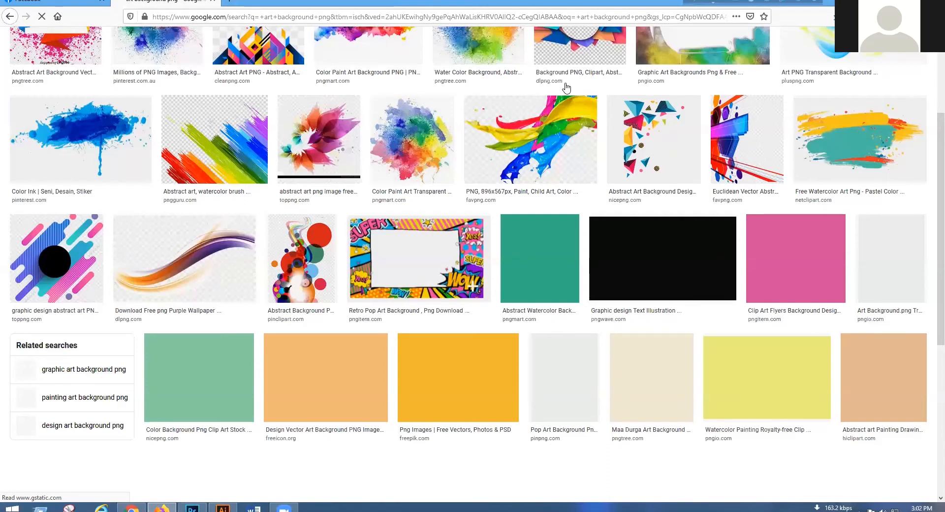
pyautogui.scroll(3, 566, 87)
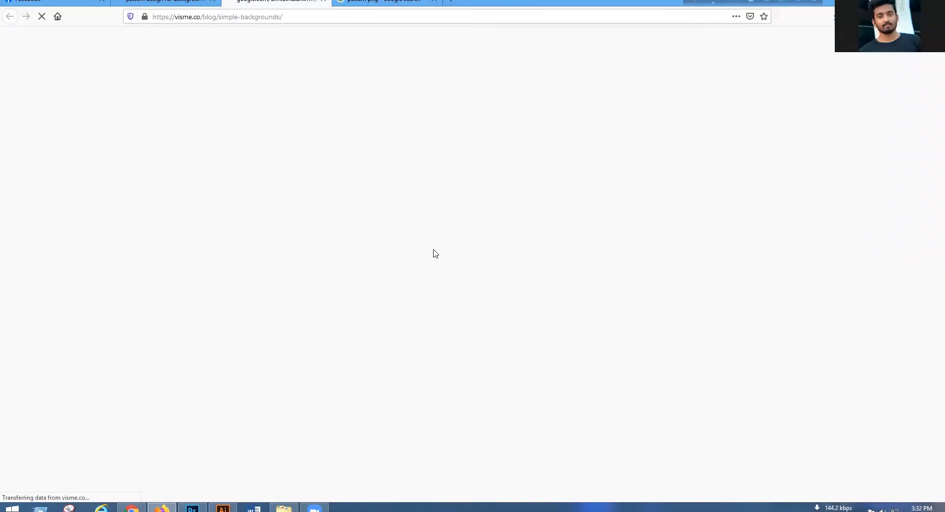
pyautogui.hotkey('ctrl', 'shift', 'Tab')
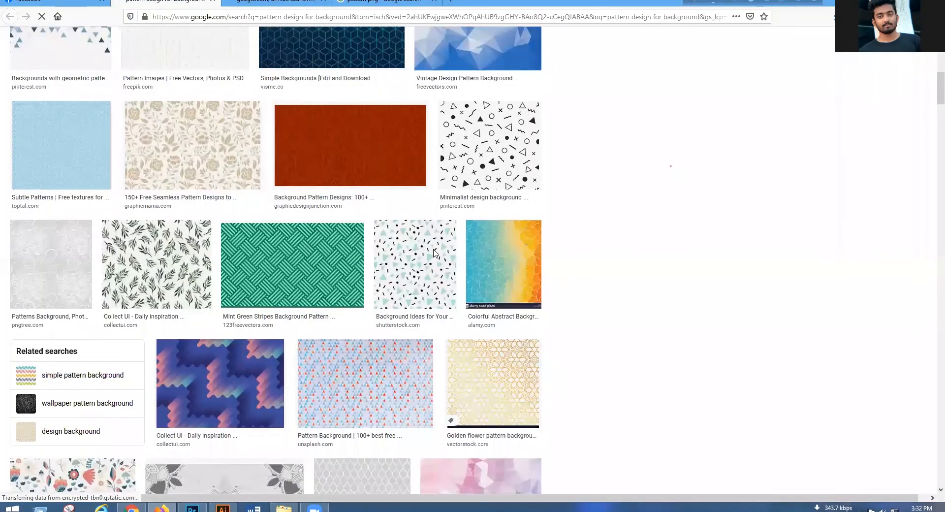
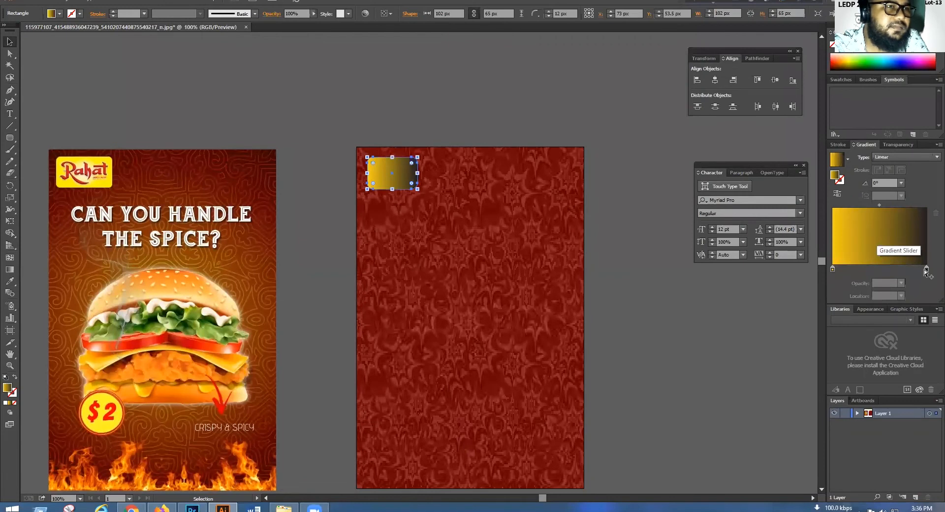
# - Change the black end colour of the logo rectangle's gradient to a light grey of 6.67% K
pyautogui.doubleClick(926, 269)
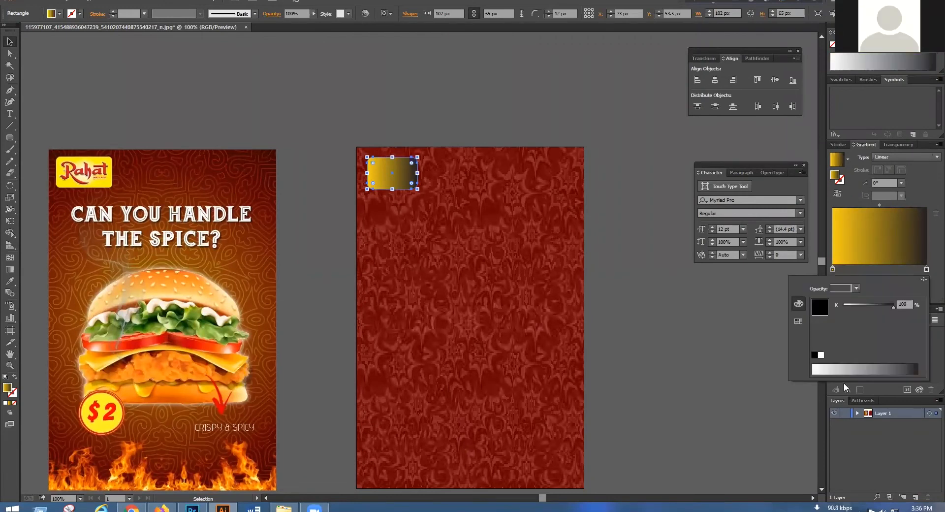
pyautogui.click(819, 369)
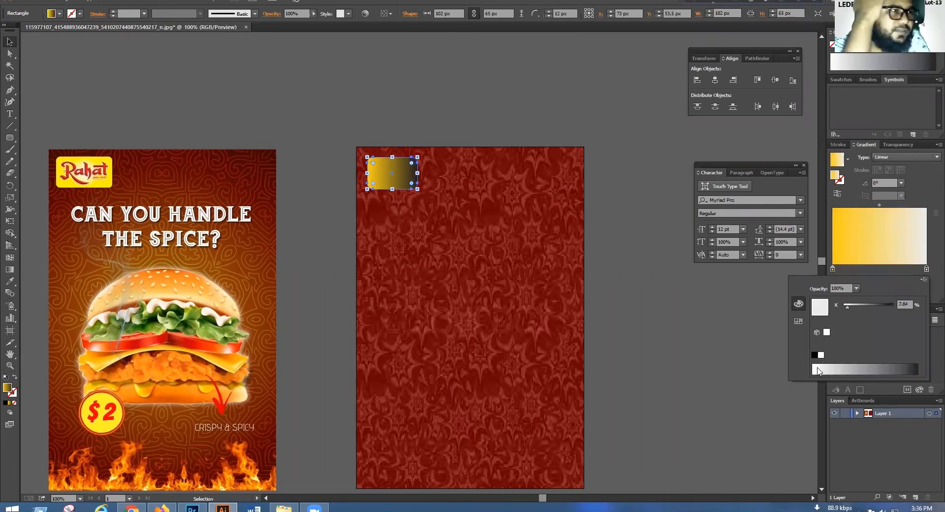
pyautogui.click(867, 254)
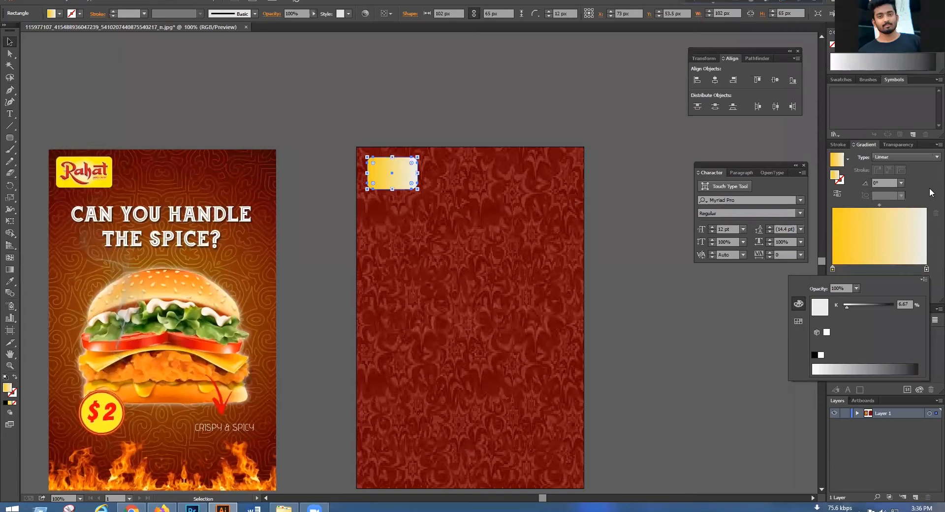
# - Make the logo rectangle's gradient radial, with the light grey in the centre and yellow at the edges
pyautogui.click(892, 244)
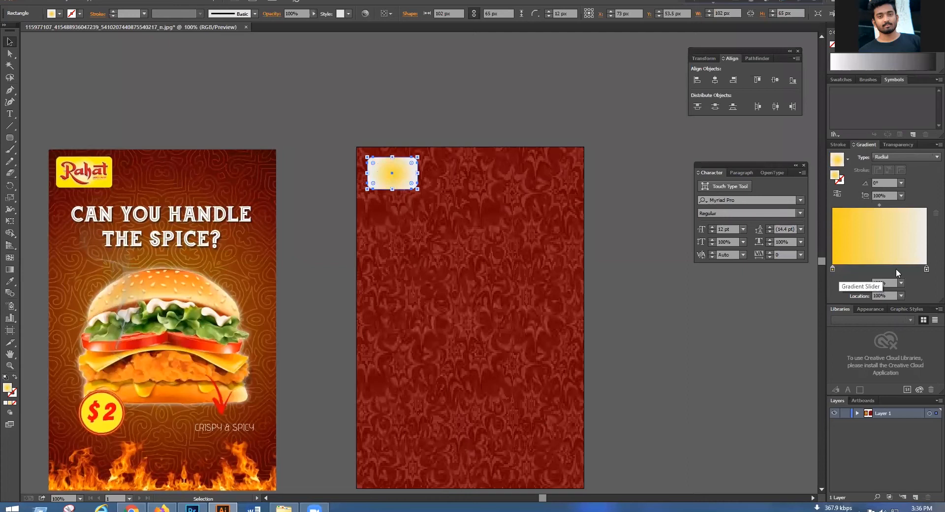
pyautogui.click(837, 269)
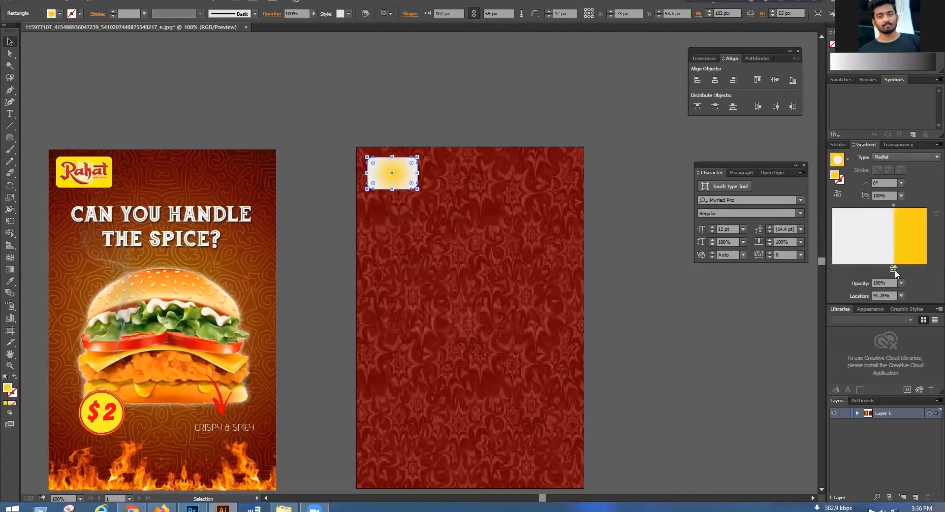
pyautogui.hotkey('ctrl', 'z')
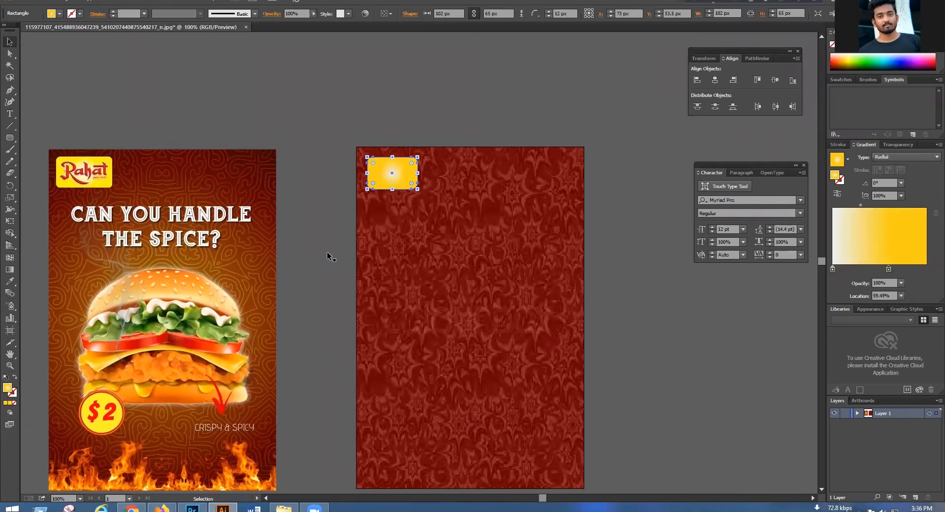
# - Deselect the gradient rectangle and compare the recreated poster with the original burger poster
pyautogui.hotkey('ctrl', '+')
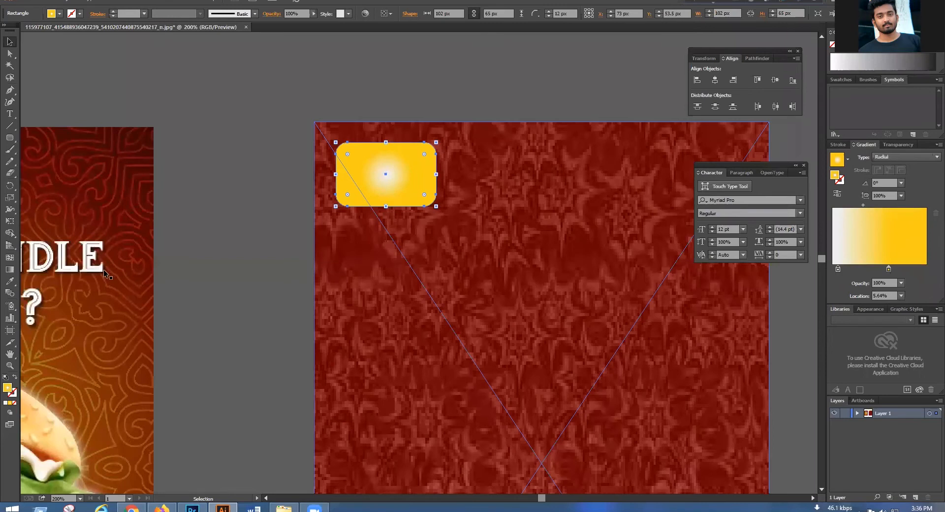
pyautogui.hotkey('ctrl', 'shift', 'a')
pyautogui.hotkey('ctrl', '-')
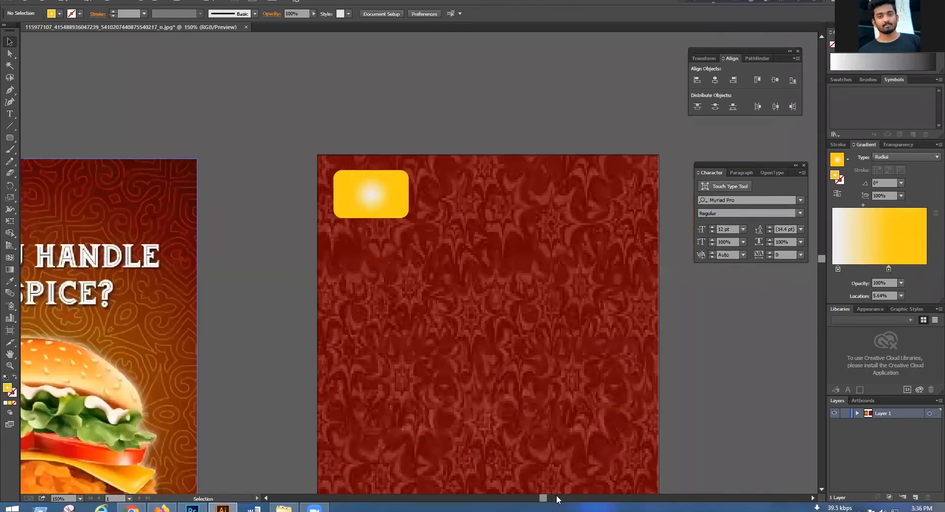
pyautogui.hotkey('ctrl', '-')
pyautogui.hotkey('ctrl', '-')
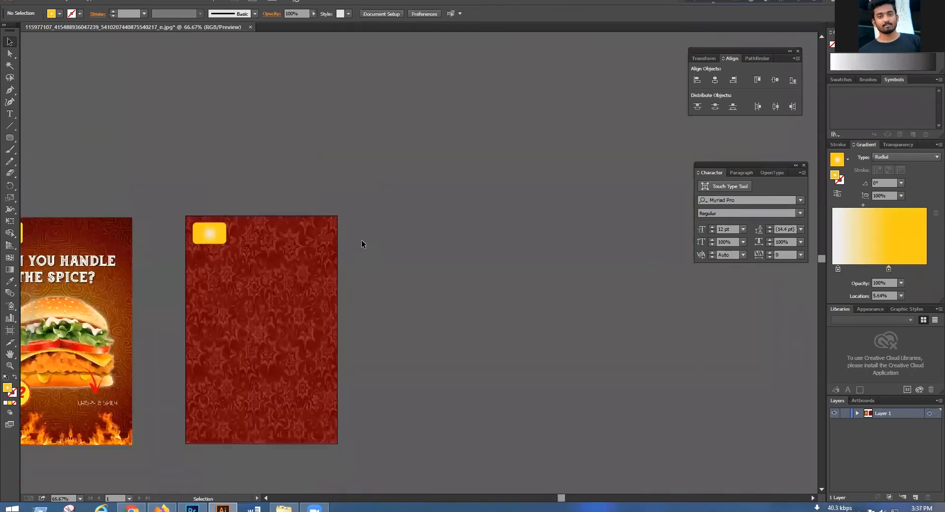
pyautogui.hscroll(-4, 362, 240)
pyautogui.scroll(-1, 362, 240)
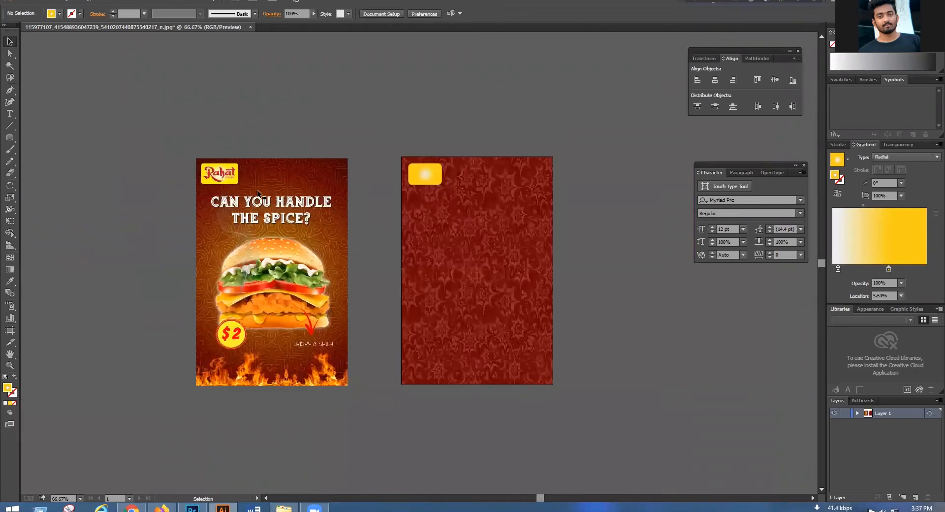
pyautogui.hscroll(1, 257, 191)
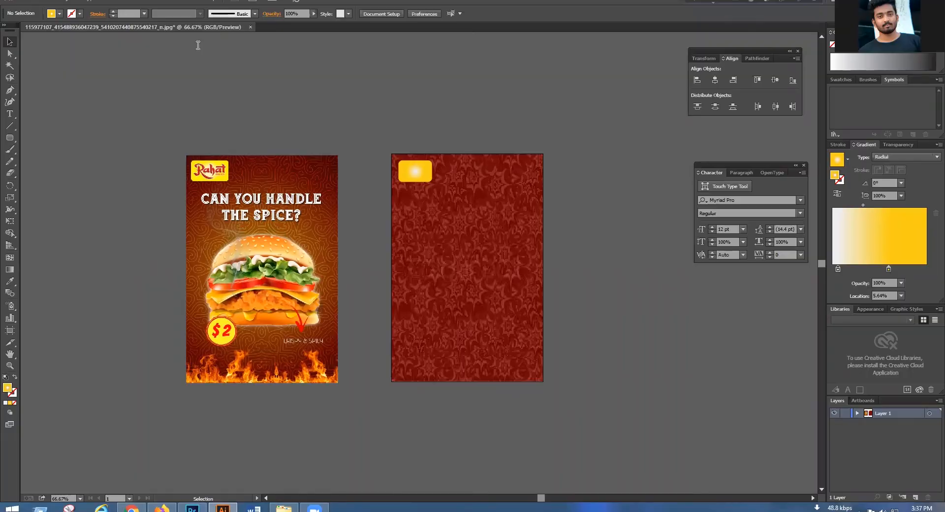
# - Switch to Firefox and search Google Images for fire pictures
pyautogui.hotkey('alt', 'Tab')
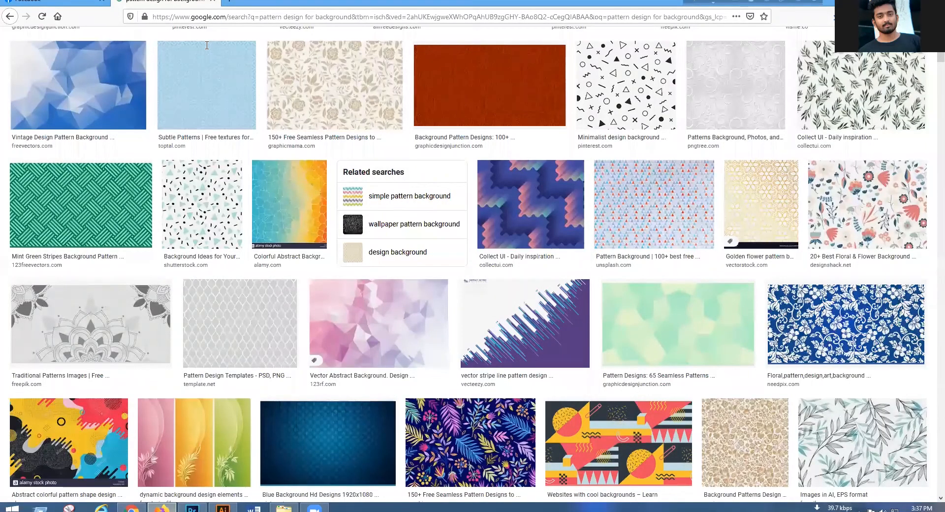
pyautogui.scroll(5, 207, 45)
pyautogui.tripleClick(207, 48)
pyautogui.write('fir')
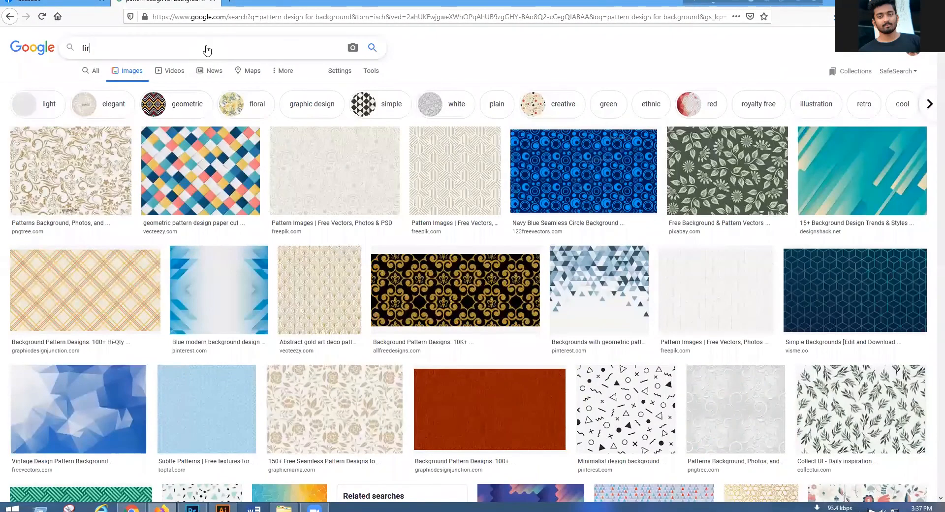
pyautogui.write('e')
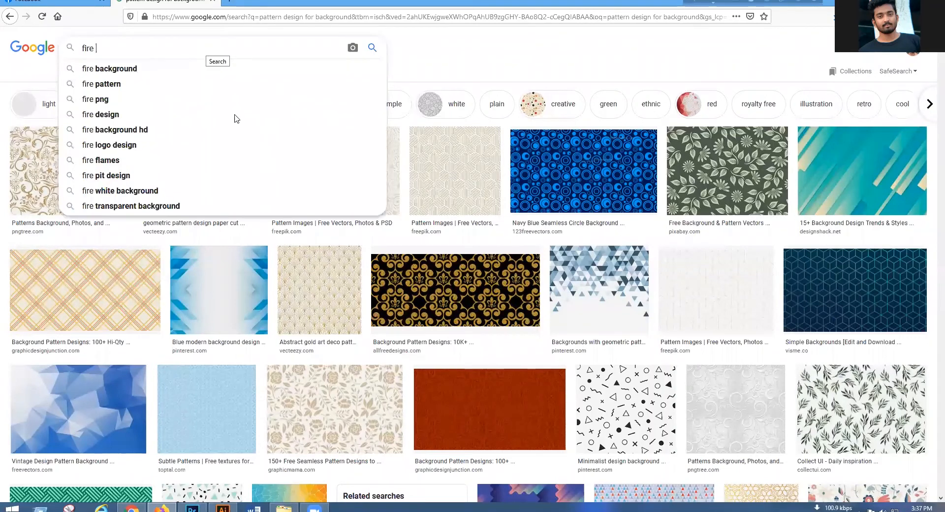
pyautogui.scroll(-5, 106, 101)
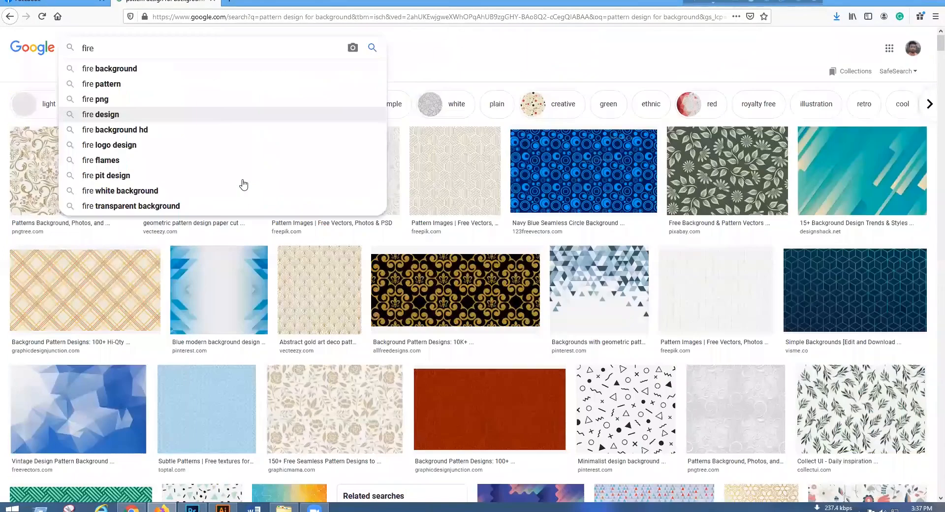
pyautogui.press('Up')
pyautogui.press('Return')
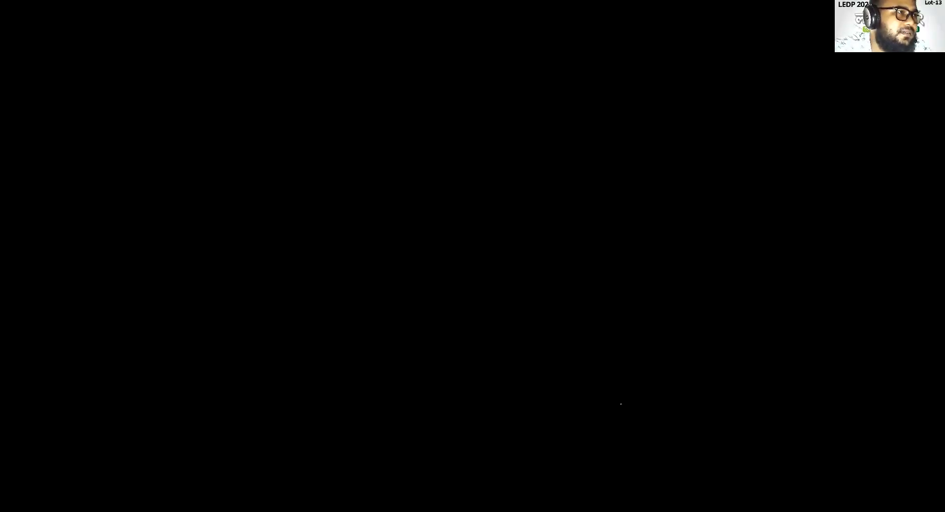
# - Remove the fill of the front circle on the recreated poster's price badge and set its stroke colour to CCCCCC
pyautogui.press('a')
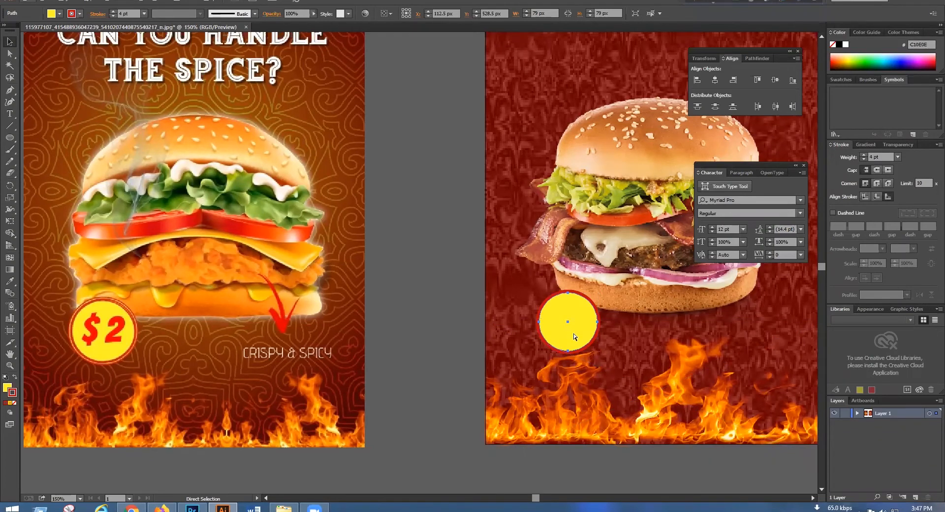
pyautogui.press('v')
pyautogui.click(581, 342)
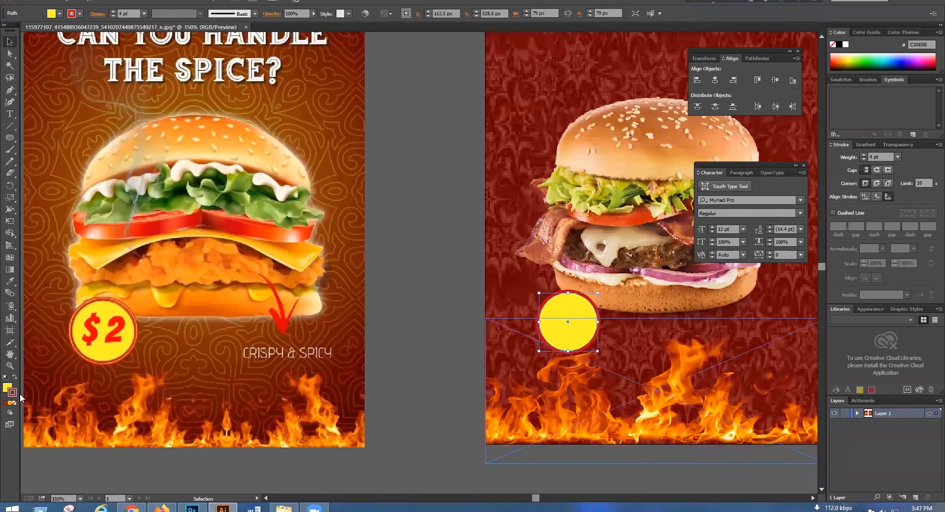
pyautogui.click(6, 387)
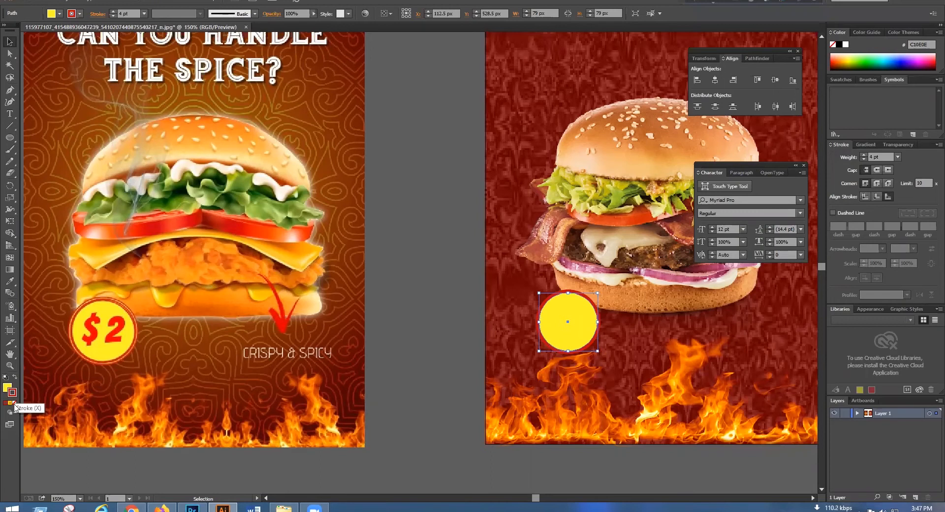
pyautogui.click(7, 388)
pyautogui.click(14, 403)
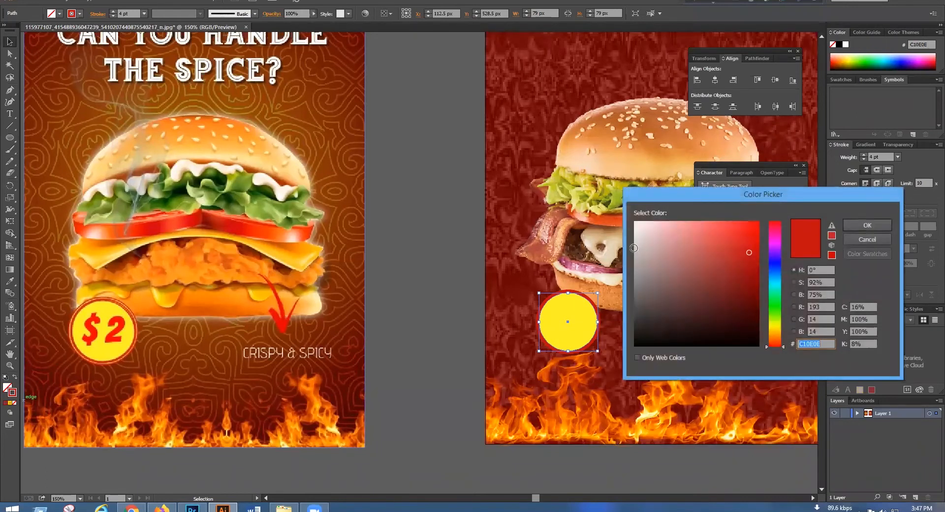
pyautogui.write('CCCCCC')
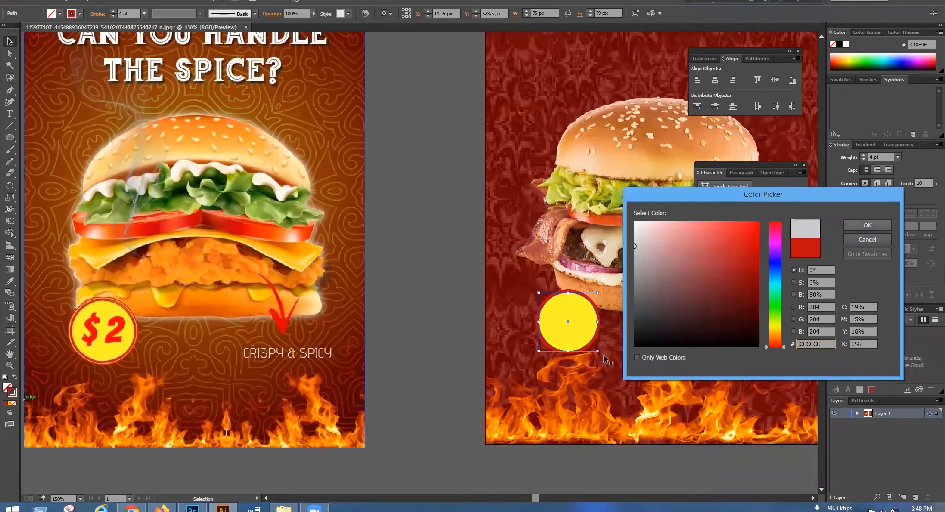
pyautogui.press('Return')
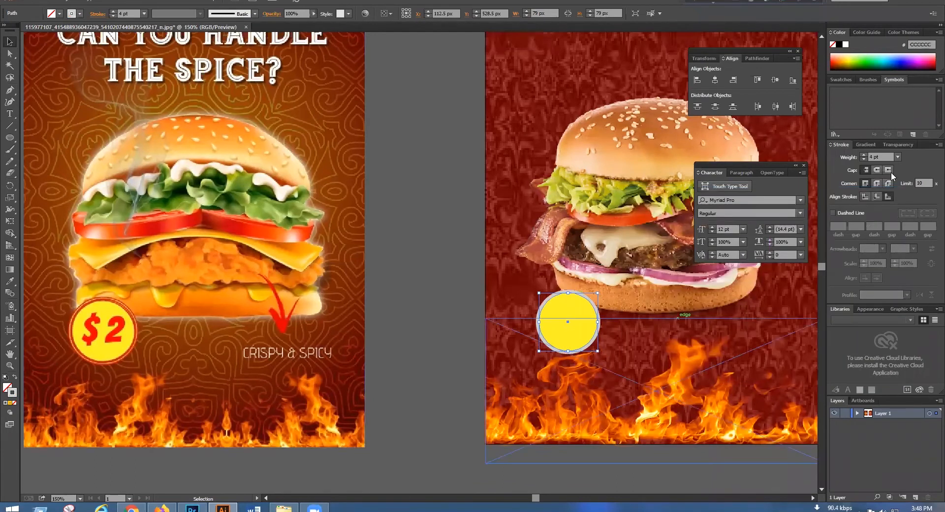
# - Reduce the grey badge circle's stroke weight to 1 pt
pyautogui.click(864, 159)
pyautogui.click(864, 160)
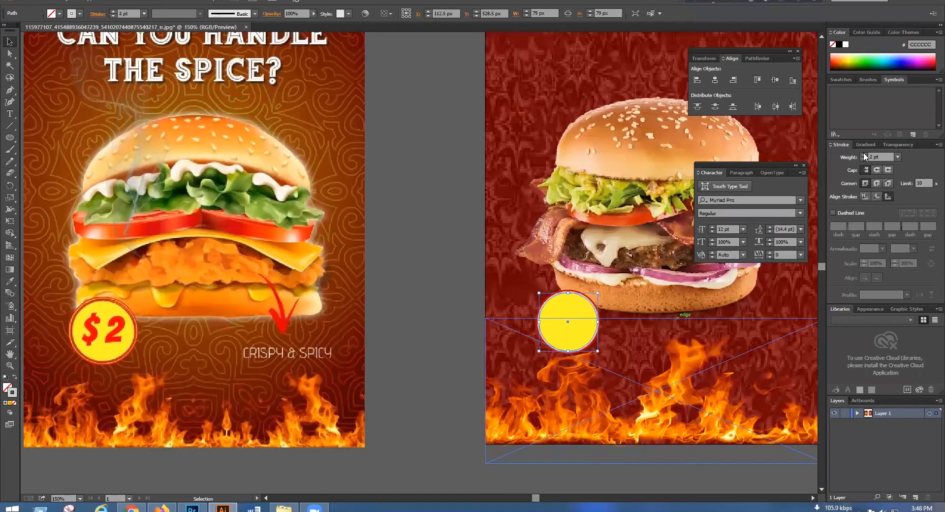
pyautogui.click(863, 159)
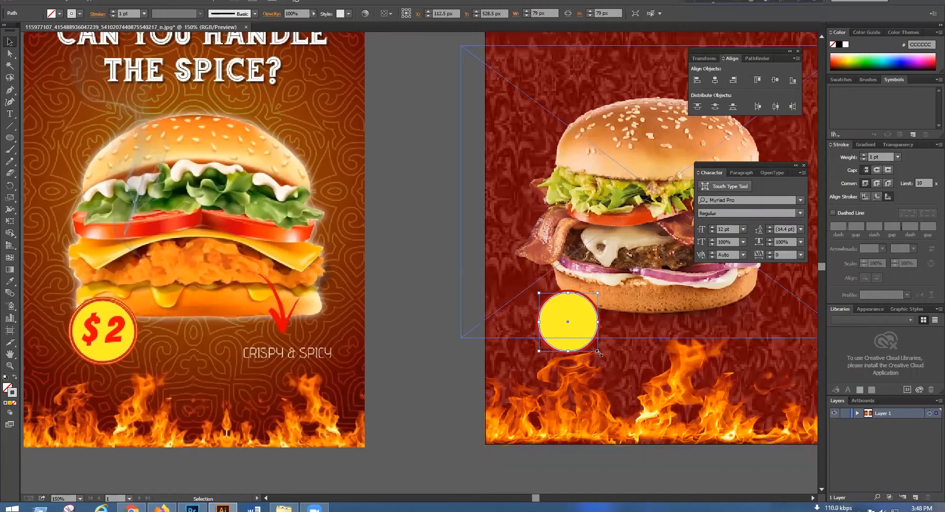
# - Enlarge the grey circle from its centre to 82.5 px so it sits within the badge's red border, and deselect it
pyautogui.moveTo(599, 352)
pyautogui.mouseDown()
pyautogui.moveTo(610, 358)
pyautogui.moveTo(595, 362)
pyautogui.mouseUp()
pyautogui.hotkey('ctrl', '+')
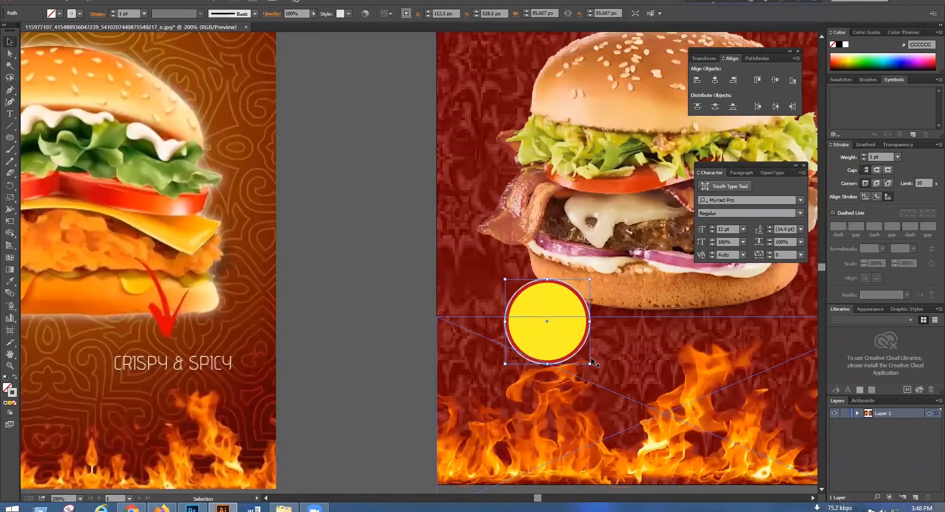
pyautogui.hotkey('ctrl', '+')
pyautogui.hotkey('ctrl', '+')
pyautogui.hotkey('ctrl', '+')
pyautogui.hotkey('ctrl', '+')
pyautogui.moveTo(589, 387); pyautogui.dragTo(592, 392)
pyautogui.hotkey('ctrl', '-')
pyautogui.hotkey('ctrl', '-')
pyautogui.hotkey('ctrl', '-')
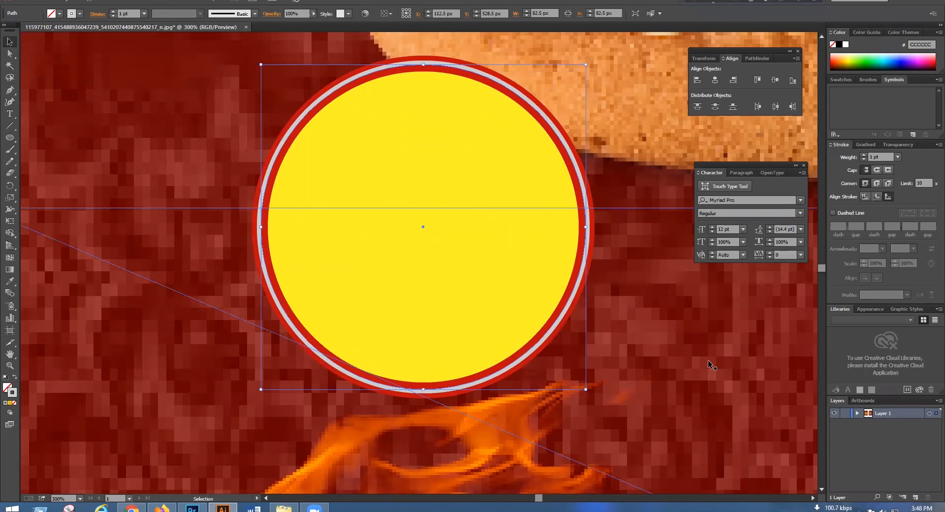
pyautogui.hotkey('ctrl', '-')
pyautogui.hotkey('ctrl', '-')
pyautogui.hotkey('ctrl', '-')
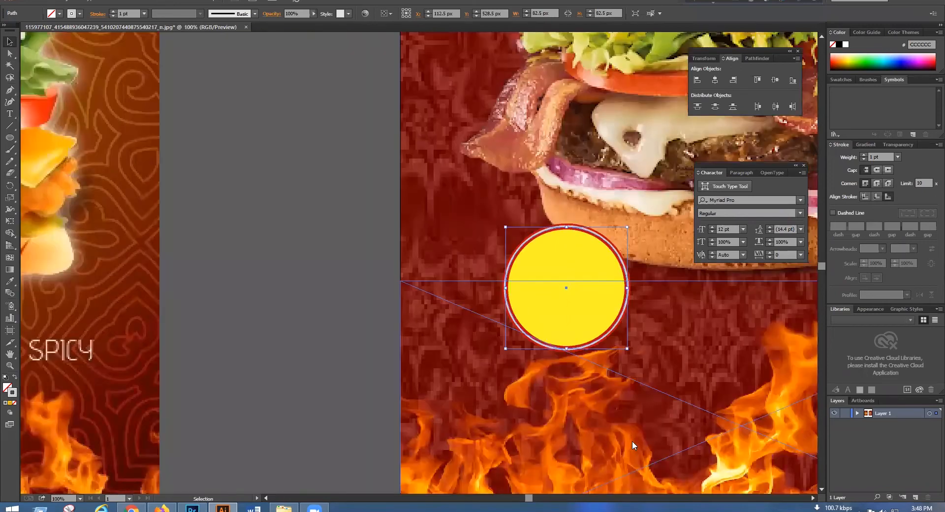
pyautogui.click(632, 441)
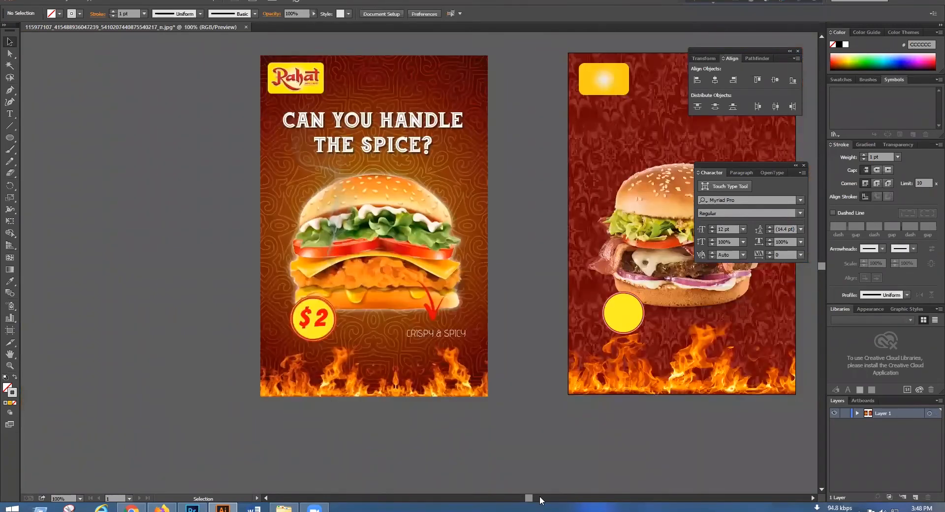
# - Compare the two posters and select the burger image on the recreated one
pyautogui.hscroll(3, 570, 368)
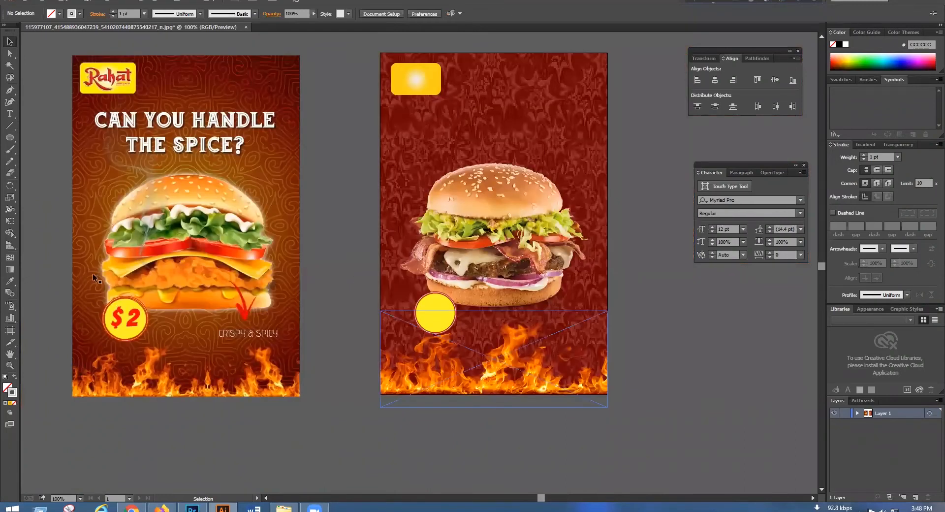
pyautogui.hotkey('ctrl', '+')
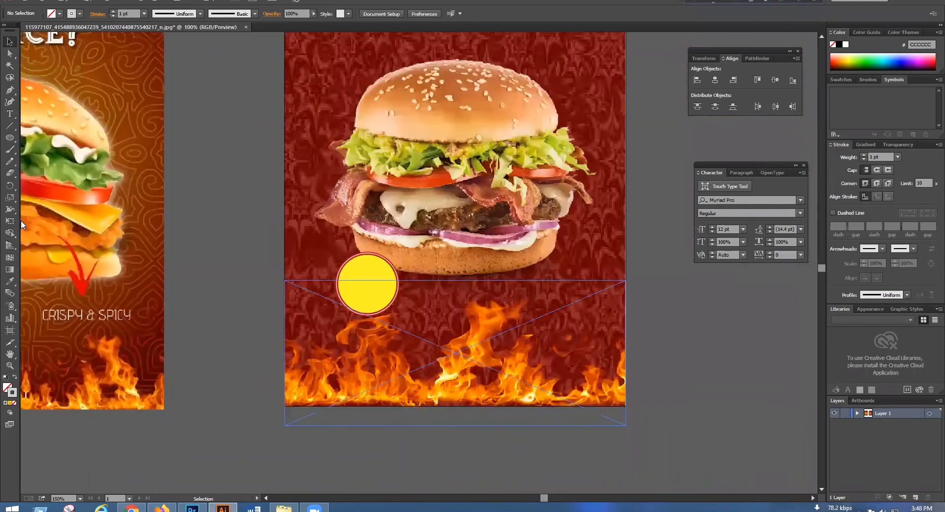
pyautogui.hotkey('ctrl', '-')
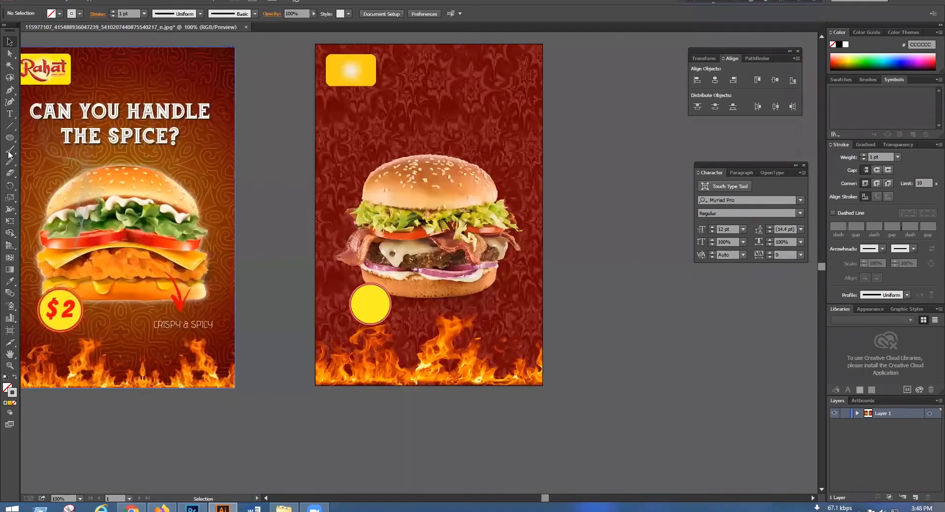
pyautogui.click(10, 161)
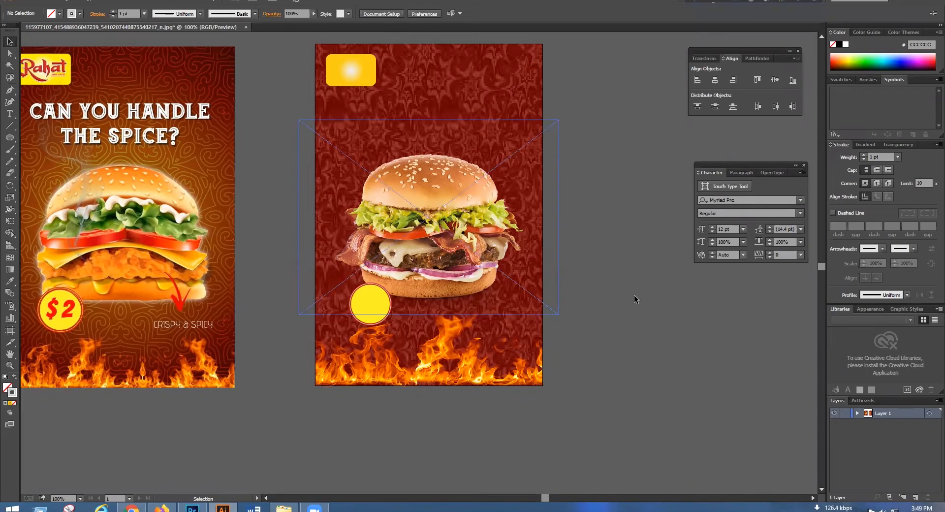
pyautogui.hotkey('ctrl', 'a')
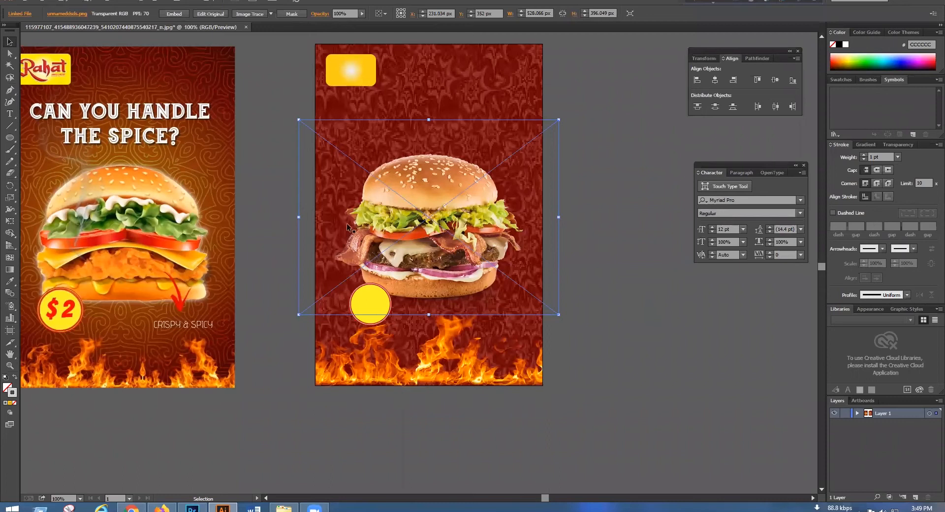
pyautogui.hscroll(-3, 347, 222)
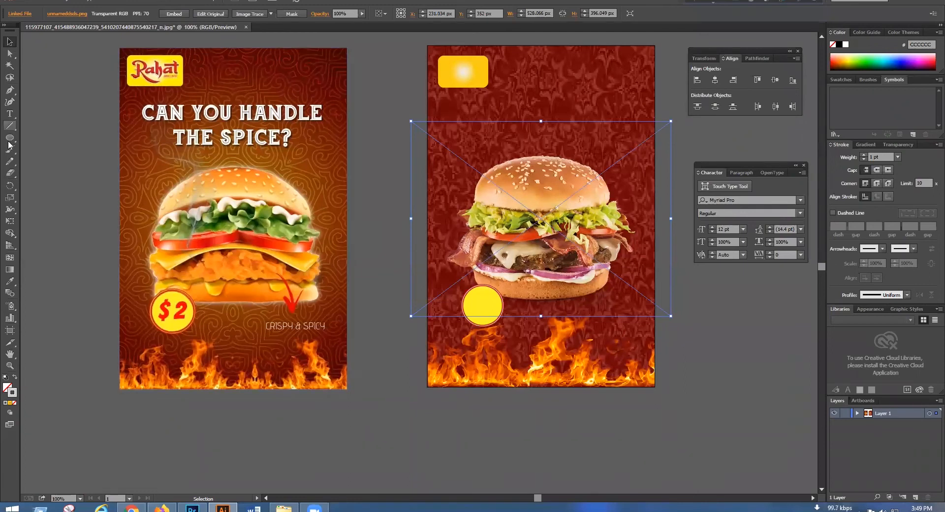
# - Draw a 462 × 694 px rectangle covering the whole recreated poster
pyautogui.press('m')
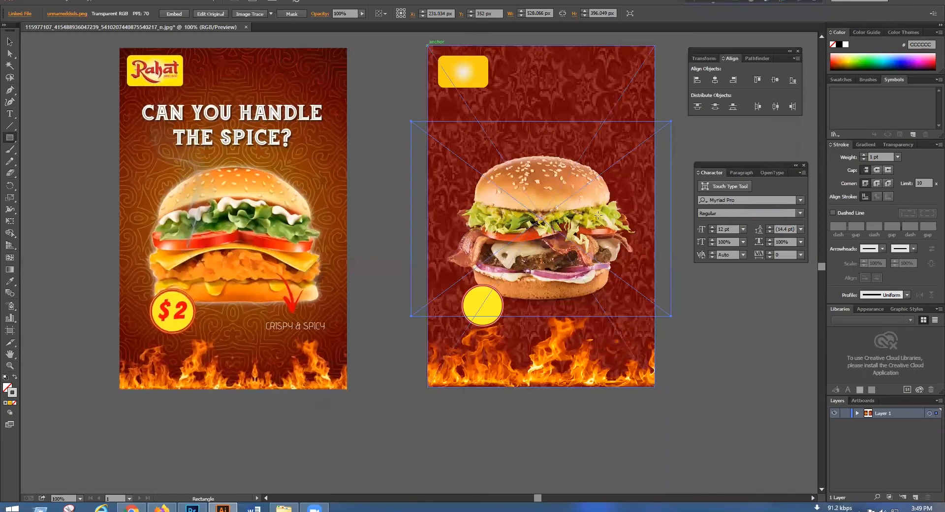
pyautogui.moveTo(427, 45); pyautogui.dragTo(575, 205)
pyautogui.moveTo(651, 386); pyautogui.dragTo(654, 386)
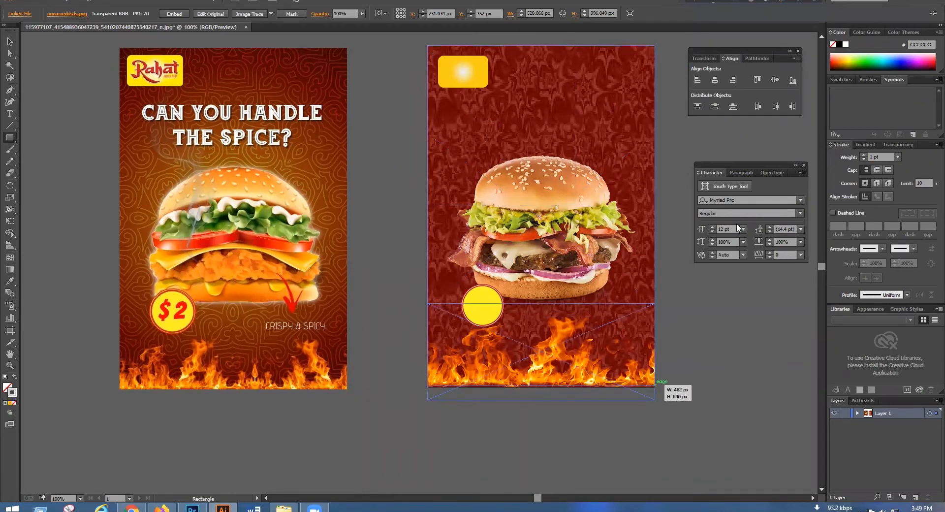
# - Fill the poster-sized rectangle with a radial gradient centred over the burger
pyautogui.click(10, 270)
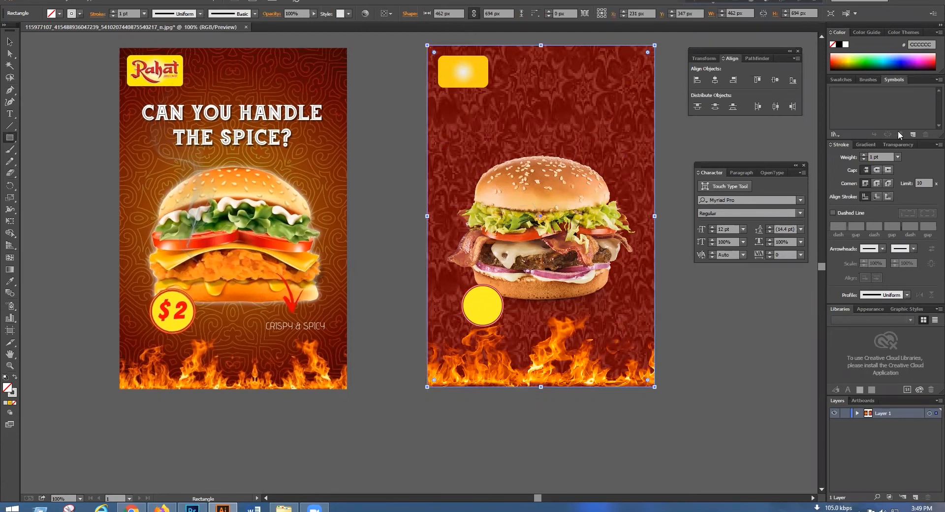
pyautogui.click(866, 144)
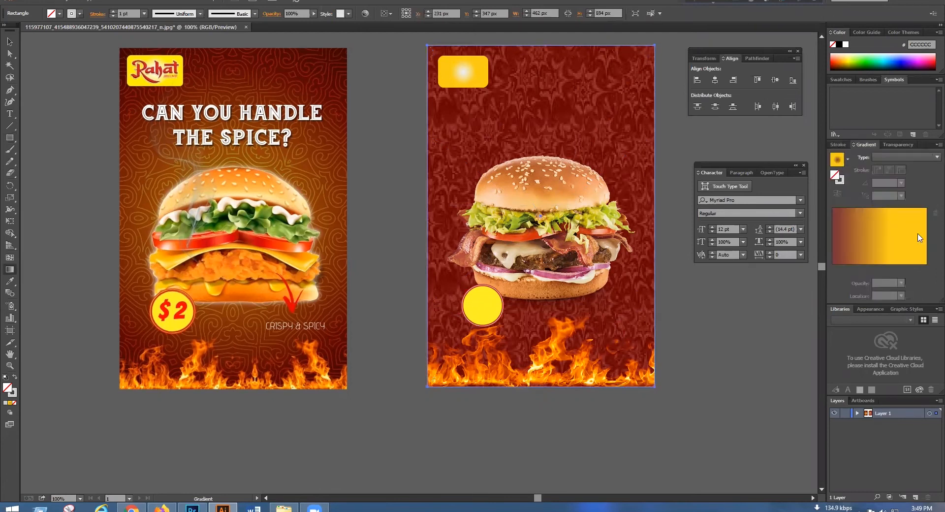
pyautogui.click(855, 267)
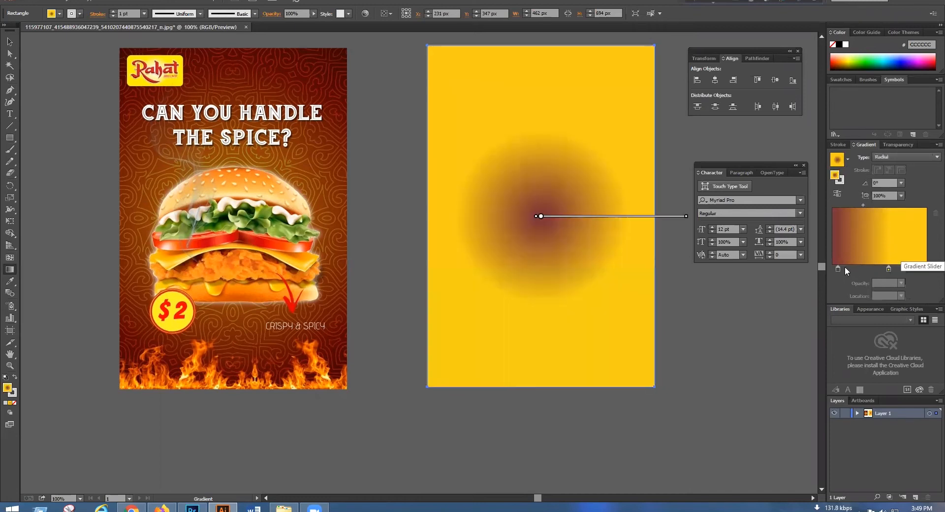
# - Set the radial gradient's inner colour stop to white, FFFFFF
pyautogui.doubleClick(838, 268)
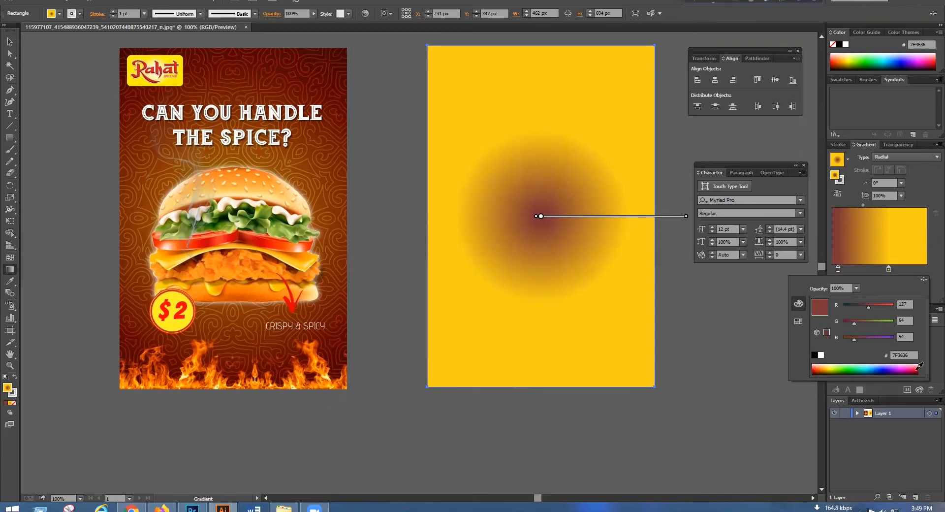
pyautogui.click(918, 366)
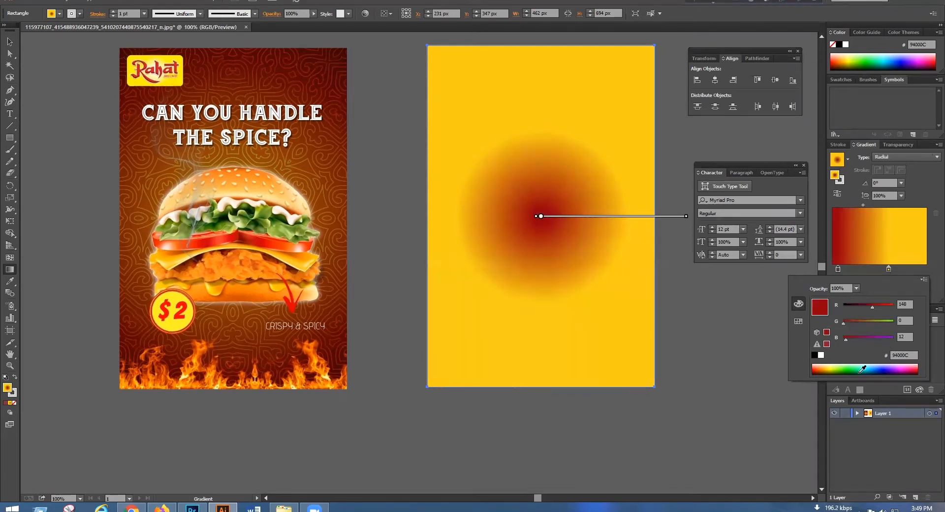
pyautogui.click(835, 365)
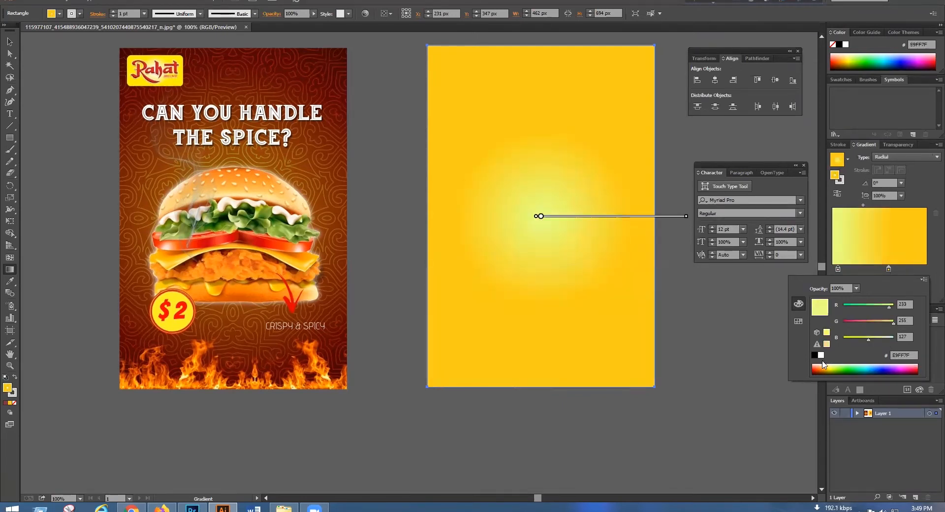
pyautogui.click(844, 373)
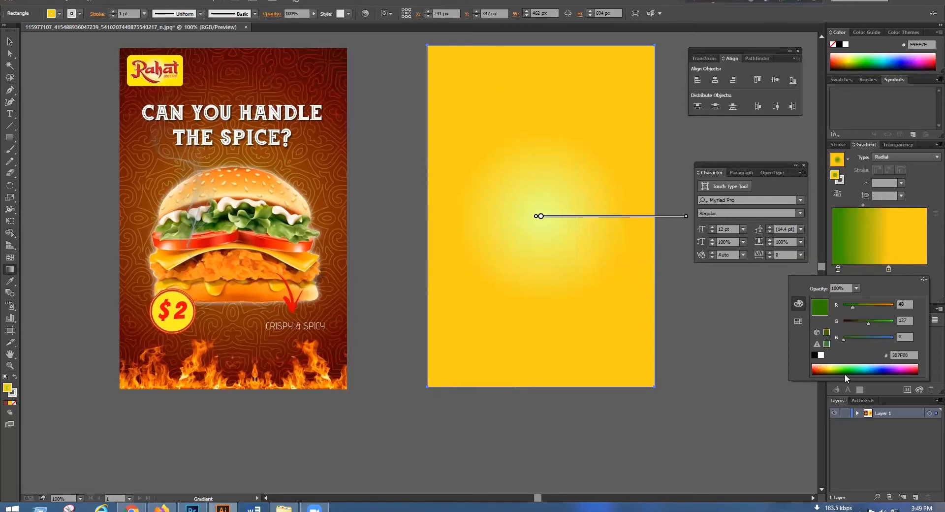
pyautogui.click(821, 355)
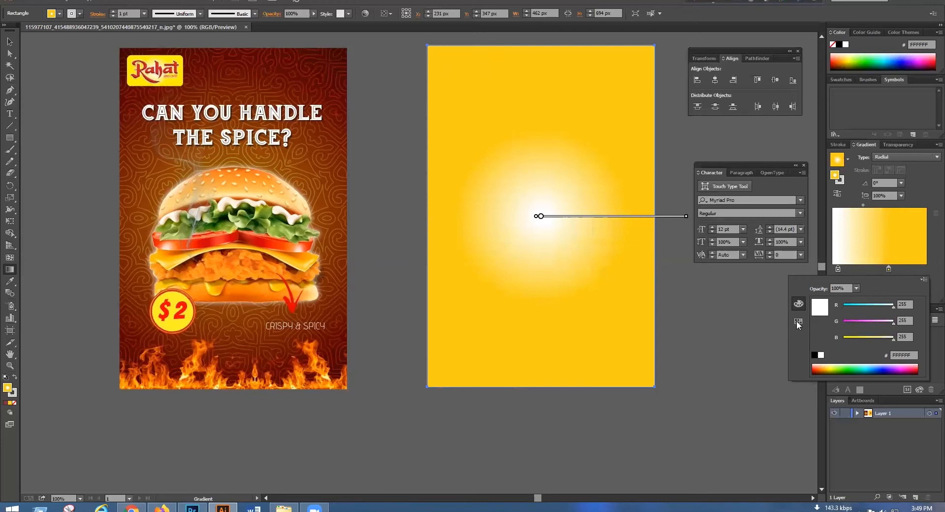
# - Set the gradient's outer colour stop to FFCC00 and reduce its opacity to 0% so the glow fades out
pyautogui.click(889, 268)
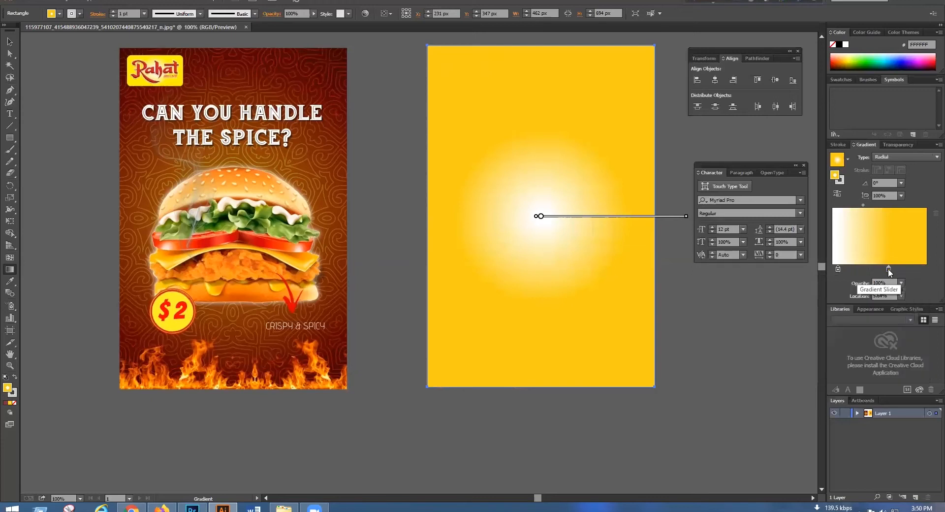
pyautogui.doubleClick(888, 268)
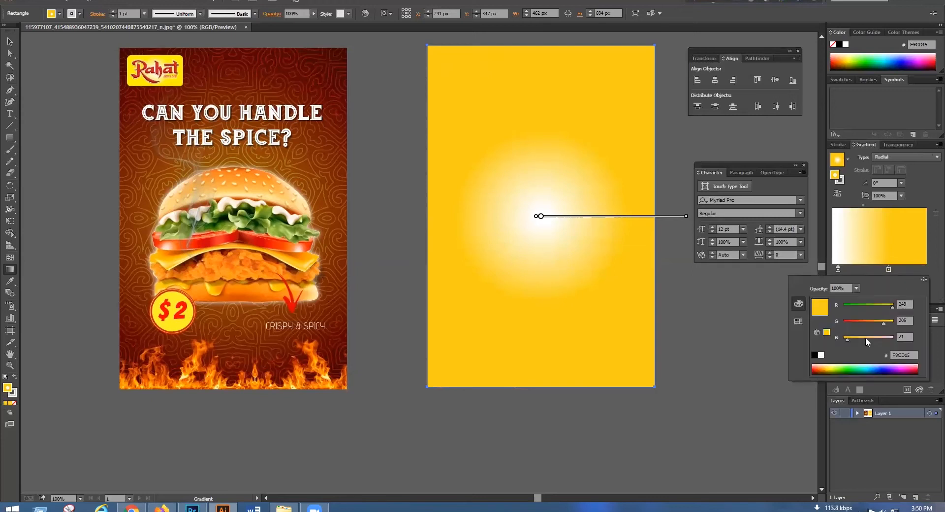
pyautogui.click(817, 332)
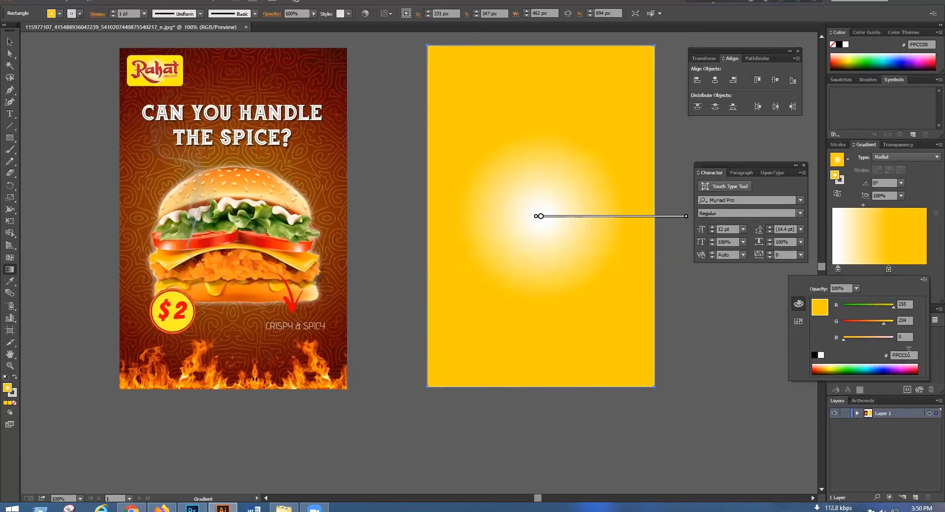
pyautogui.click(857, 289)
pyautogui.click(821, 304)
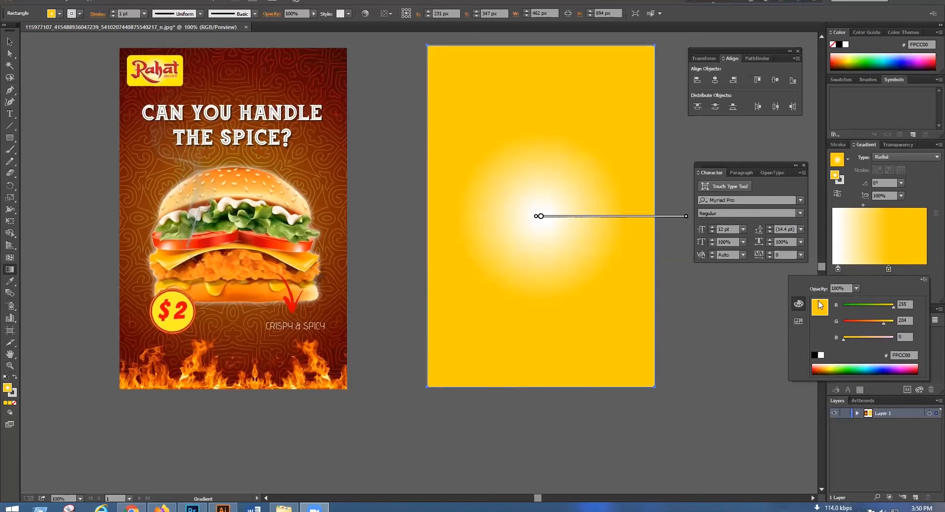
pyautogui.click(798, 321)
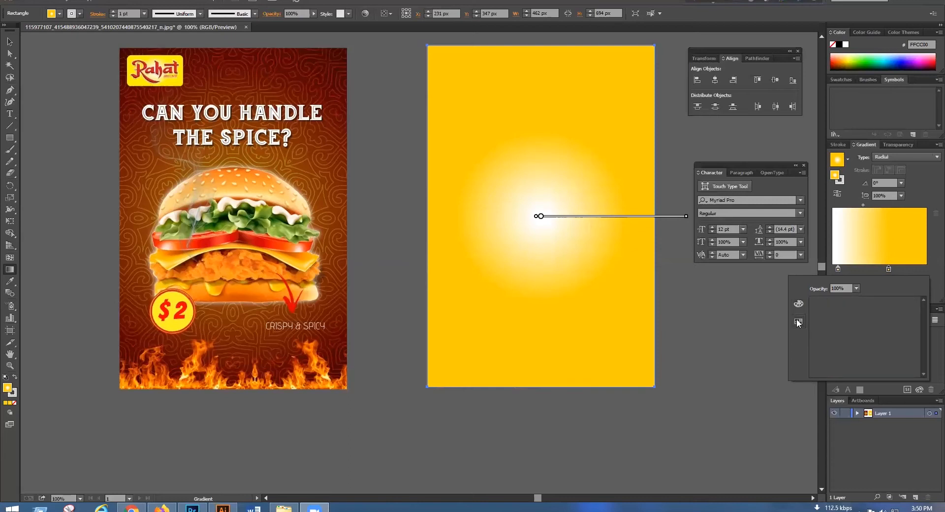
pyautogui.click(856, 287)
pyautogui.click(871, 300)
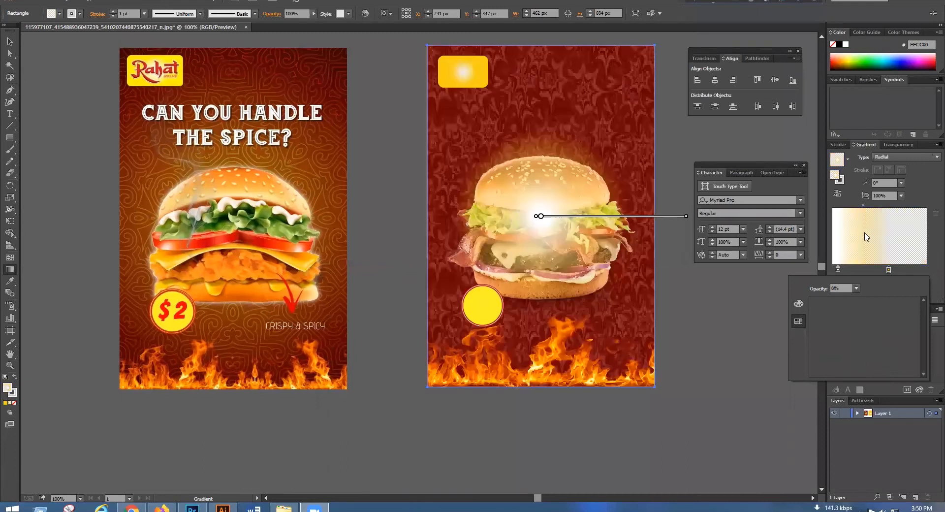
# - Widen the glow by moving the transparent outer stop to about 86.15% and the white stop to about 16.41%
pyautogui.click(887, 269)
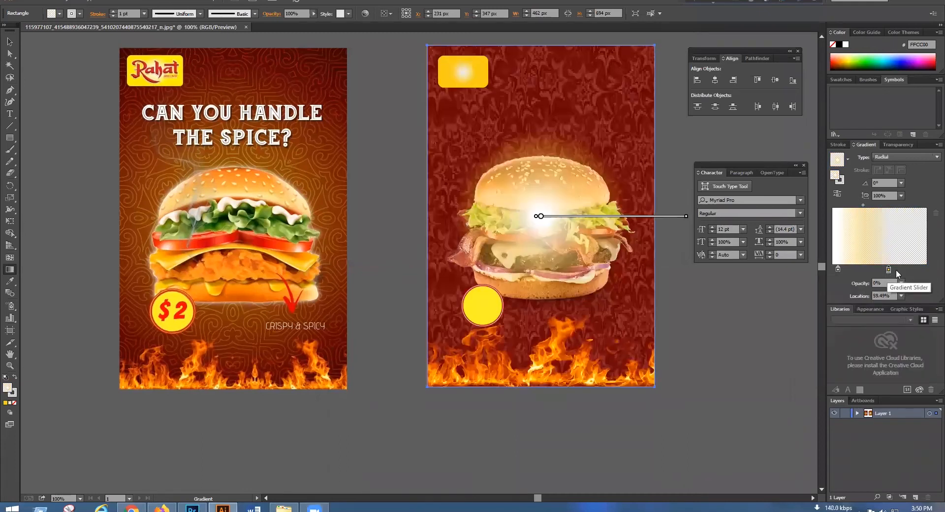
pyautogui.moveTo(889, 270); pyautogui.dragTo(898, 270)
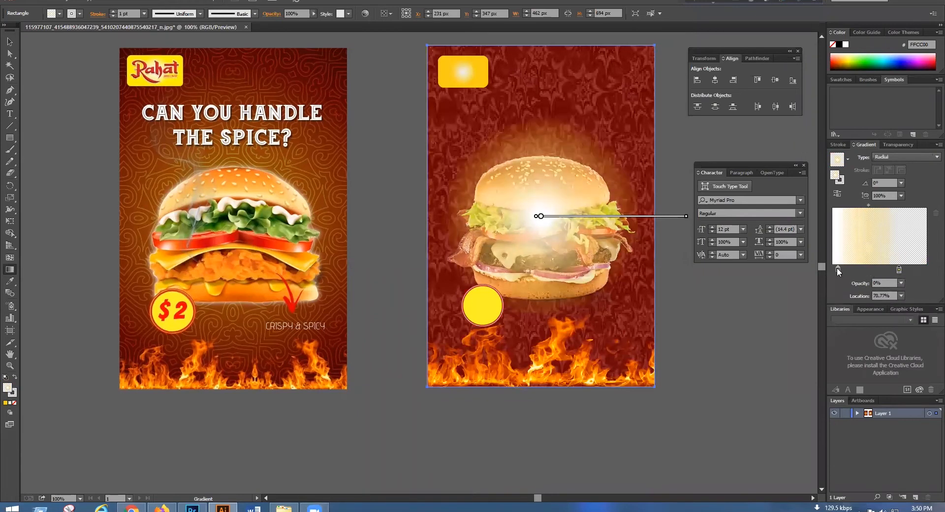
pyautogui.moveTo(839, 268)
pyautogui.mouseDown()
pyautogui.moveTo(850, 268)
pyautogui.moveTo(837, 269)
pyautogui.mouseUp()
pyautogui.moveTo(899, 269); pyautogui.dragTo(909, 270)
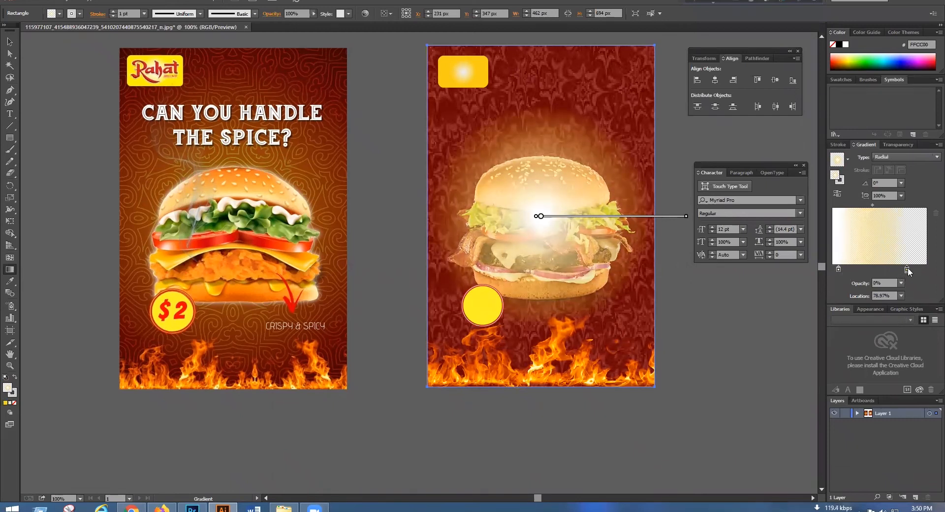
pyautogui.moveTo(908, 268); pyautogui.dragTo(915, 269)
pyautogui.moveTo(837, 270); pyautogui.dragTo(849, 270)
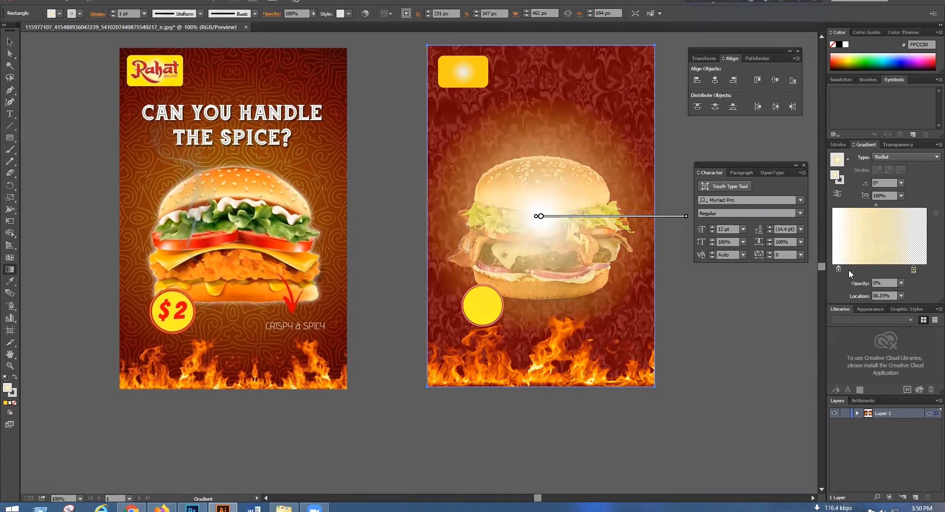
# - Send the gradient rectangle backward in the stacking order so the glow sits behind the burger
pyautogui.click(12, 44)
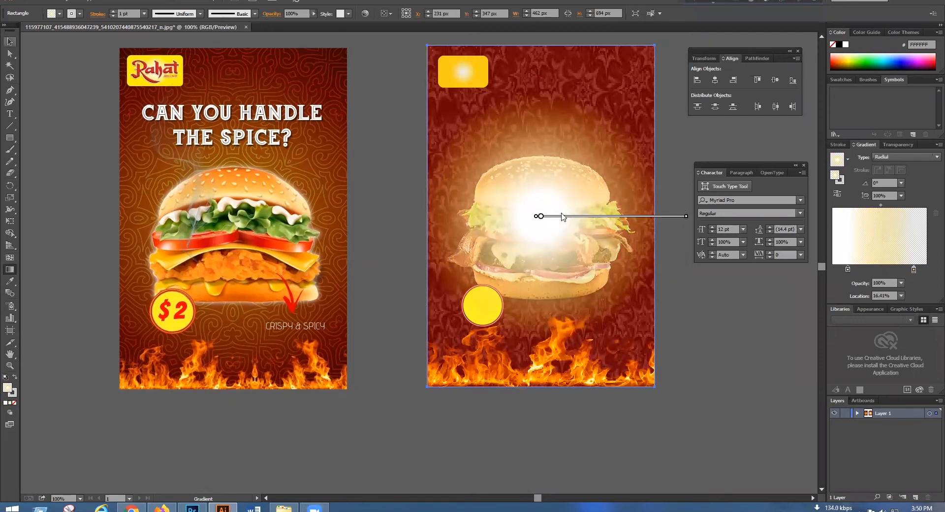
pyautogui.rightClick(561, 214)
pyautogui.moveTo(601, 345)
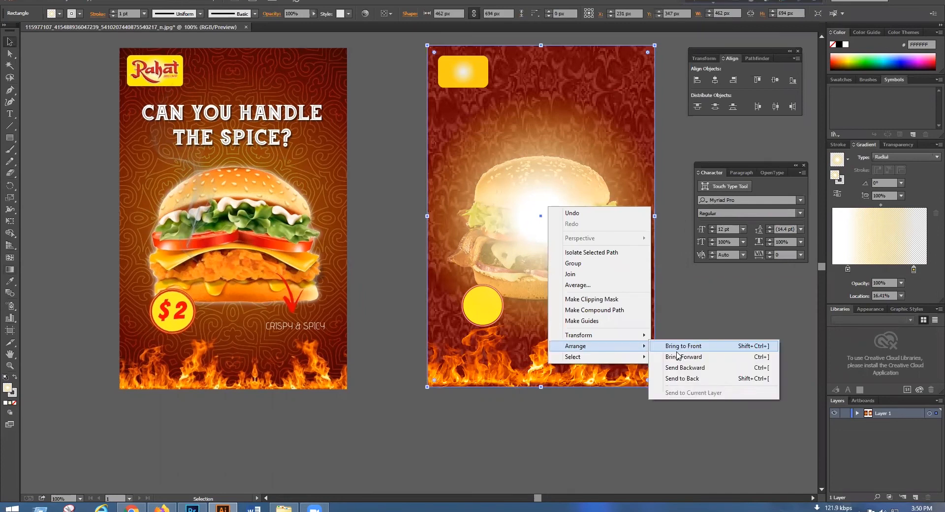
pyautogui.click(689, 377)
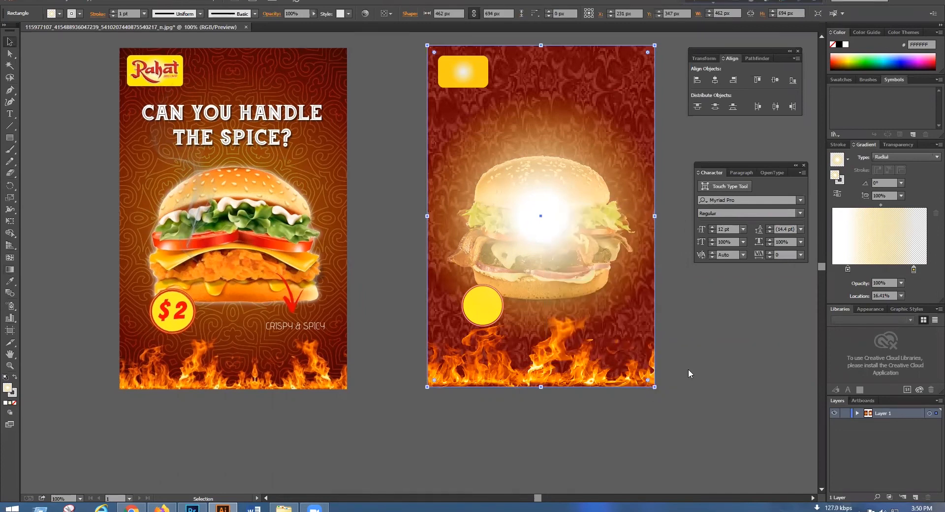
pyautogui.rightClick(562, 190)
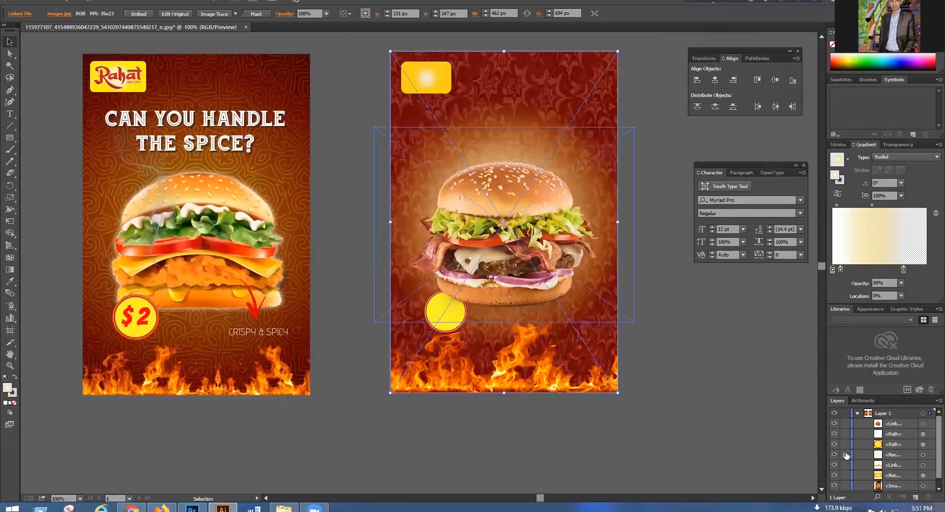
# - Lock the patterned background image and select the gradient rectangle
pyautogui.click(845, 454)
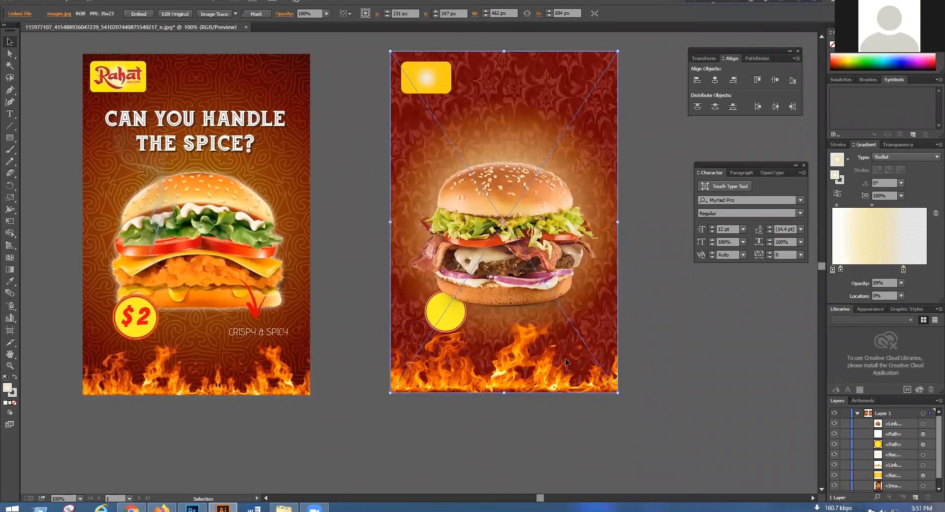
pyautogui.hotkey('ctrl', '2')
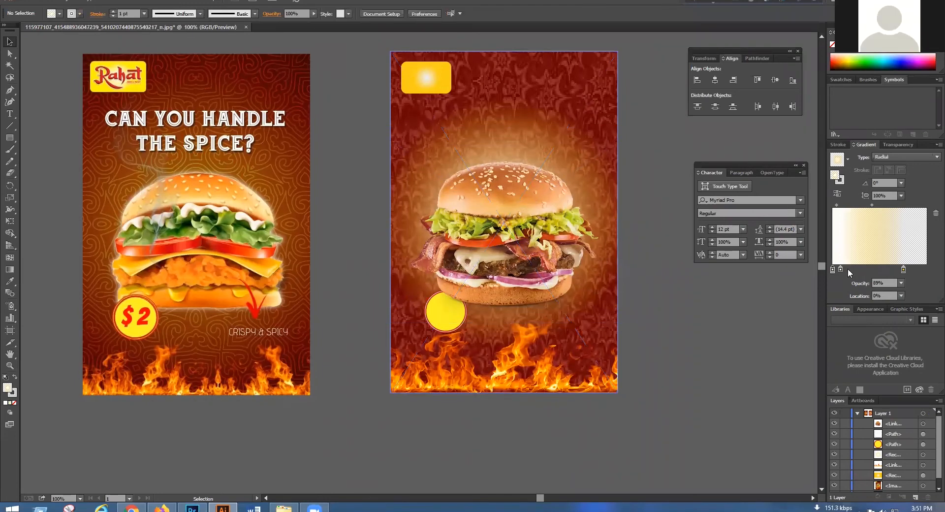
pyautogui.hotkey('ctrl', 'z')
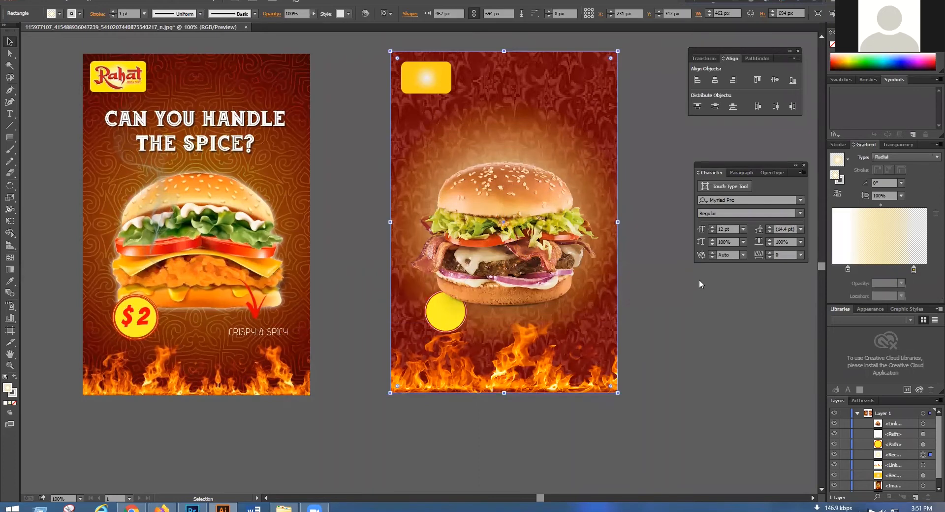
# - Adjust the glow's gradient by moving the white stop to about 6.15% and the transparent stop to about 80.51%
pyautogui.click(842, 270)
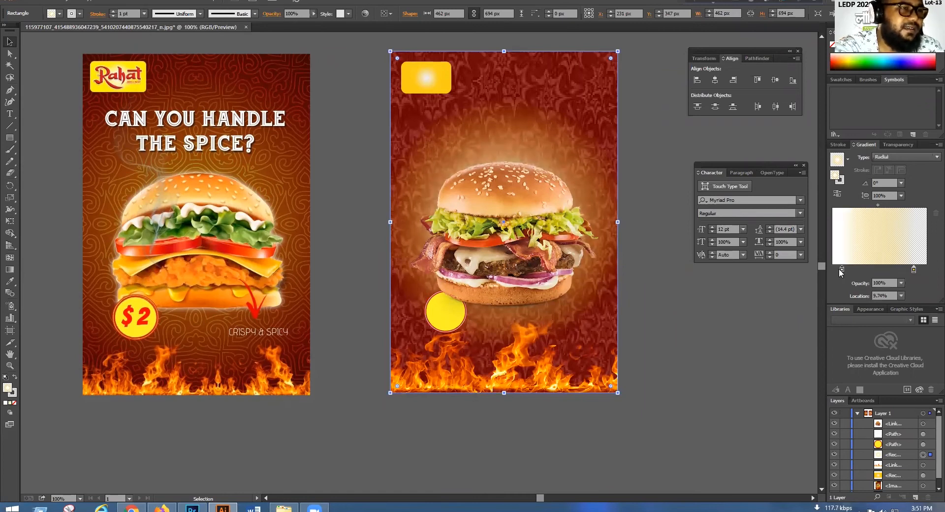
pyautogui.moveTo(840, 270); pyautogui.dragTo(836, 269)
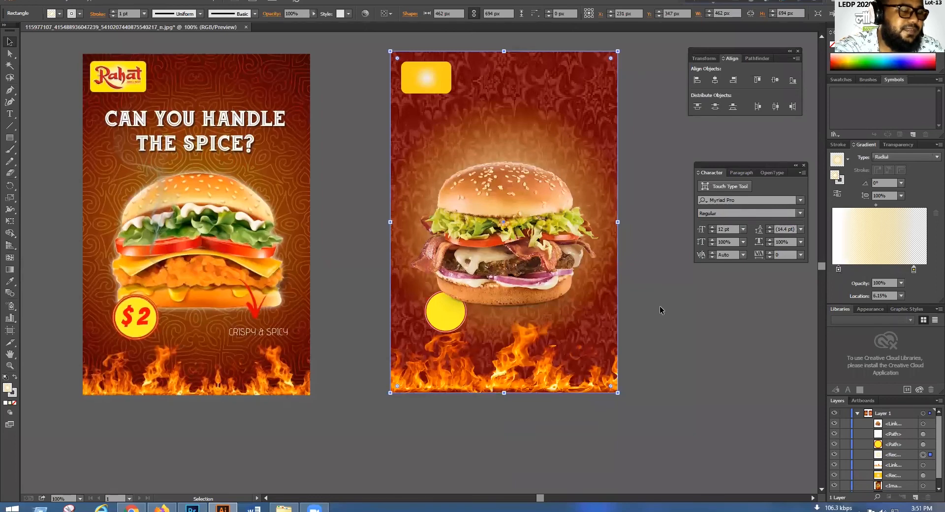
pyautogui.click(907, 267)
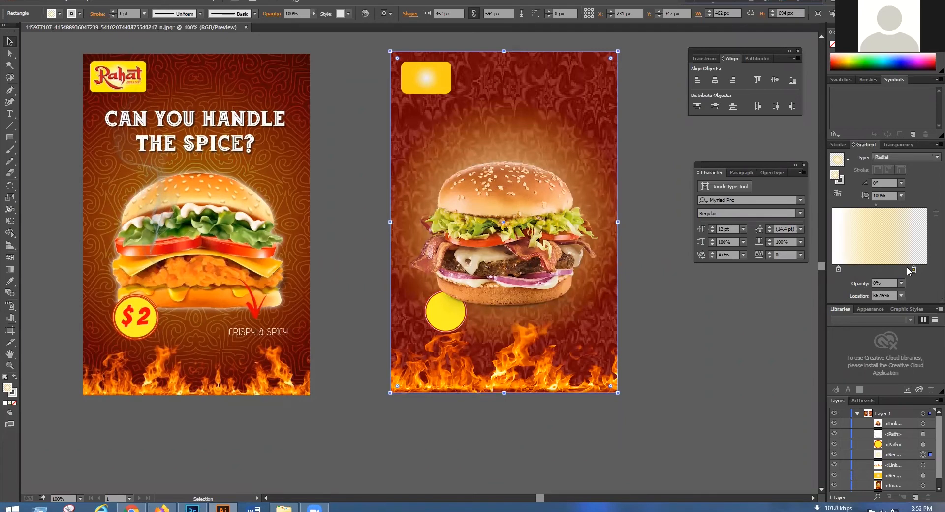
pyautogui.moveTo(907, 268); pyautogui.dragTo(902, 268)
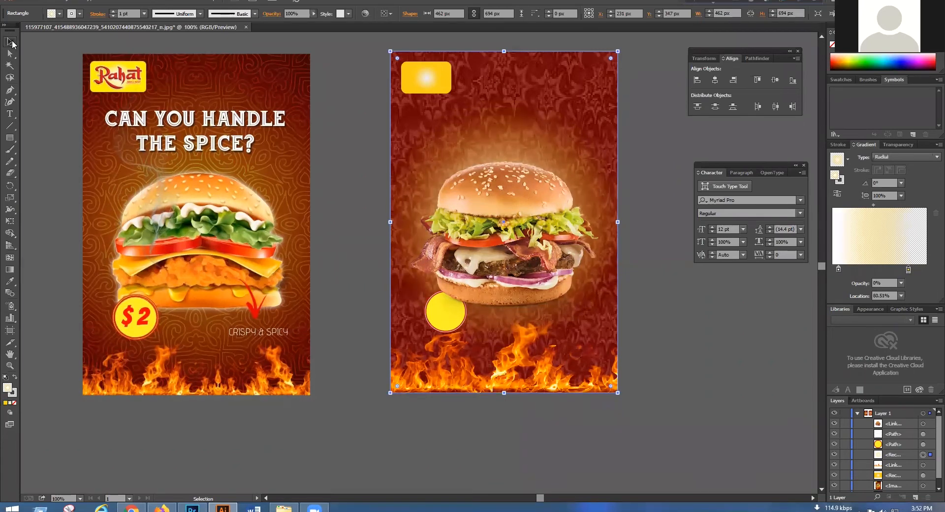
pyautogui.click(450, 352)
pyautogui.moveTo(479, 314); pyautogui.dragTo(495, 304)
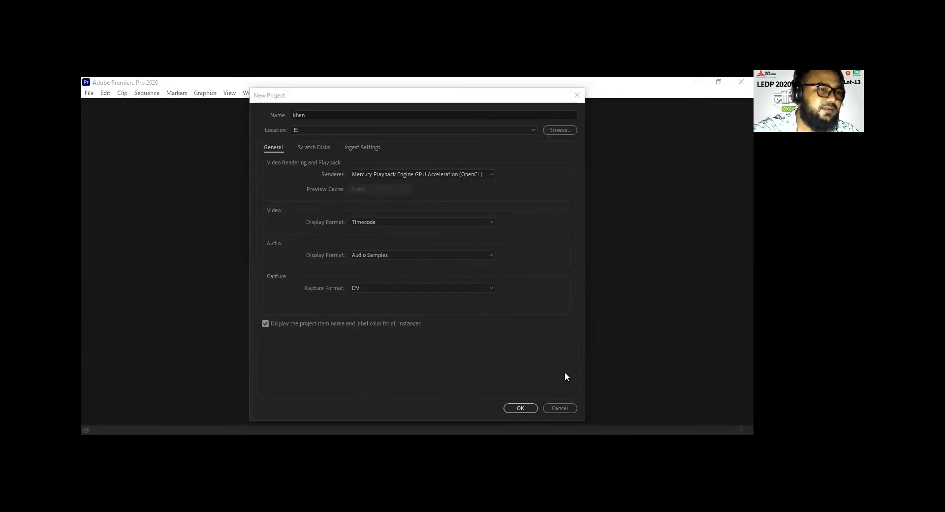
# - Switch to Adobe Premiere Pro and create the new project on drive E with the OpenCL GPU acceleration renderer
pyautogui.click(521, 407)
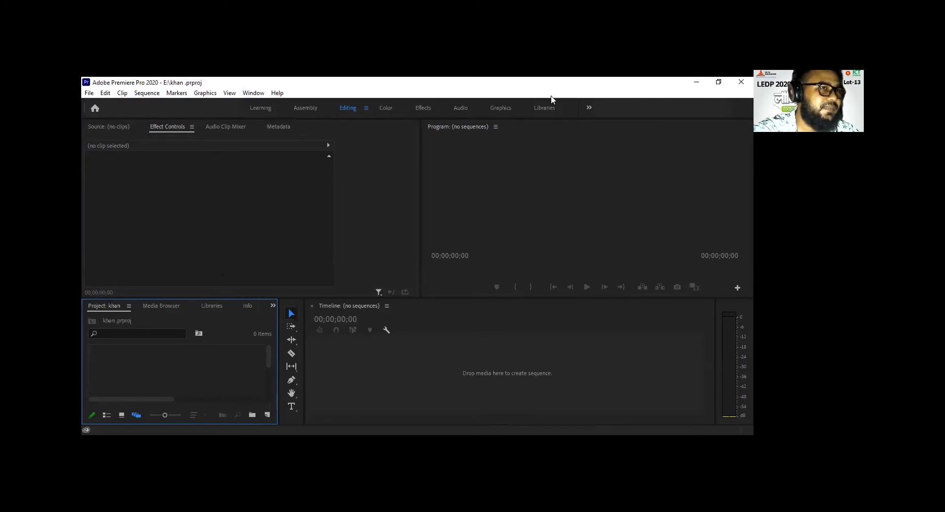
pyautogui.hotkey('ctrl', 'n')
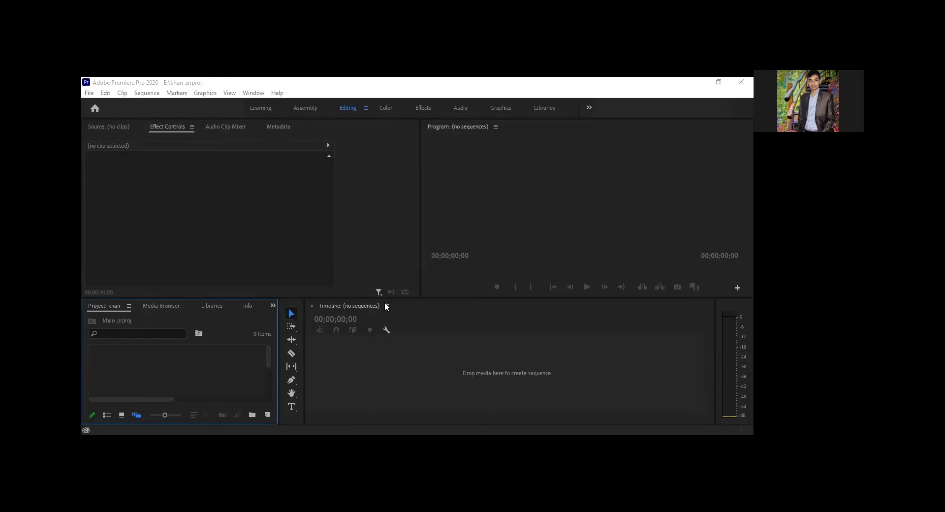
pyautogui.click(393, 287)
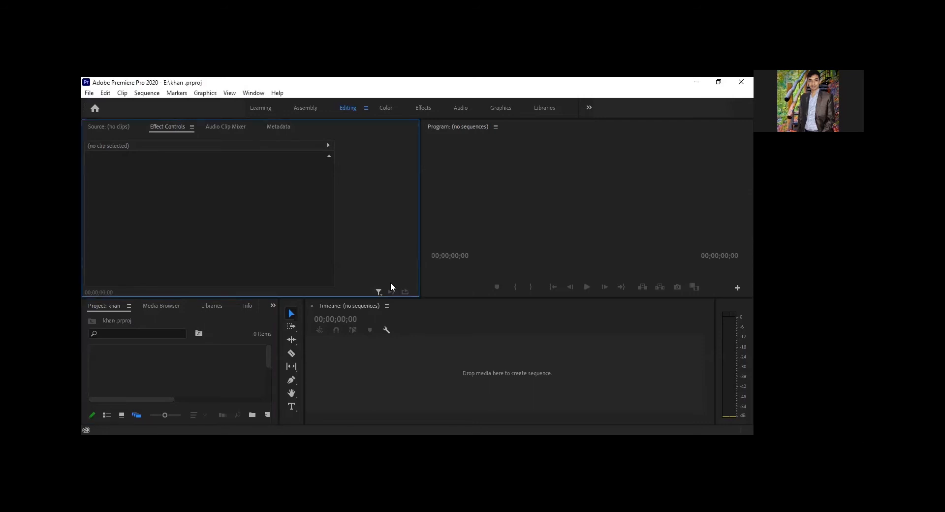
# - Start a new sequence in the project and name it a1
pyautogui.click(369, 311)
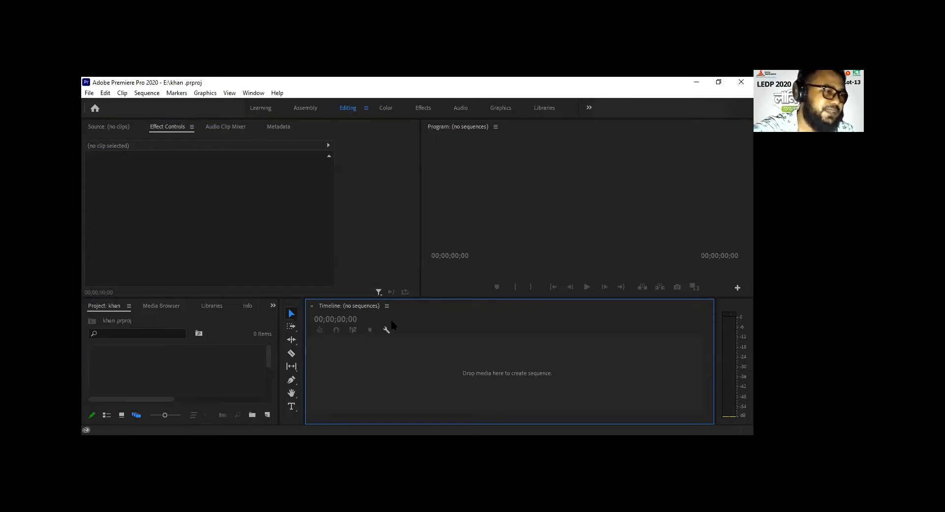
pyautogui.click(267, 415)
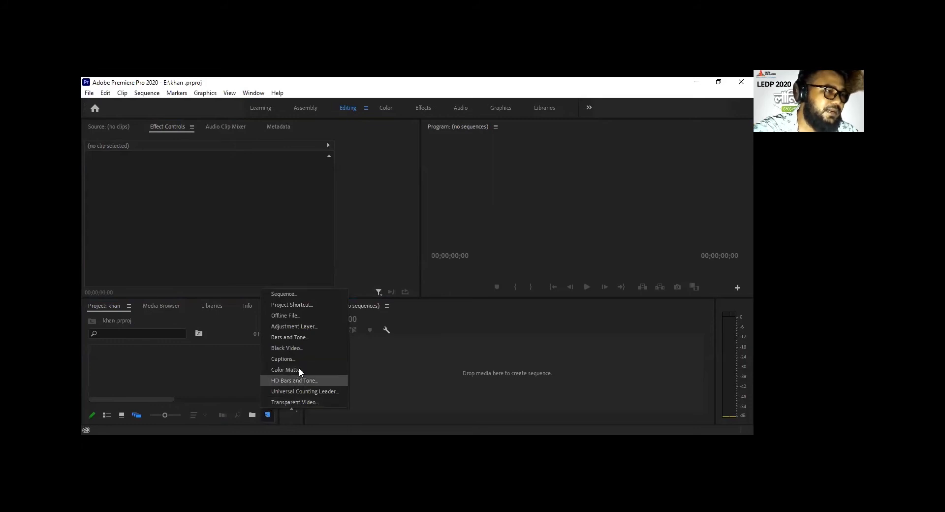
pyautogui.click(292, 294)
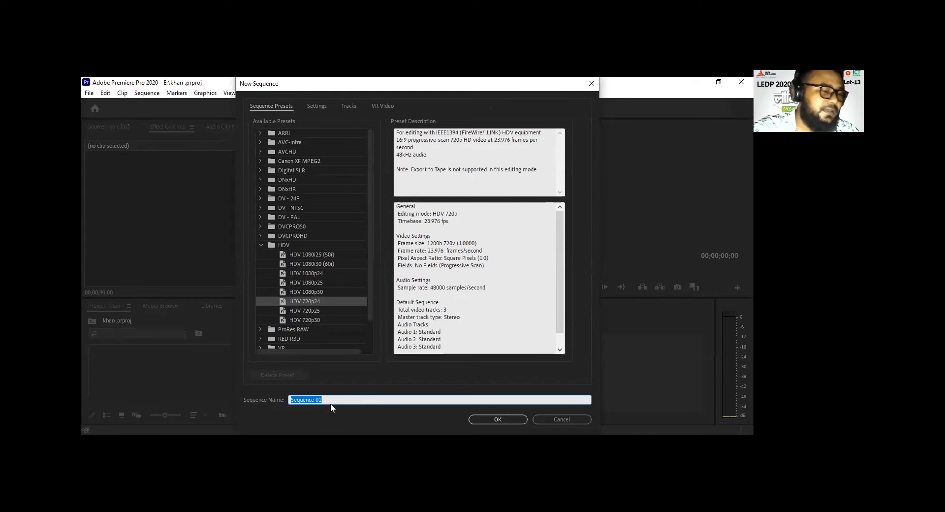
pyautogui.write('a1')
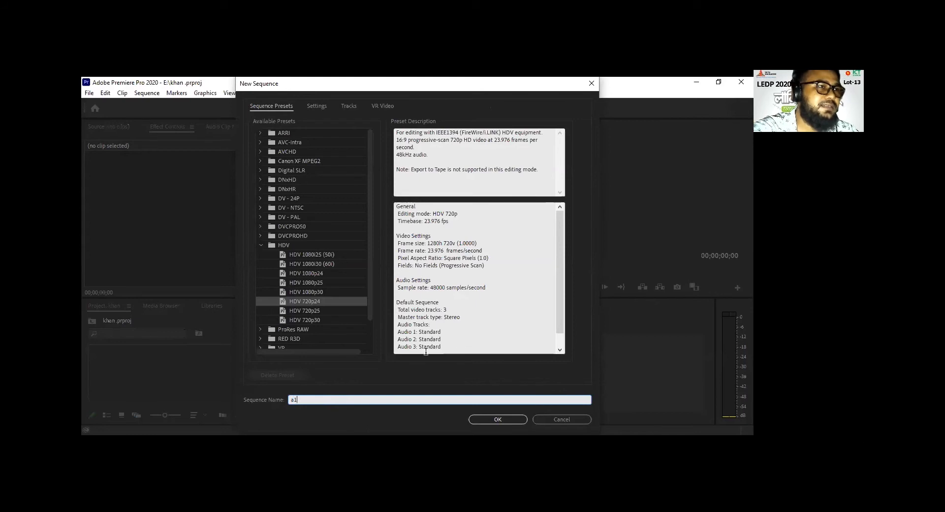
# - Choose the ARRI 1080p 24 preset for the new sequence
pyautogui.click(371, 158)
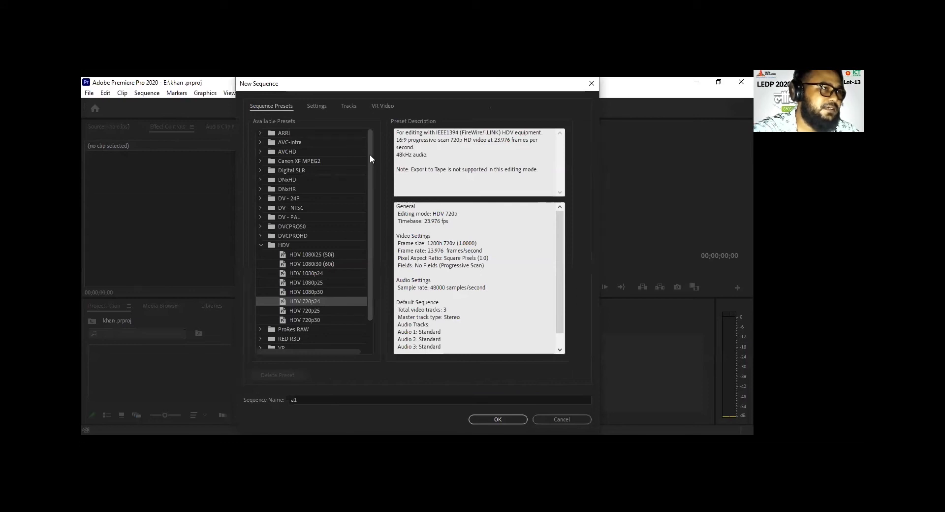
pyautogui.click(261, 134)
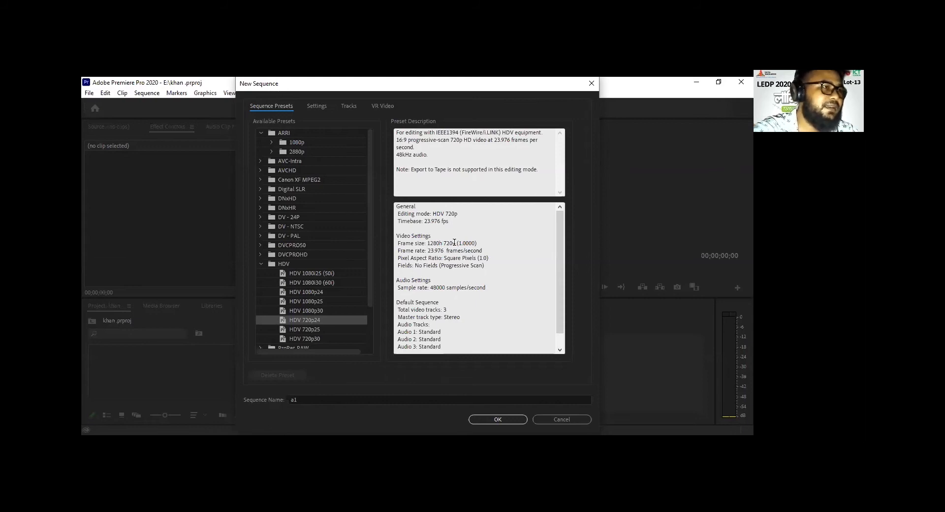
pyautogui.click(271, 143)
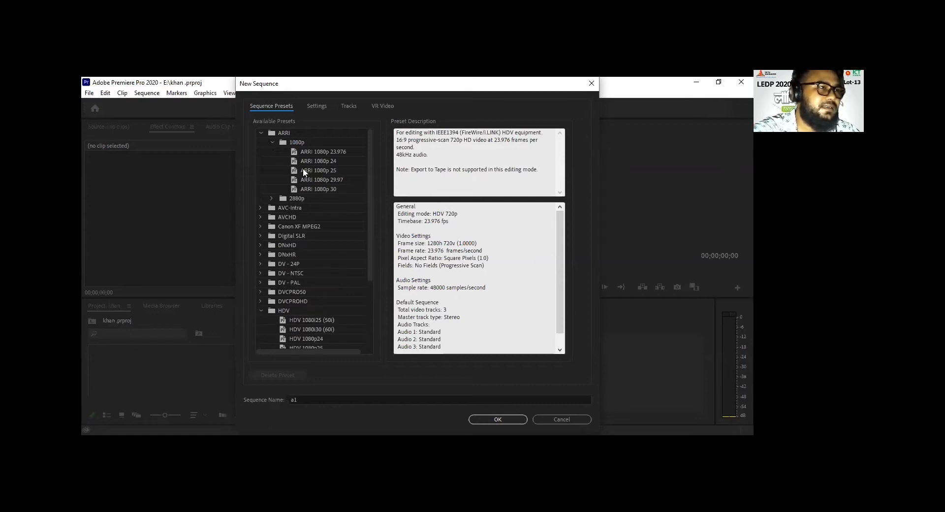
pyautogui.click(323, 161)
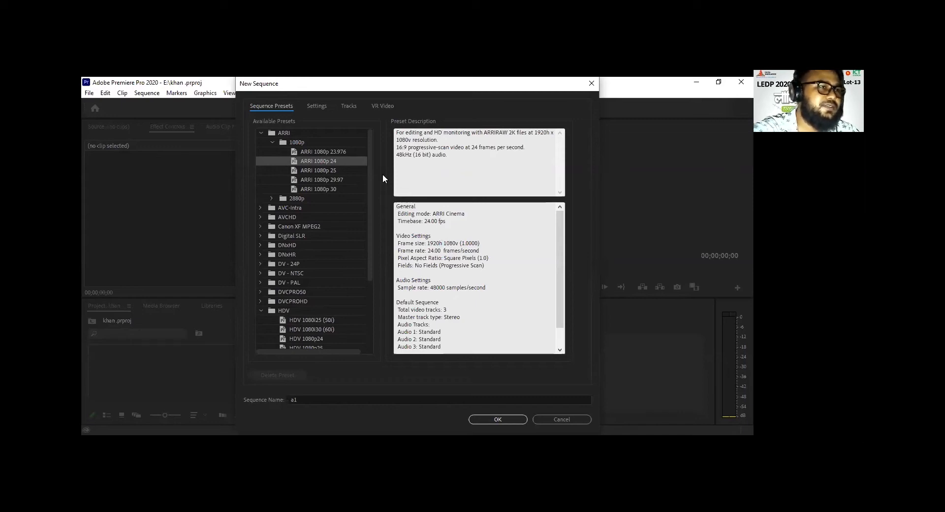
pyautogui.moveTo(367, 141); pyautogui.dragTo(369, 202)
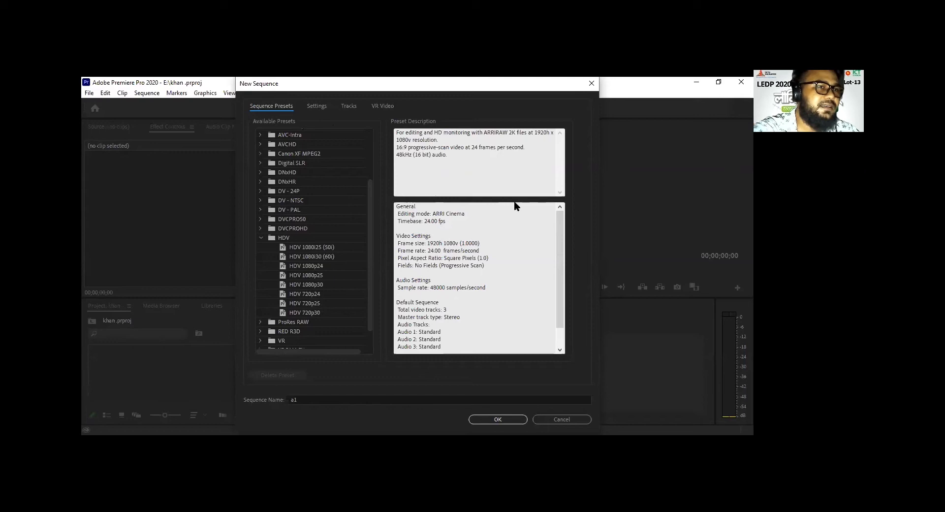
# - Review the editing modes in the sequence settings, keep ARRI Cinema, and create the sequence
pyautogui.click(315, 107)
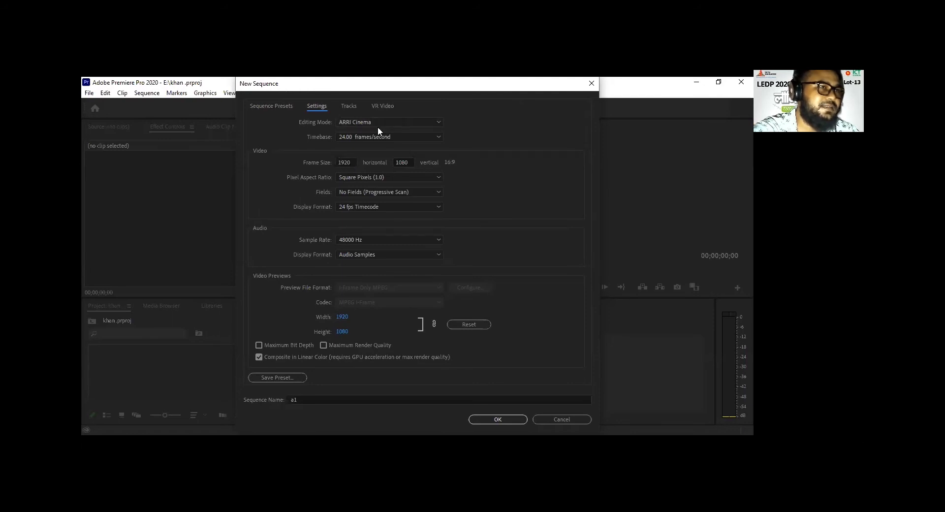
pyautogui.click(439, 122)
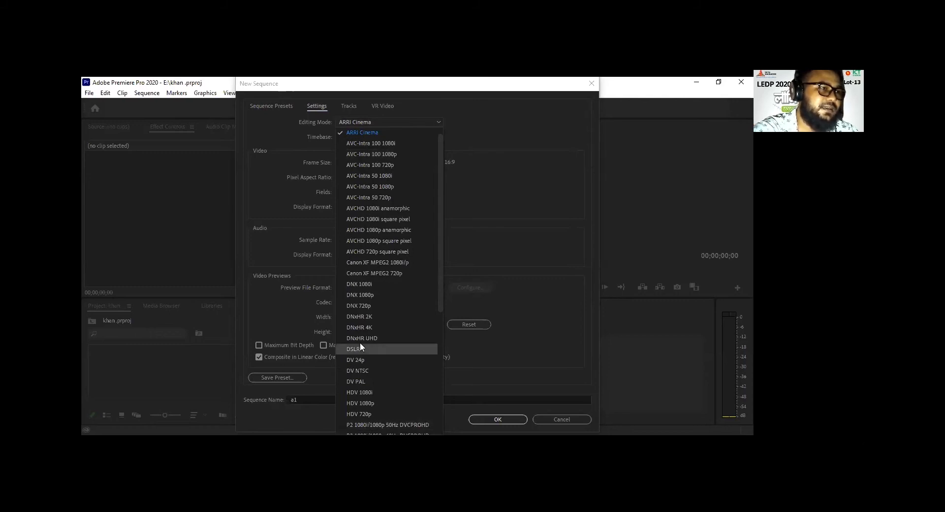
pyautogui.scroll(-7, 379, 313)
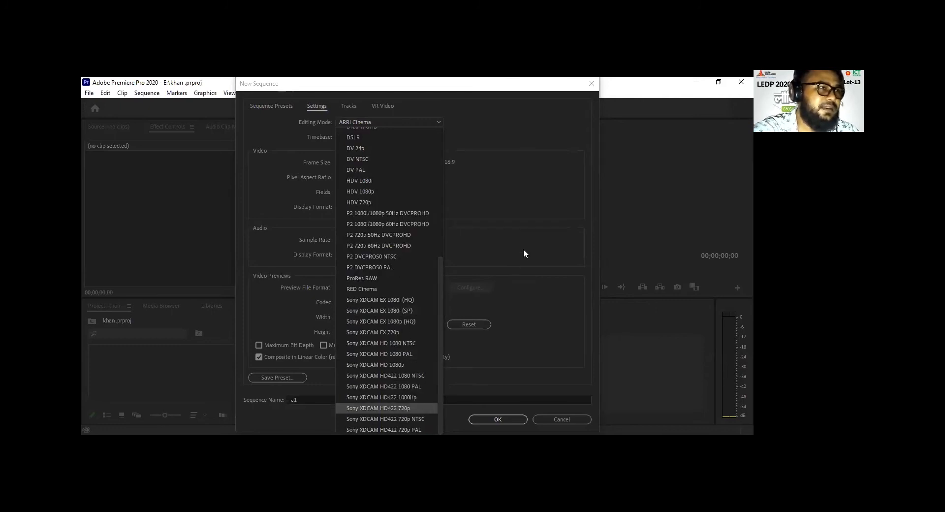
pyautogui.click(498, 193)
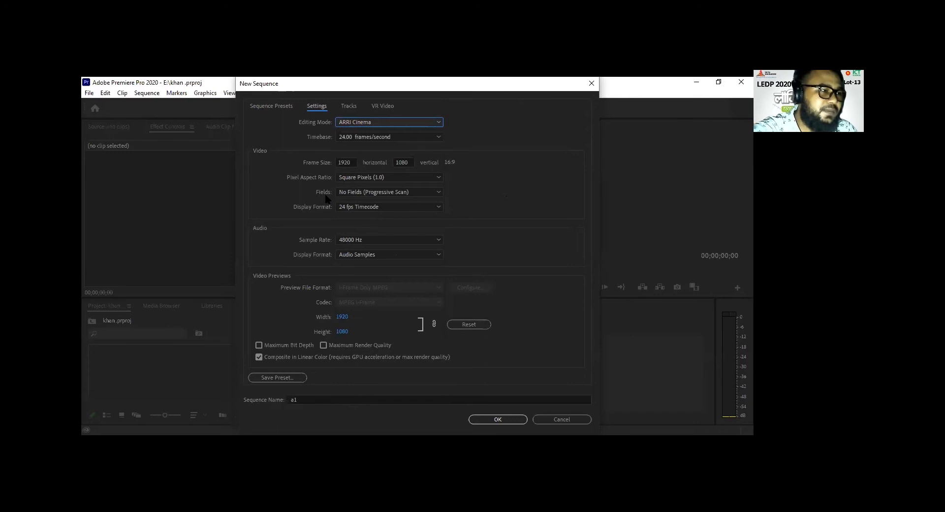
pyautogui.click(497, 420)
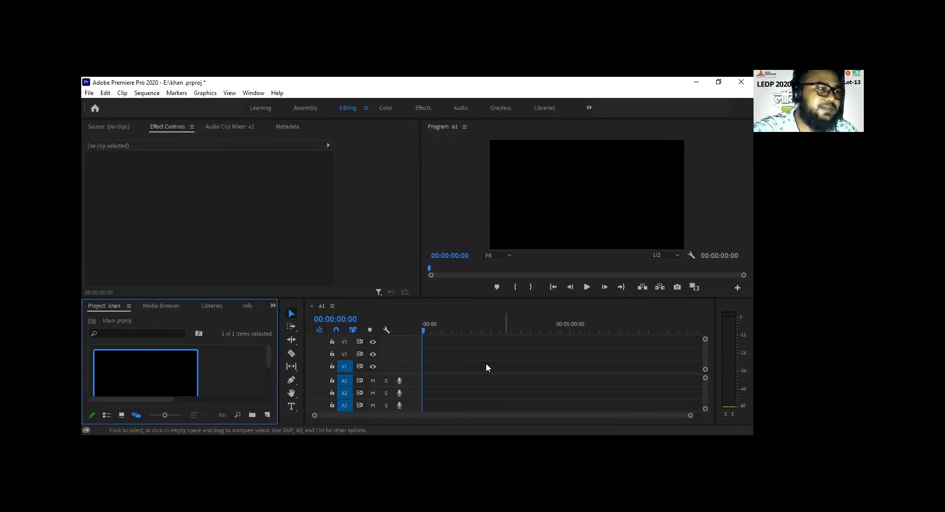
# - Import 3D v girl and phone.jpg, 4.jpg, the 7-tips-for-best-hair image and background remove 1.jpg from the jpeg folder on drive E
pyautogui.click(214, 372)
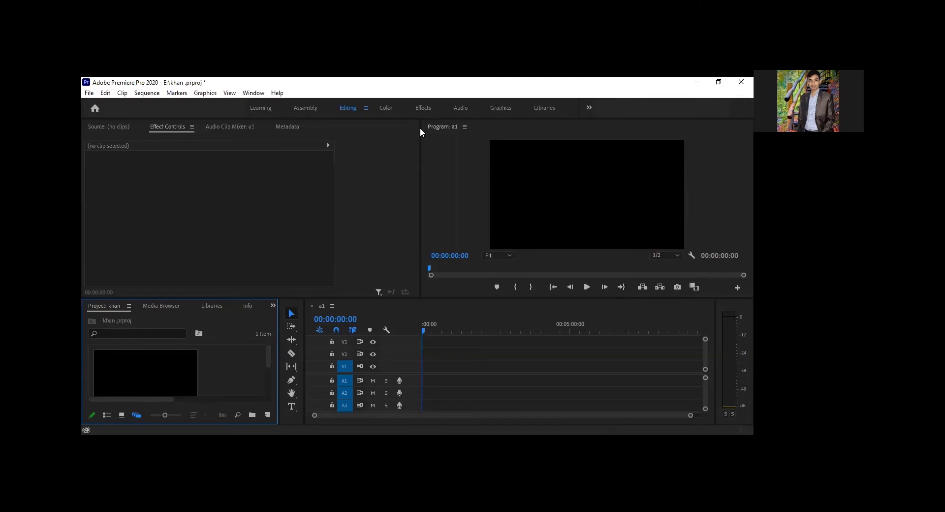
pyautogui.rightClick(234, 369)
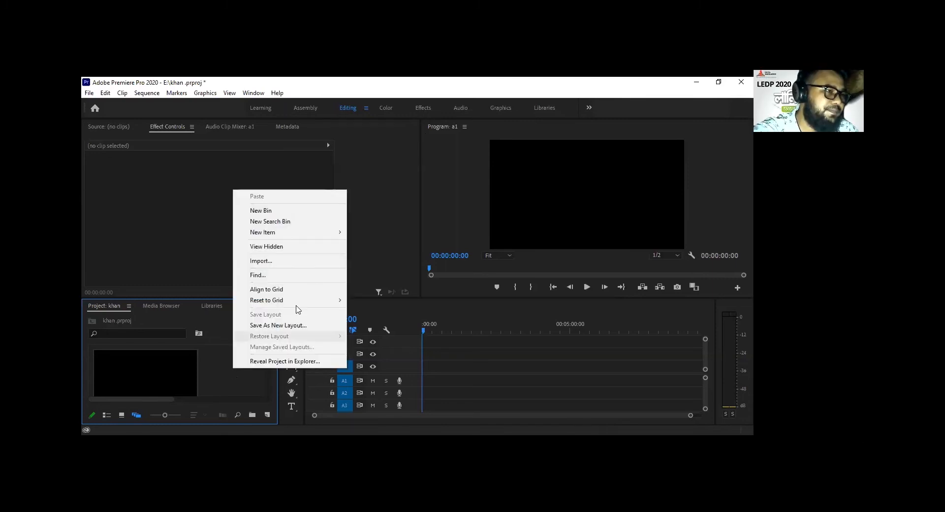
pyautogui.click(309, 261)
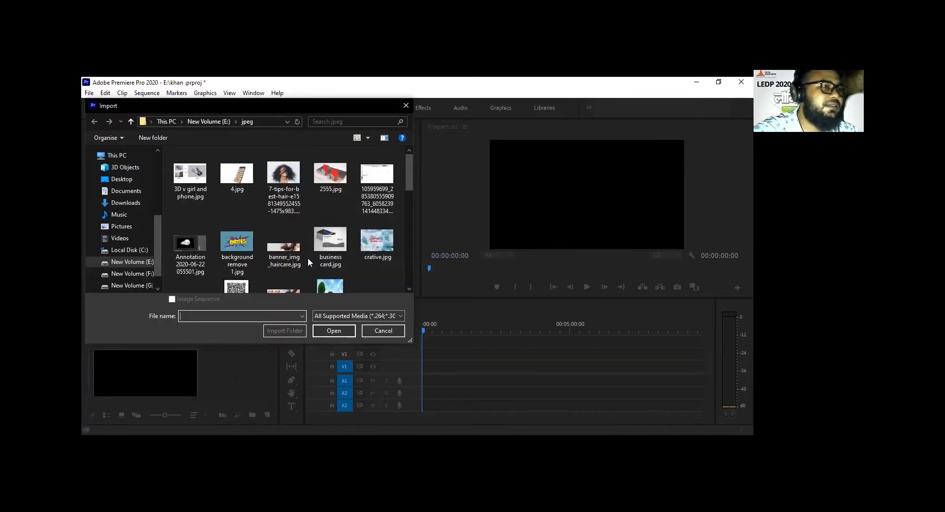
pyautogui.click(299, 199)
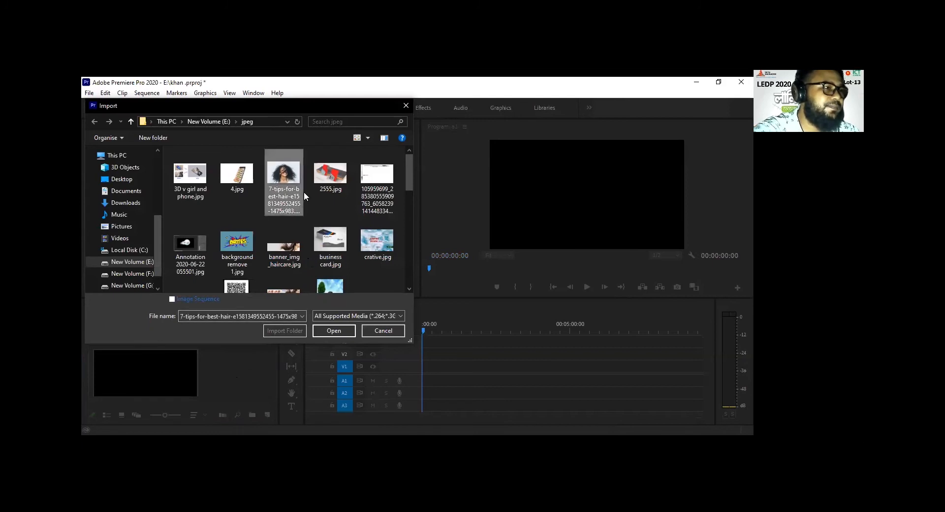
pyautogui.keyDown('ctrl'); pyautogui.click(238, 187); pyautogui.keyUp('ctrl')
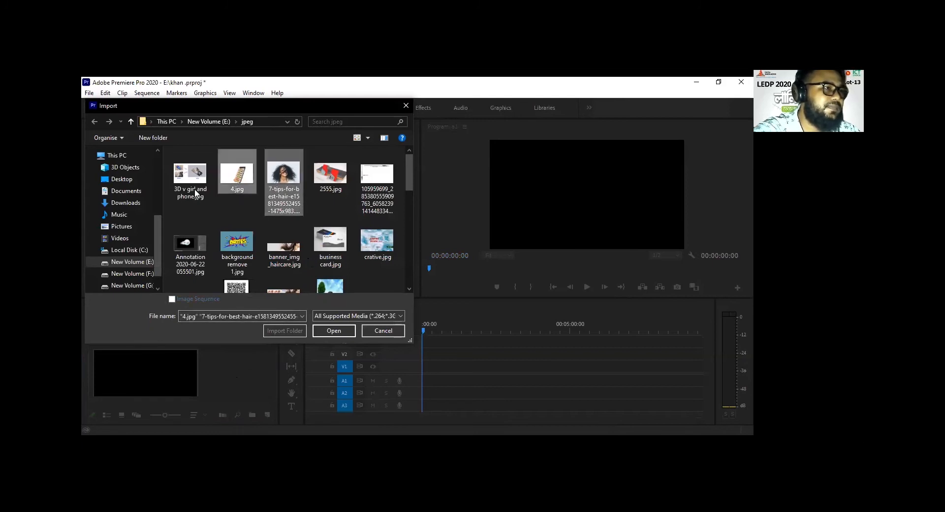
pyautogui.keyDown('ctrl'); pyautogui.click(186, 190); pyautogui.keyUp('ctrl')
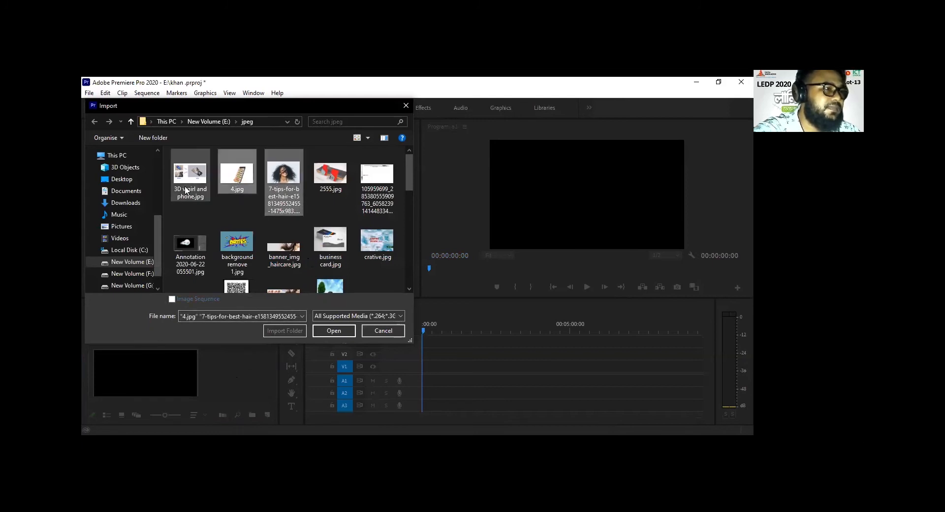
pyautogui.keyDown('ctrl'); pyautogui.click(236, 256); pyautogui.keyUp('ctrl')
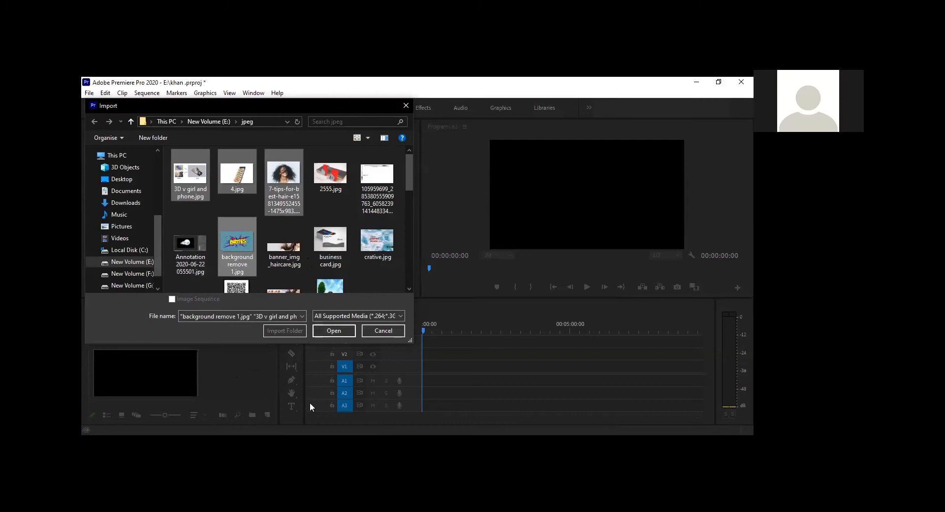
pyautogui.click(333, 331)
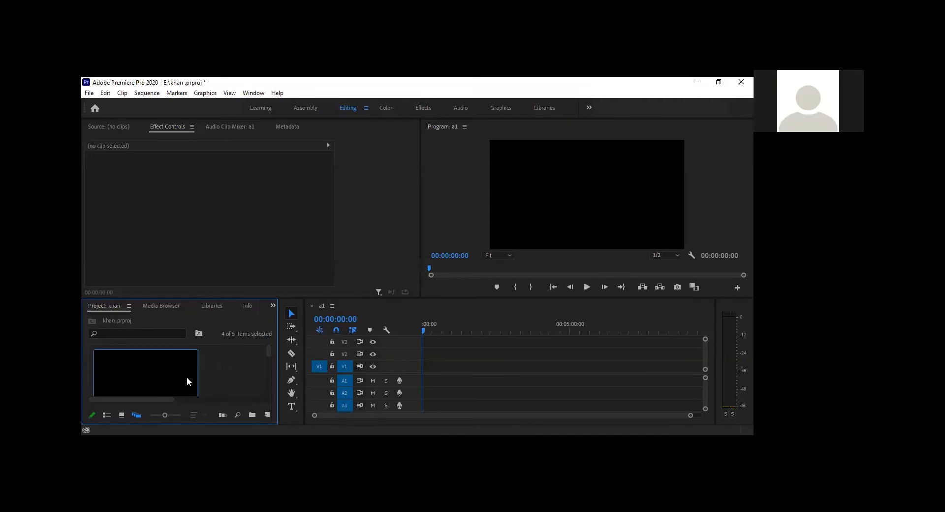
# - Make the project panel taller and show its items as a list
pyautogui.click(125, 414)
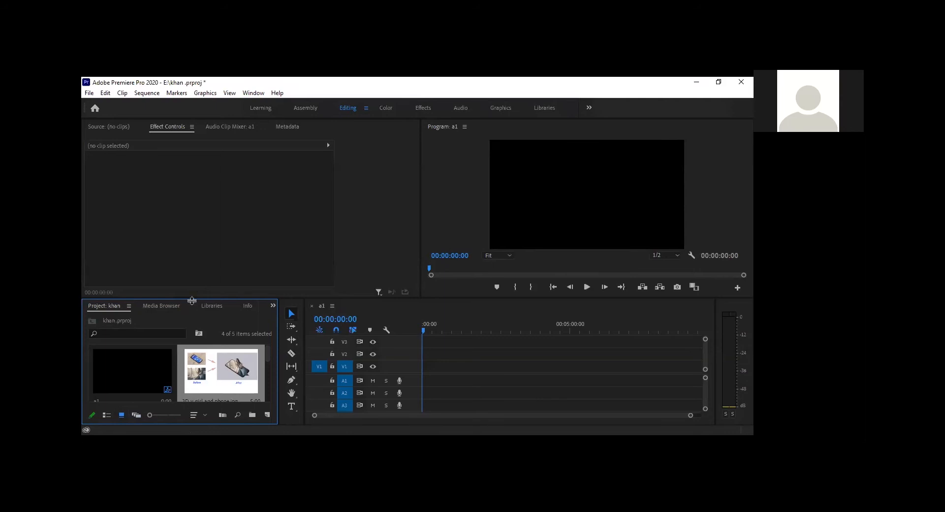
pyautogui.moveTo(179, 300); pyautogui.dragTo(184, 280)
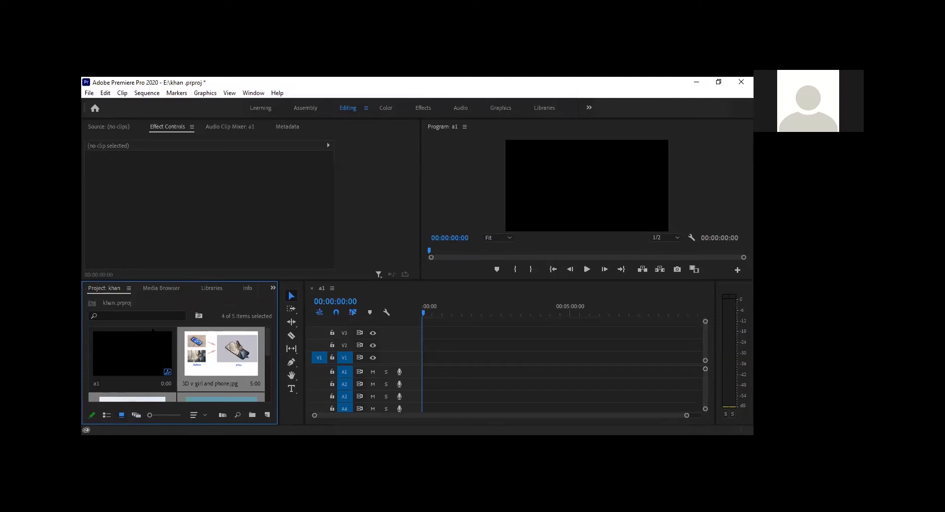
pyautogui.click(105, 415)
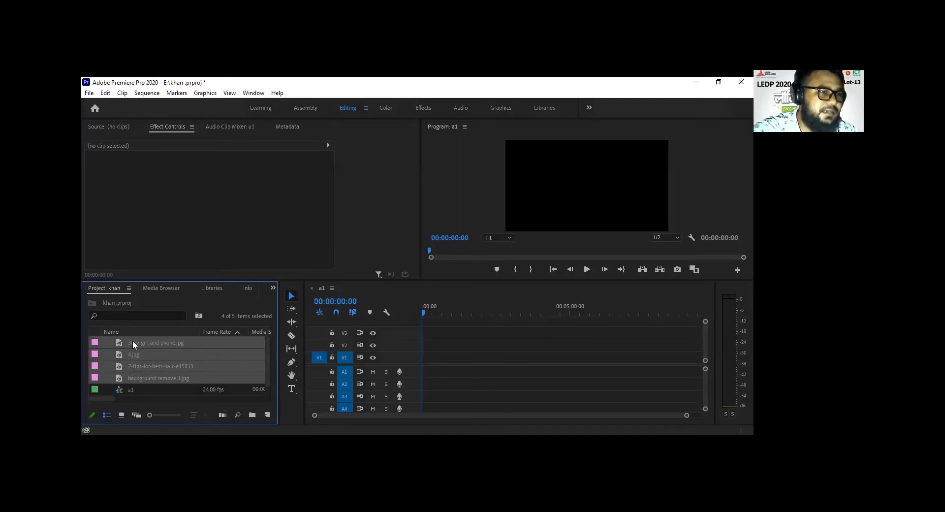
# - Place the four imported images together on video track V1, starting at about 15 seconds
pyautogui.moveTo(223, 341); pyautogui.dragTo(441, 358)
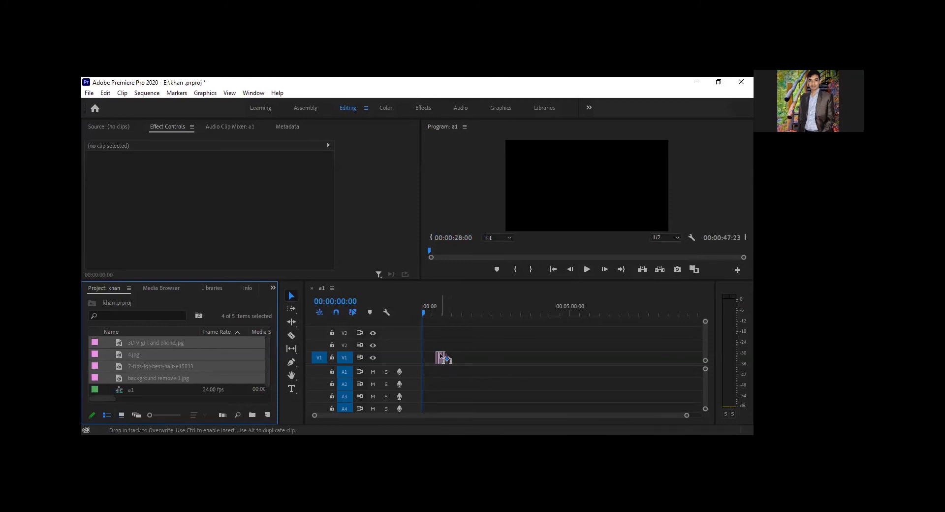
pyautogui.moveTo(441, 358); pyautogui.dragTo(436, 358)
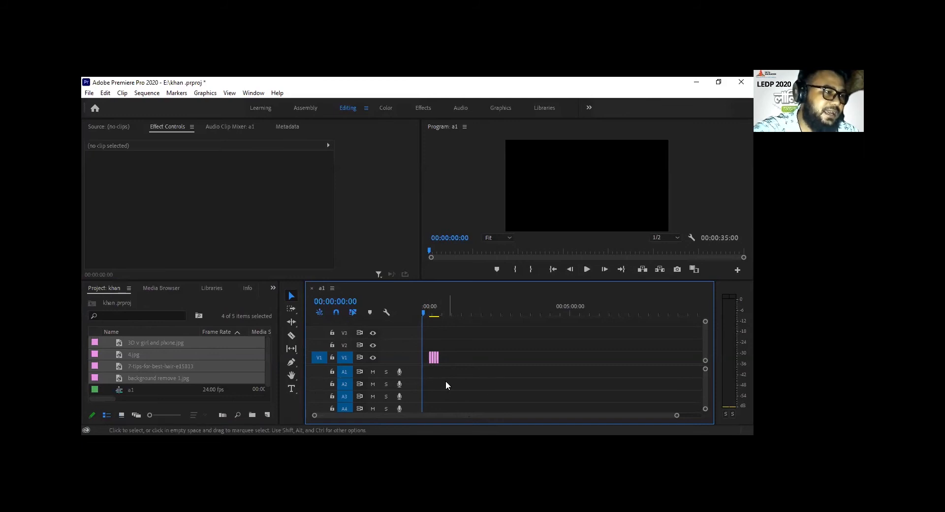
# - Try to add the 7-tips-for-best-hair image to the sequence again, over the audio tracks and on video track V2
pyautogui.click(167, 389)
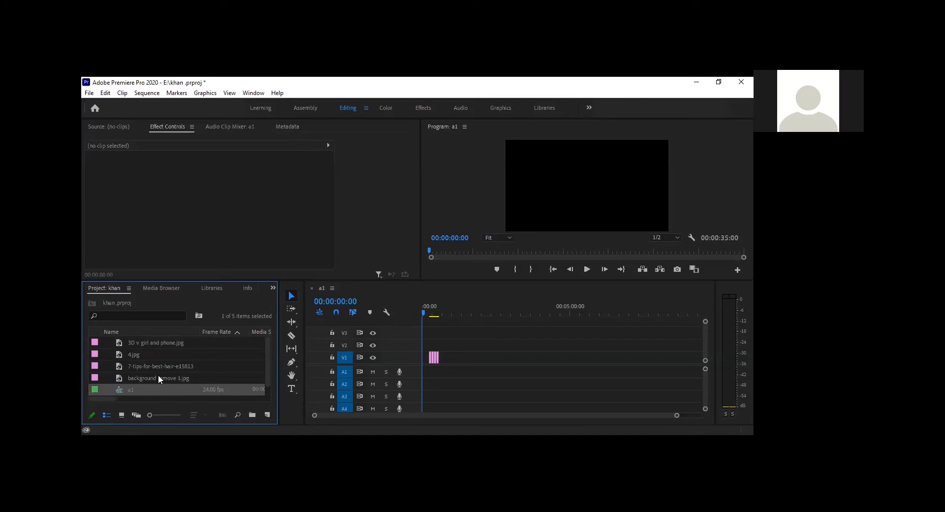
pyautogui.click(149, 365)
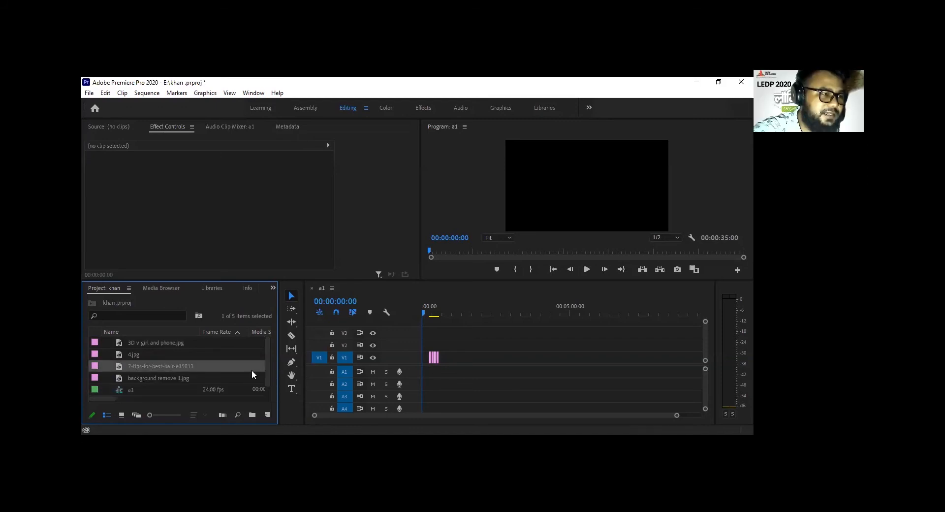
pyautogui.moveTo(252, 371); pyautogui.dragTo(438, 375)
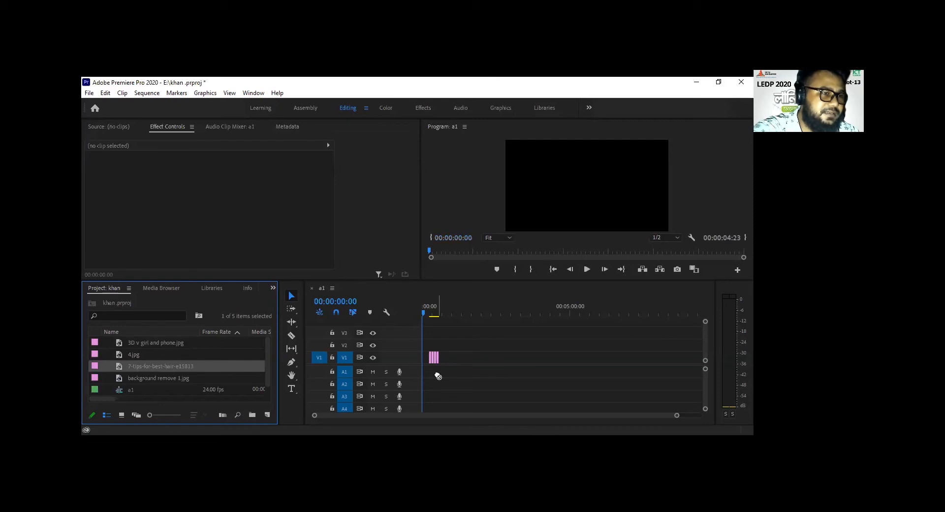
pyautogui.moveTo(437, 375); pyautogui.dragTo(438, 379)
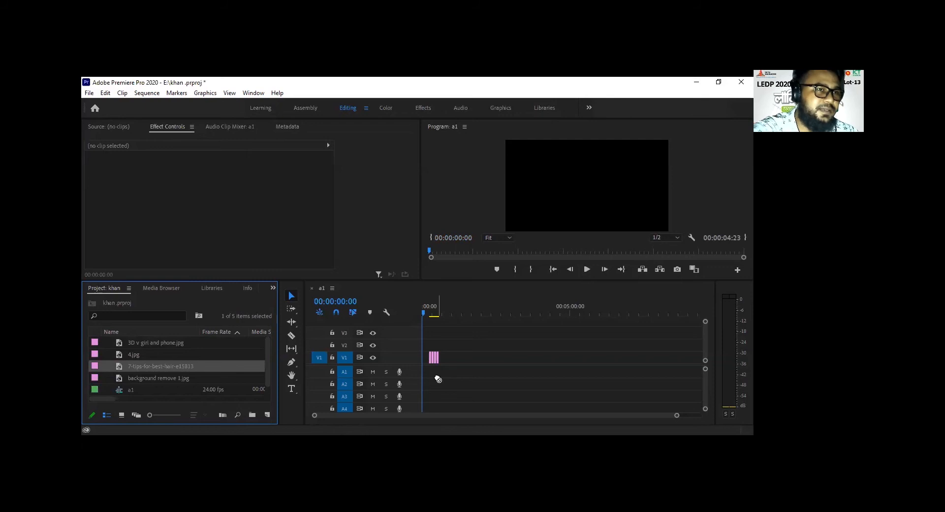
pyautogui.moveTo(438, 379); pyautogui.dragTo(453, 348)
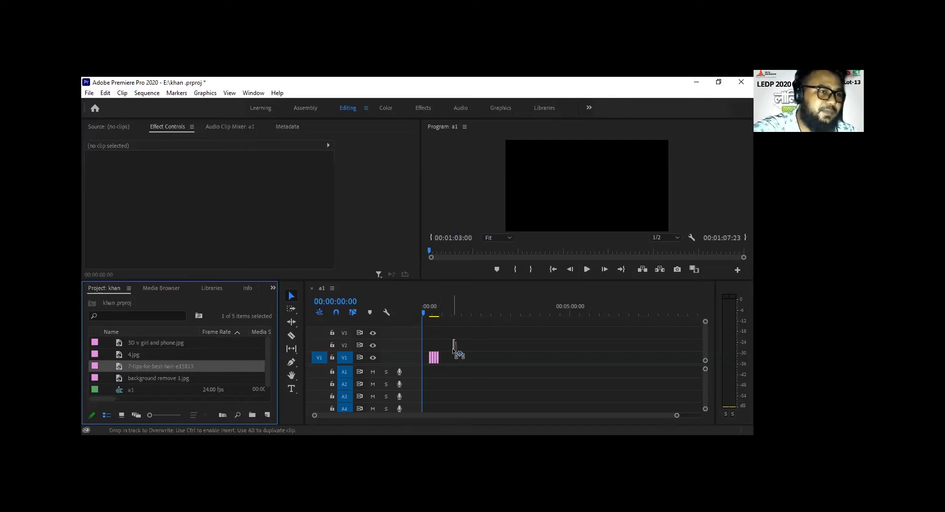
pyautogui.moveTo(453, 348); pyautogui.dragTo(455, 345)
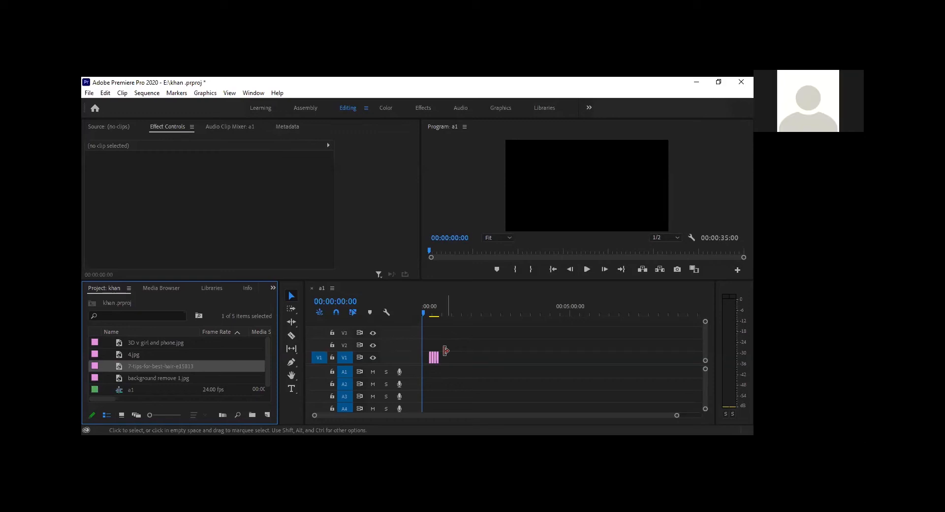
# - Zoom the timeline in on the four image clips on track V1
pyautogui.click(678, 418)
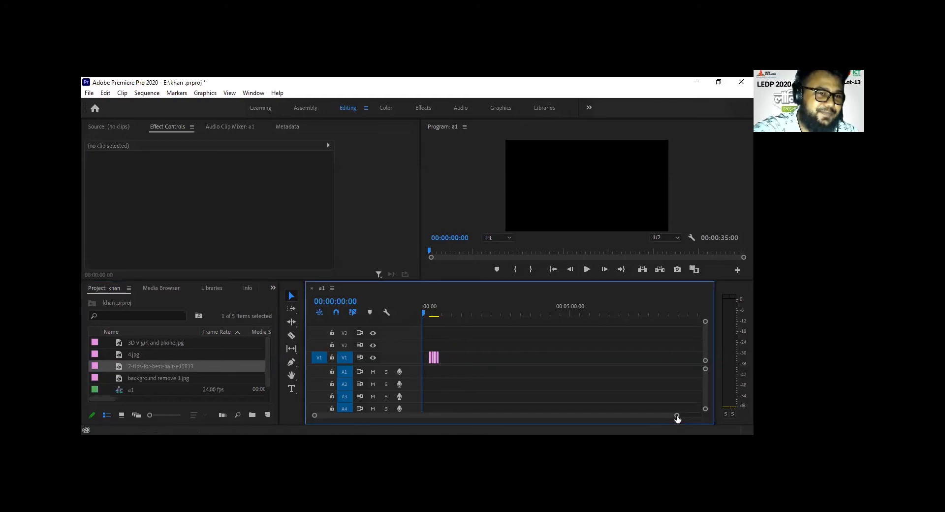
pyautogui.moveTo(677, 418); pyautogui.dragTo(555, 419)
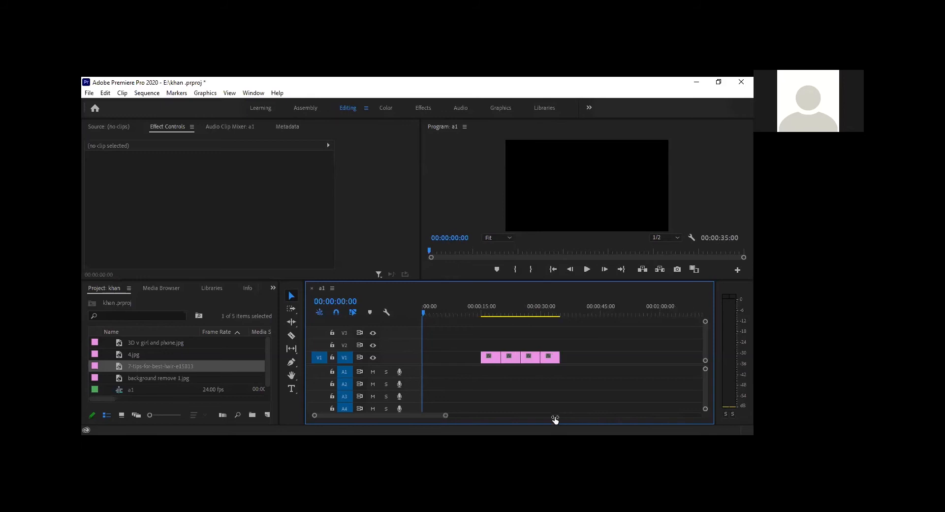
# - Try to delete the empty gap before the four image clips on video track V1
pyautogui.click(468, 363)
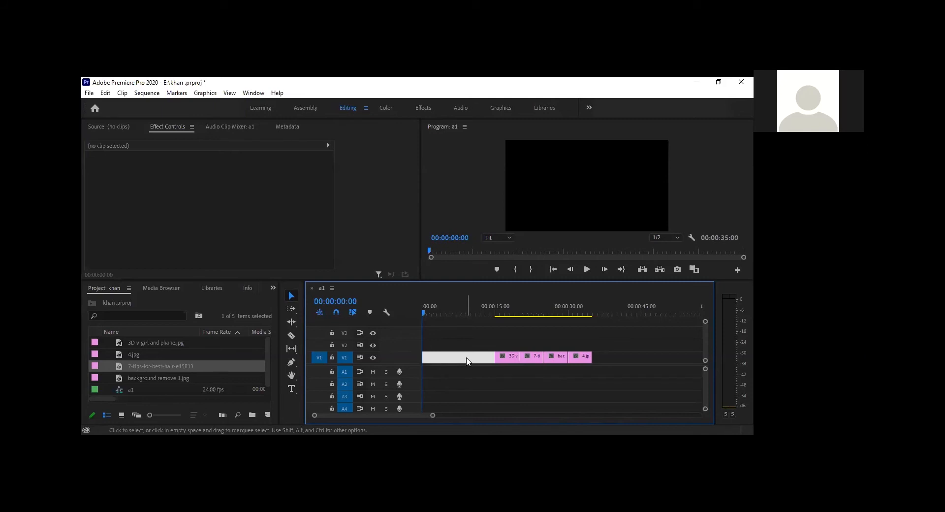
pyautogui.press('Delete')
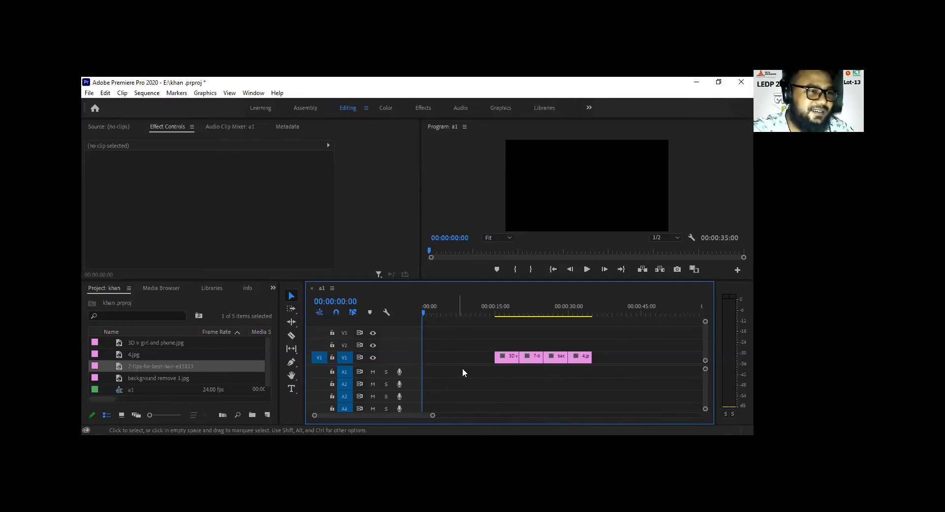
pyautogui.click(436, 355)
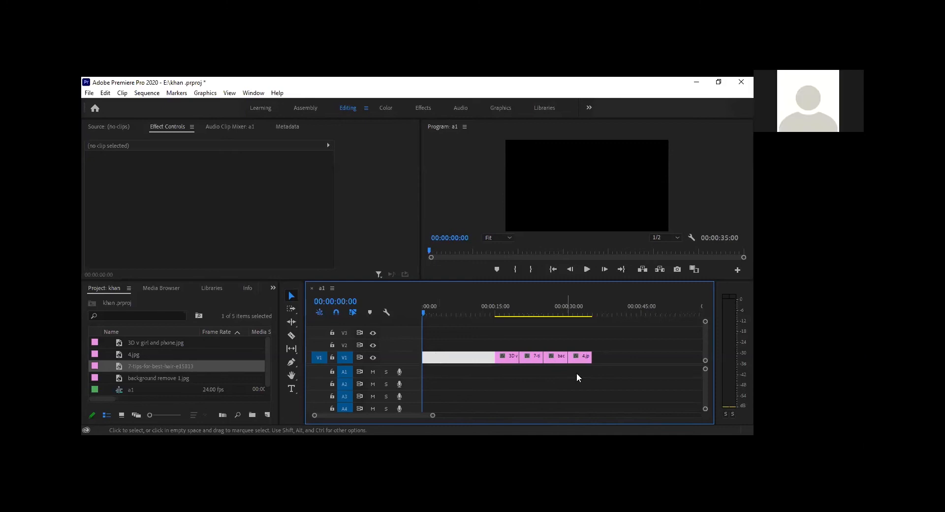
# - Move the four image clips together to the very start of video track V1
pyautogui.moveTo(503, 355); pyautogui.dragTo(510, 362)
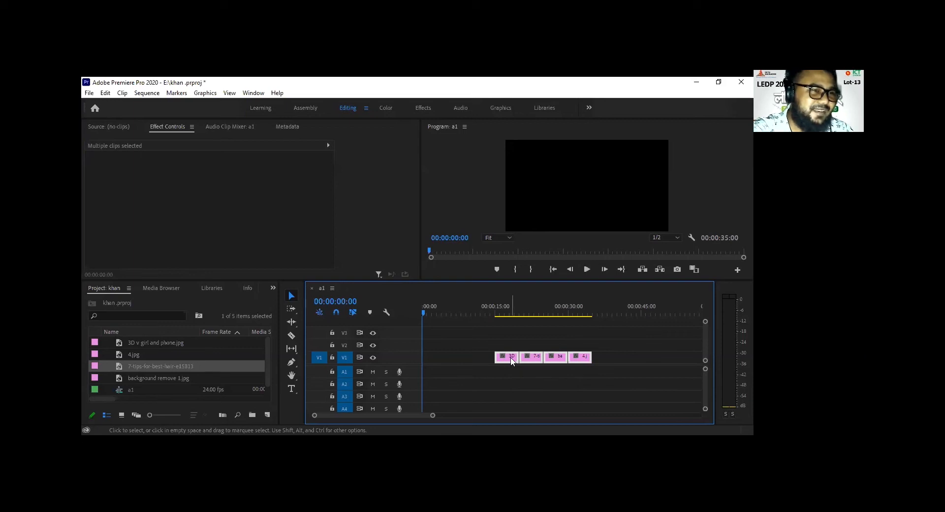
pyautogui.moveTo(511, 361); pyautogui.dragTo(424, 363)
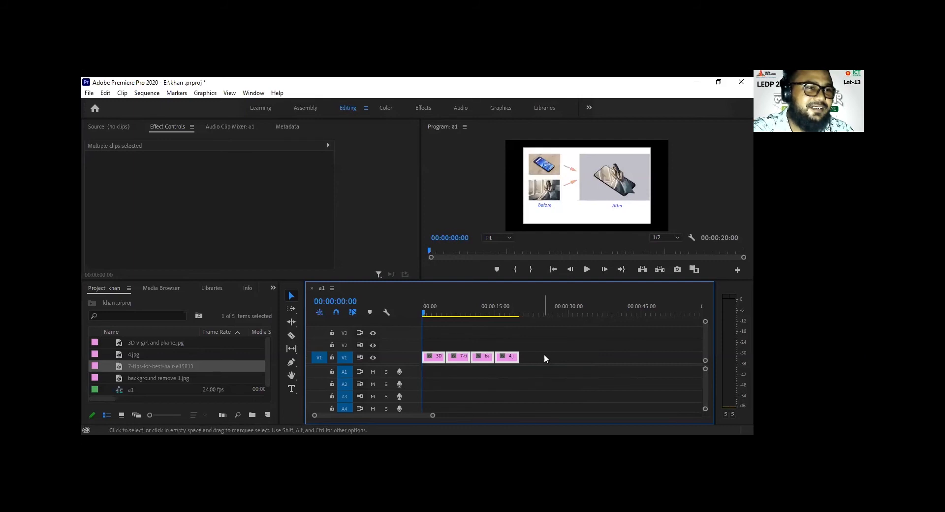
pyautogui.click(416, 408)
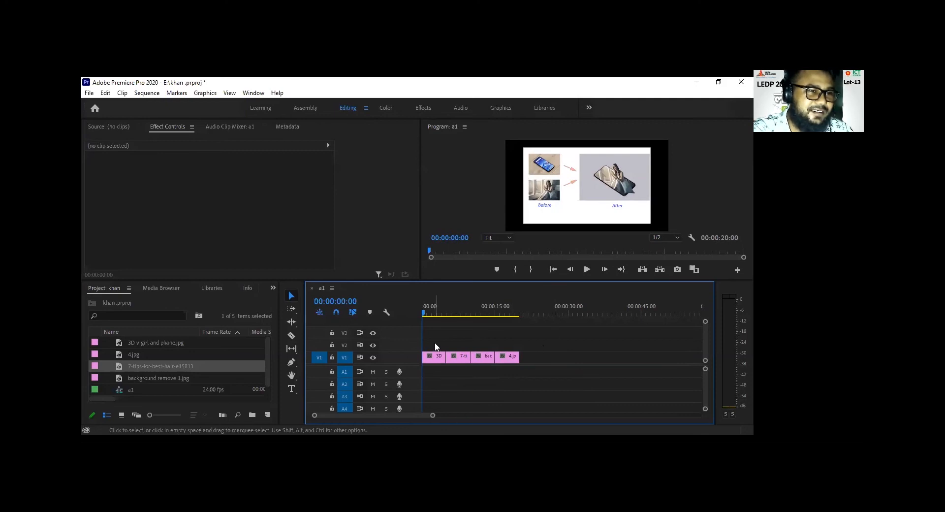
pyautogui.moveTo(435, 347); pyautogui.dragTo(525, 359)
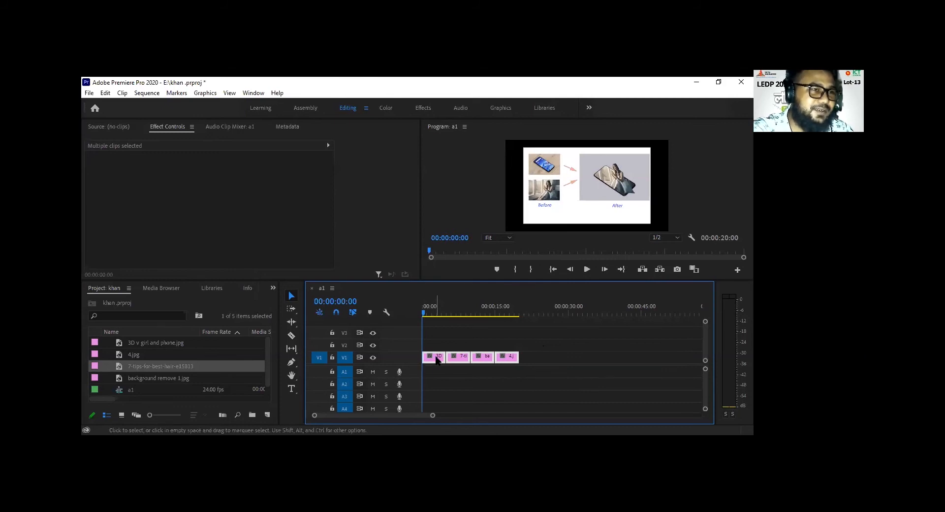
pyautogui.moveTo(436, 360)
pyautogui.mouseDown()
pyautogui.moveTo(457, 360)
pyautogui.moveTo(423, 355)
pyautogui.mouseUp()
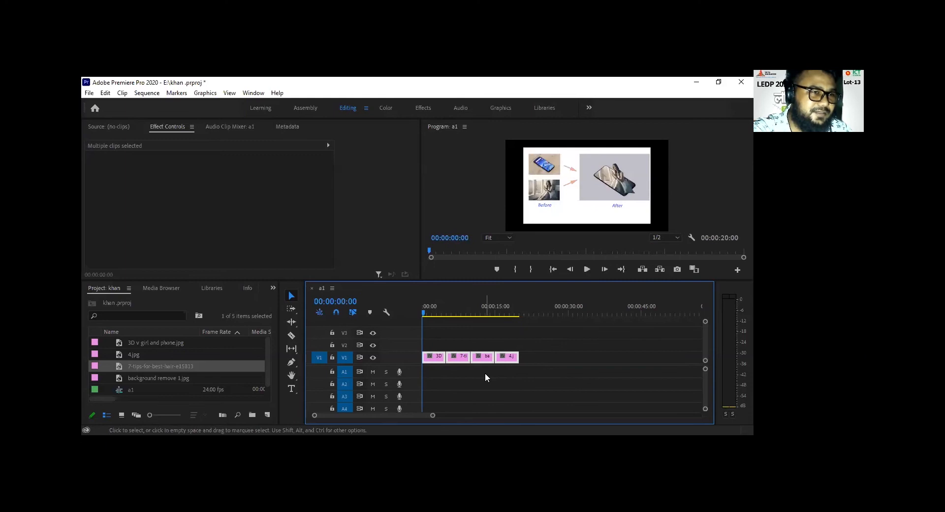
pyautogui.click(535, 357)
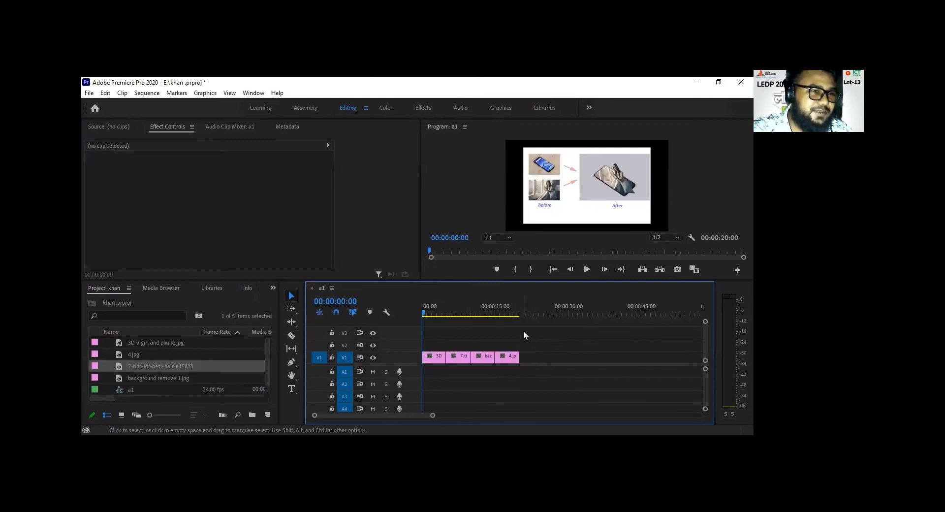
# - Move the 4.jpg clip away from the others on V1 and back over the end of the preceding clip, so it ends at 00:00:18:09
pyautogui.click(507, 359)
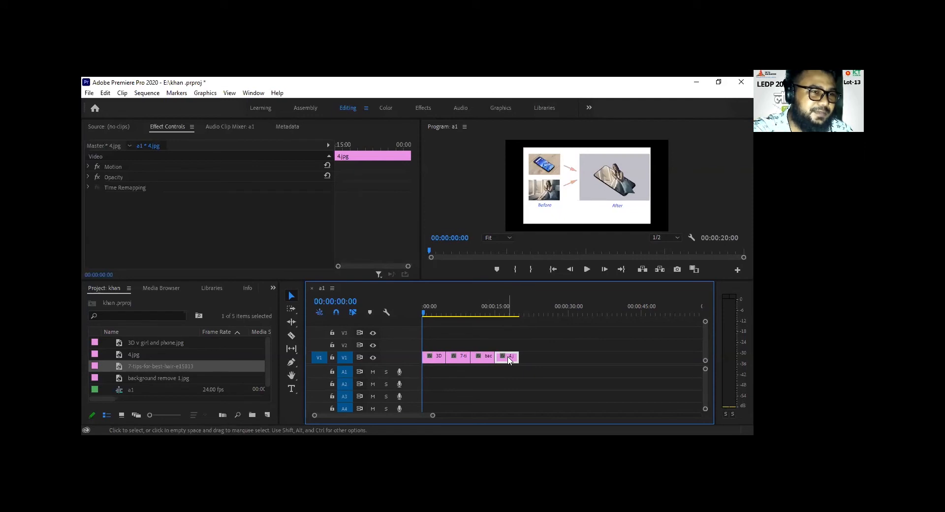
pyautogui.moveTo(510, 360); pyautogui.dragTo(562, 405)
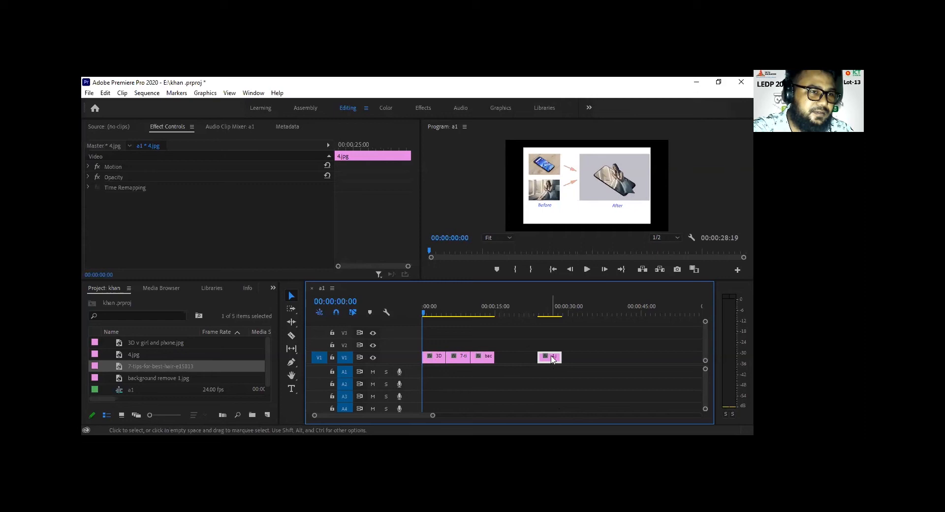
pyautogui.moveTo(540, 358); pyautogui.dragTo(517, 357)
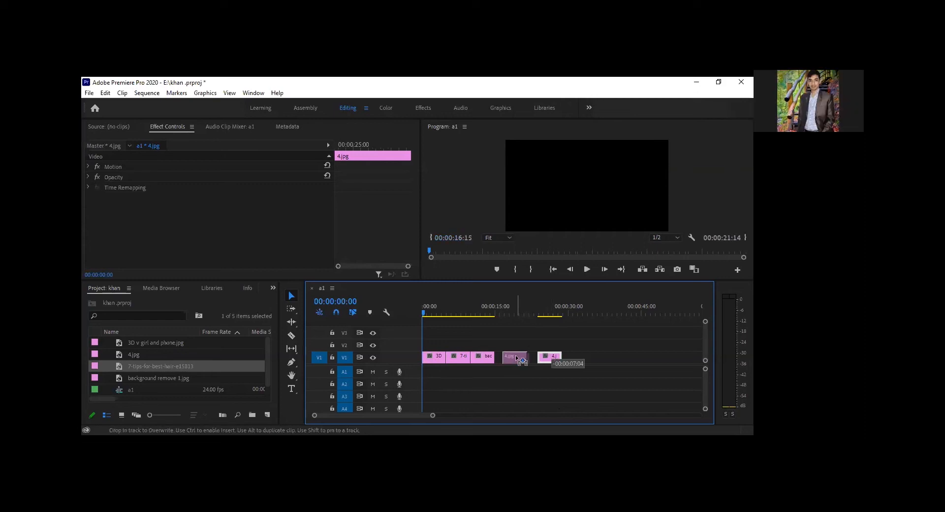
pyautogui.moveTo(516, 355); pyautogui.dragTo(506, 362)
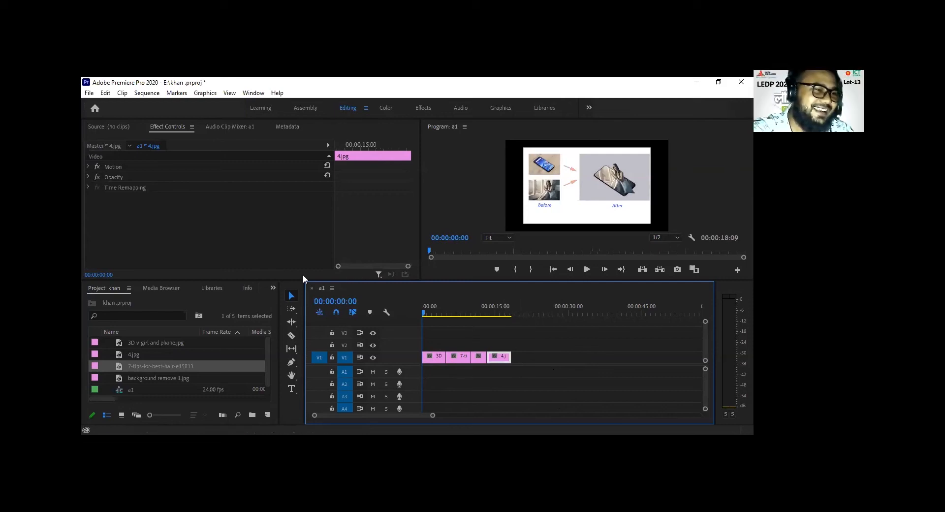
# - Select the 3D v girl and phone.jpg clip on V1 and show its effect controls
pyautogui.click(441, 370)
pyautogui.click(441, 364)
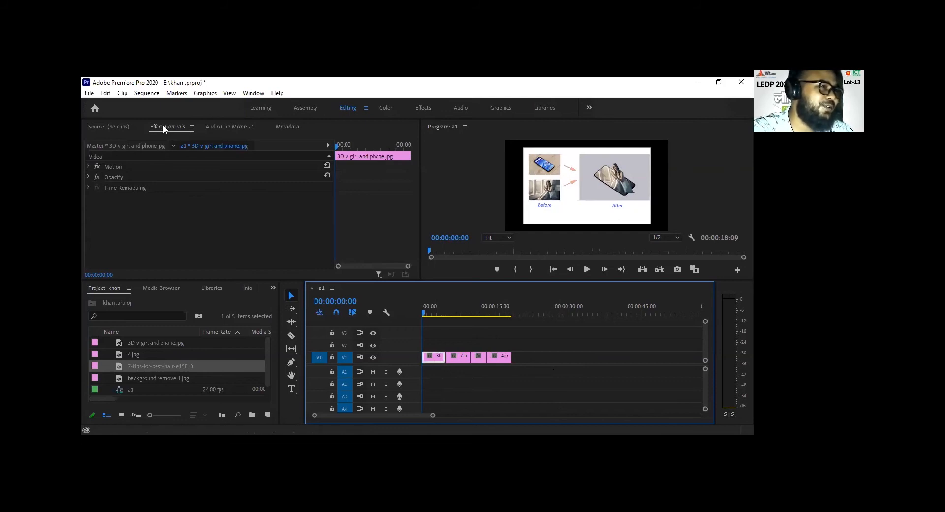
pyautogui.click(110, 126)
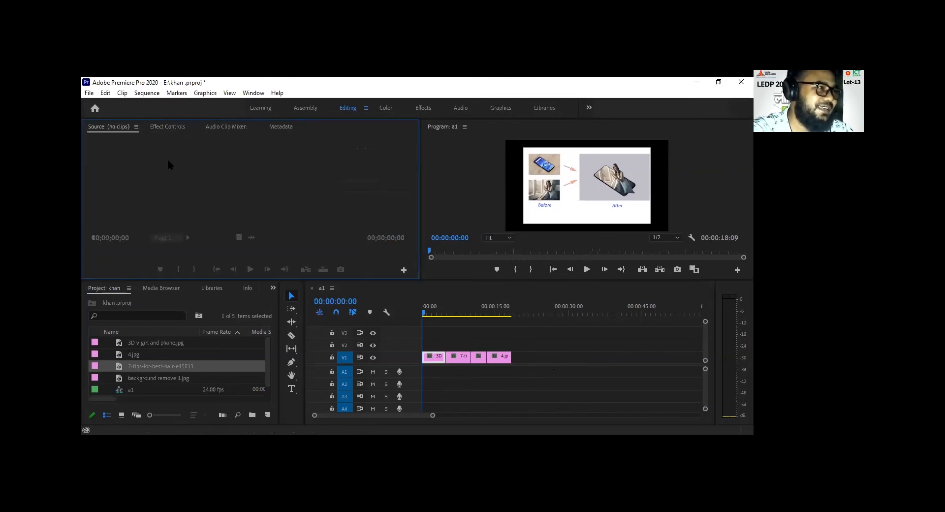
pyautogui.click(167, 127)
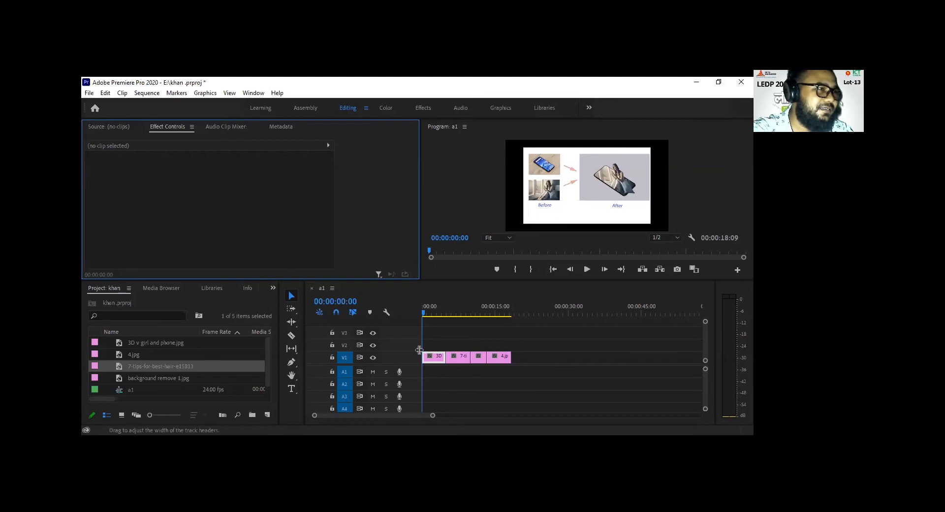
pyautogui.click(441, 358)
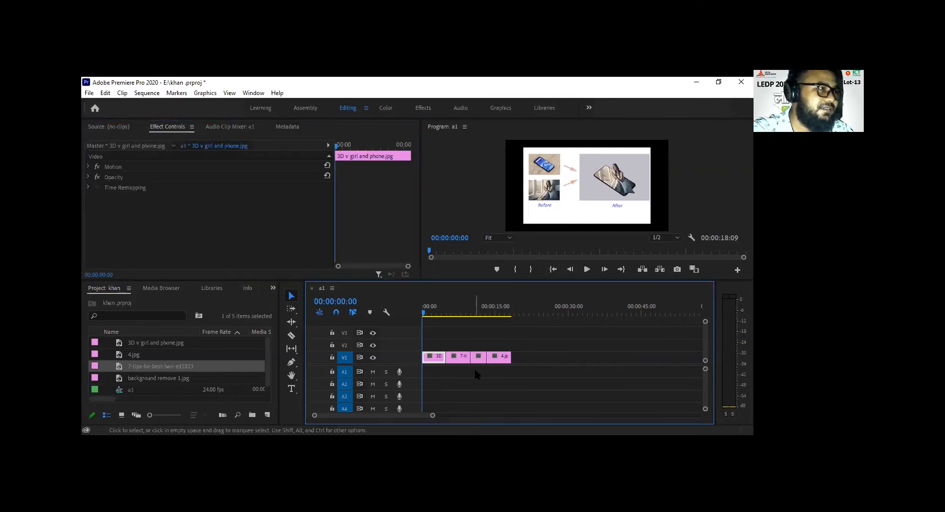
pyautogui.click(460, 357)
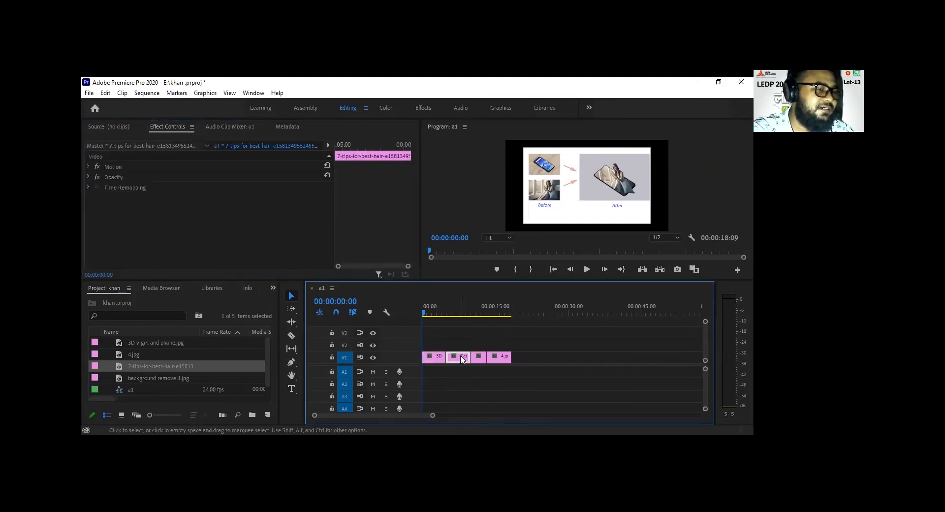
pyautogui.click(430, 363)
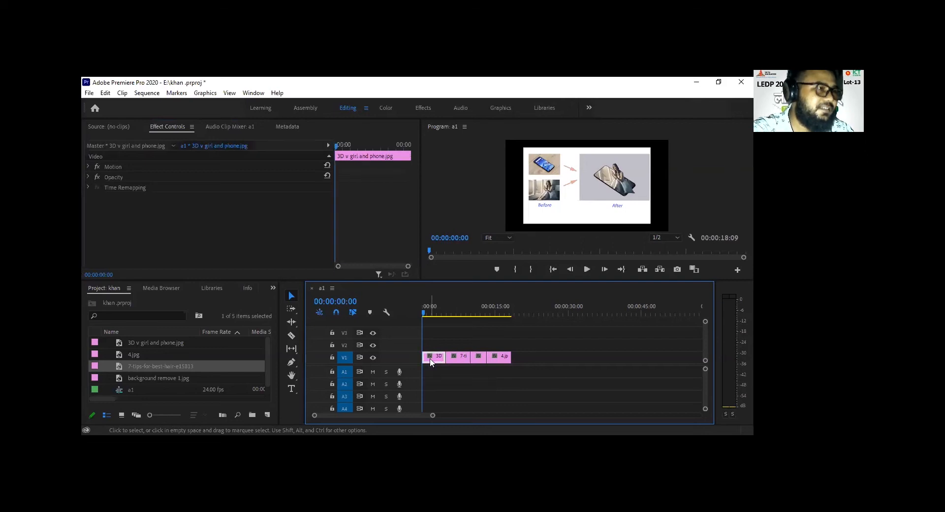
# - Set the first clip's horizontal Position to -101 and turn on Position keyframing at 00:00:00:00
pyautogui.click(89, 168)
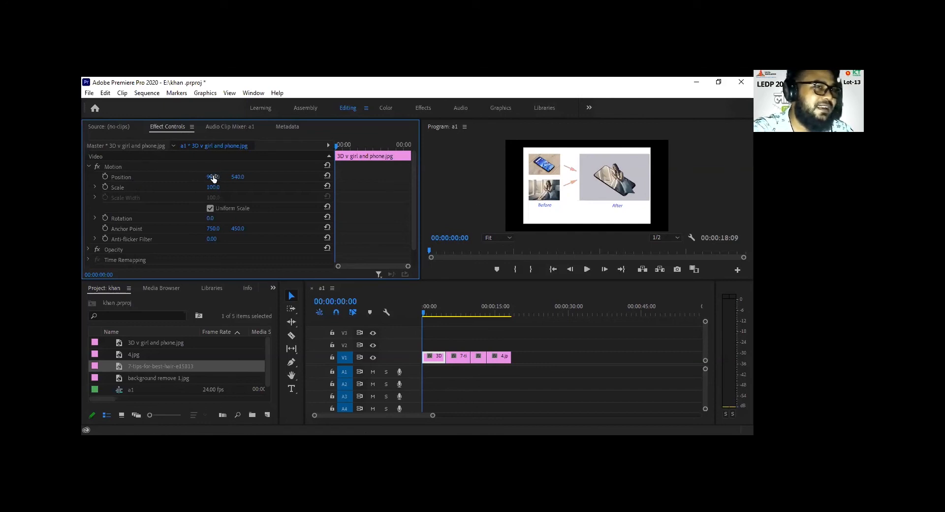
pyautogui.moveTo(228, 178); pyautogui.dragTo(201, 182)
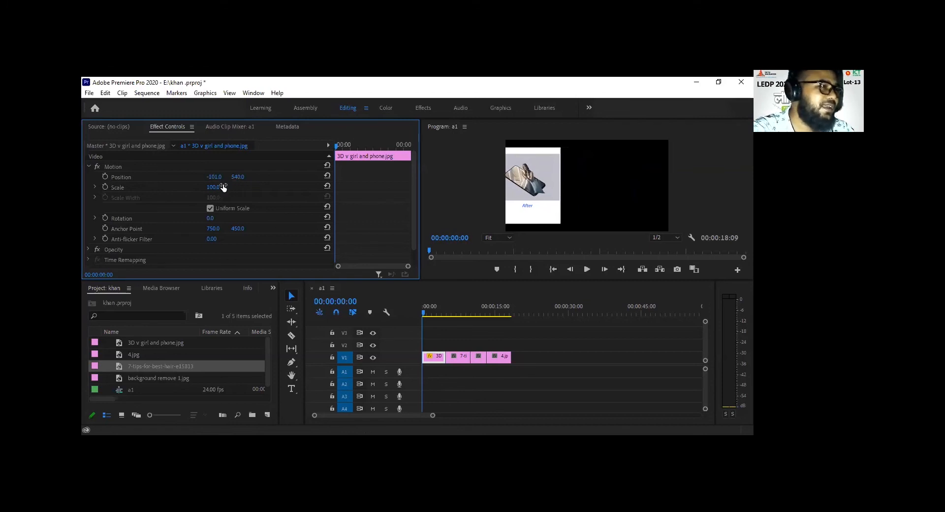
pyautogui.click(105, 176)
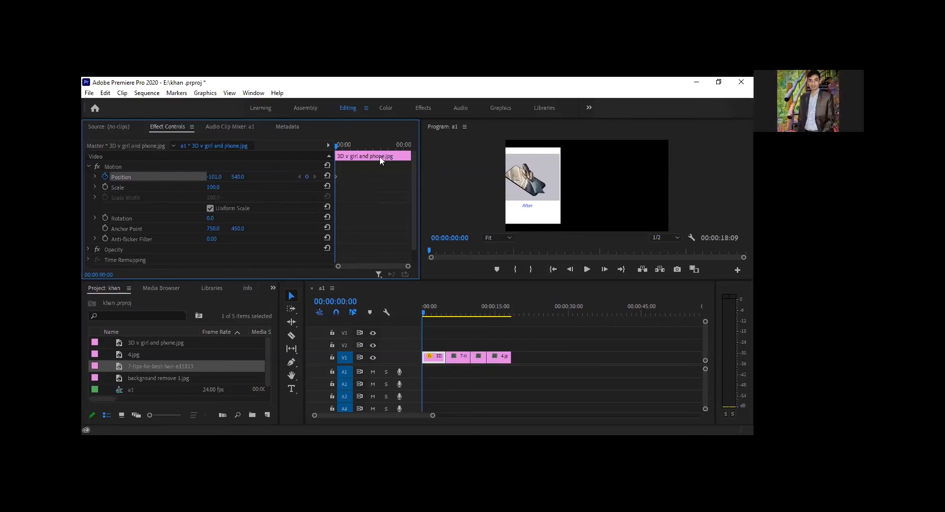
# - Add a second Position keyframe at the first clip's last frame, 00:00:04:23, with the horizontal value at 1671
pyautogui.click(408, 146)
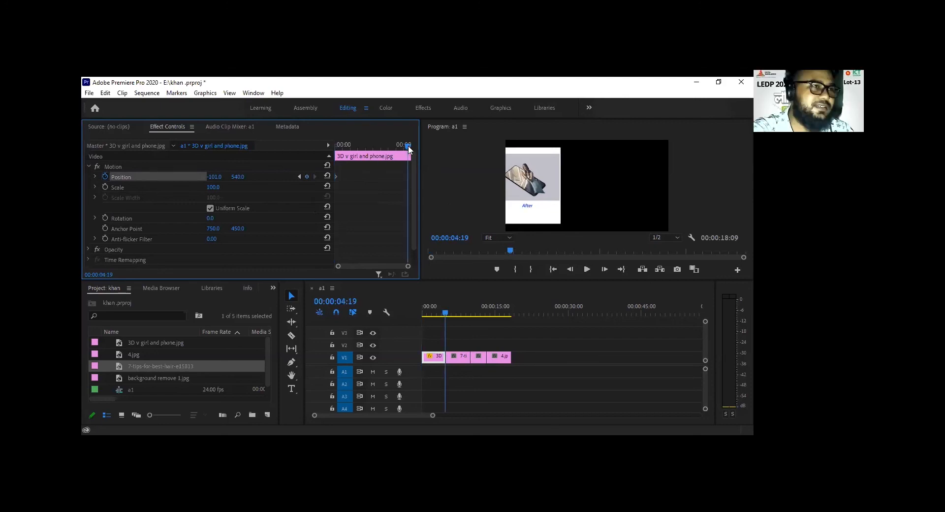
pyautogui.click(411, 143)
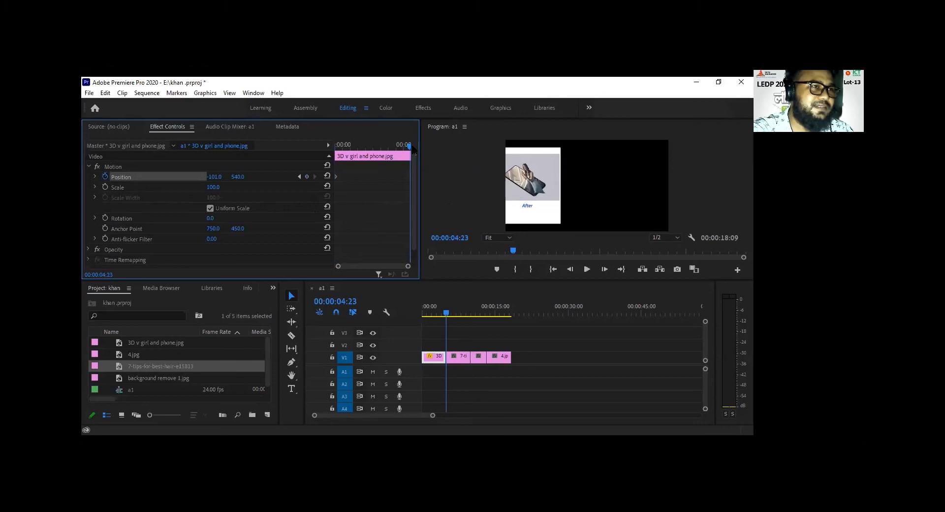
pyautogui.press('Right')
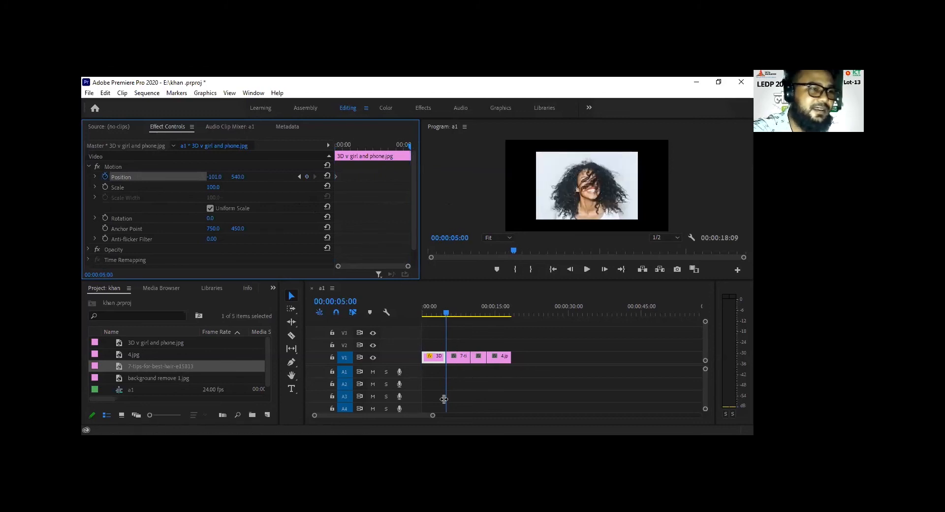
pyautogui.press('Left')
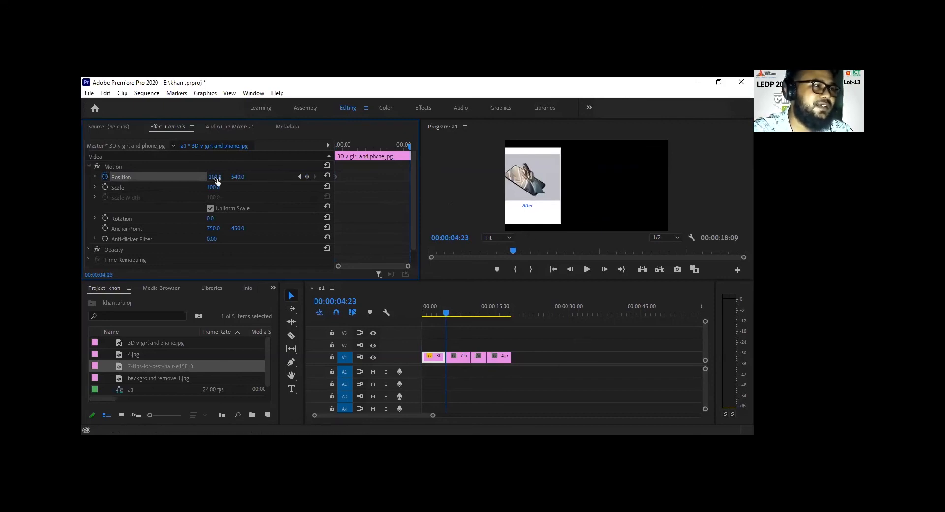
pyautogui.moveTo(215, 177); pyautogui.dragTo(364, 177)
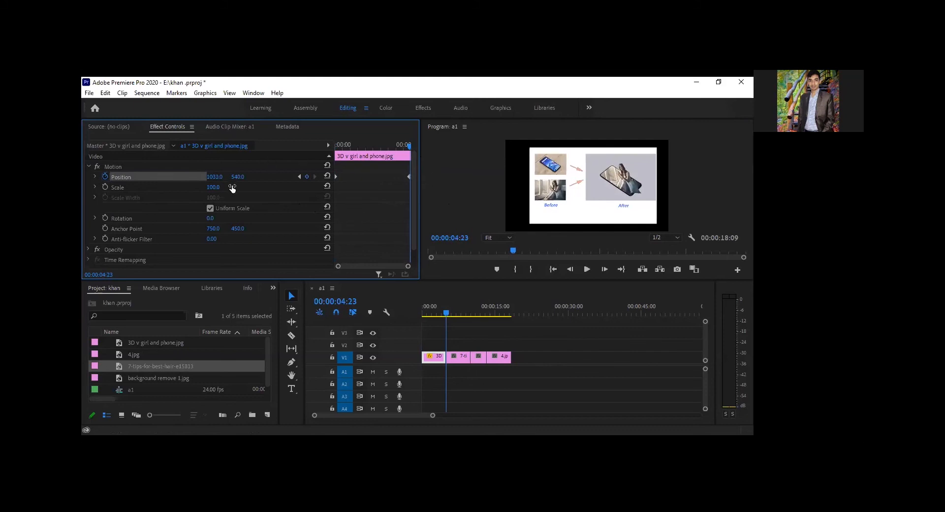
pyautogui.moveTo(214, 177); pyautogui.dragTo(290, 177)
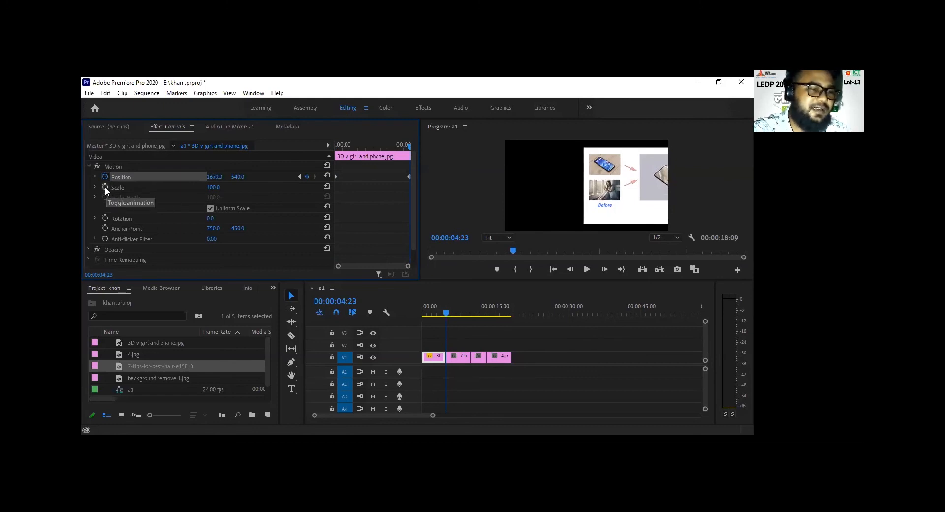
# - Play the sequence from the start to preview the first clip's Position animation, and stop during the second clip
pyautogui.press('Home')
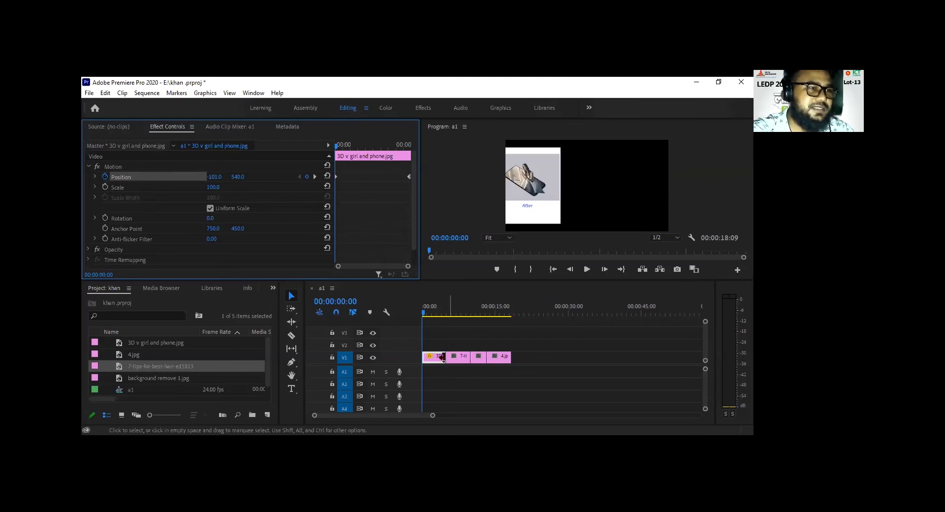
pyautogui.press('space')
pyautogui.press('space')
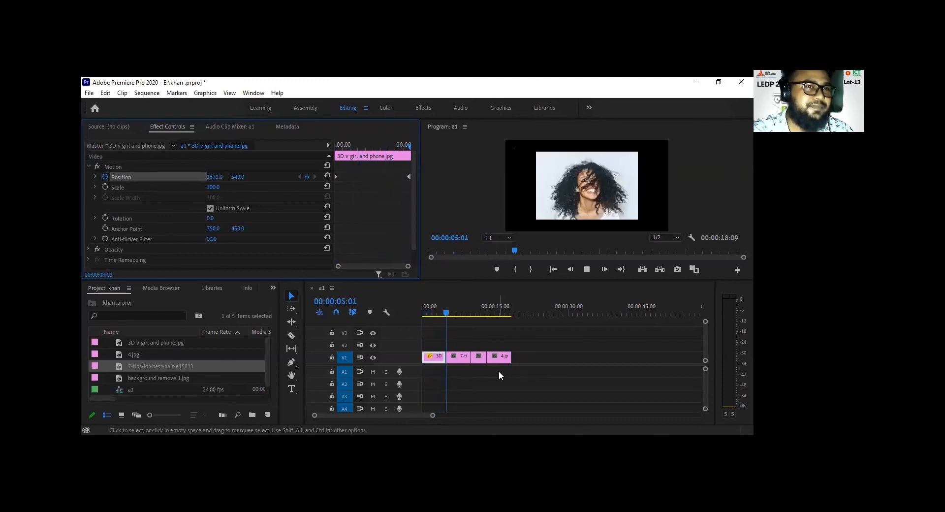
pyautogui.press('space')
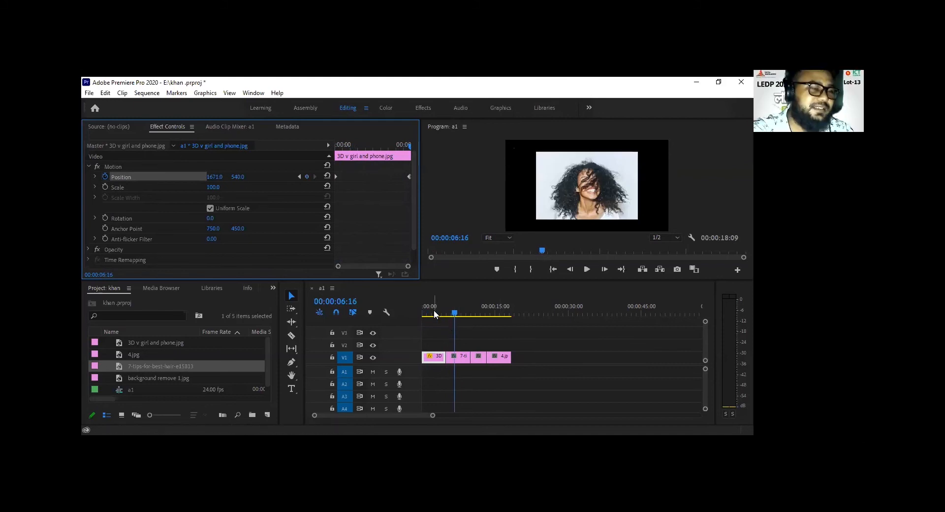
# - Turn on the first clip's Scale keyframing at 00:00:00:00 and add a Scale keyframe of 211 at its last frame, 00:00:04:23
pyautogui.moveTo(429, 320); pyautogui.dragTo(420, 312)
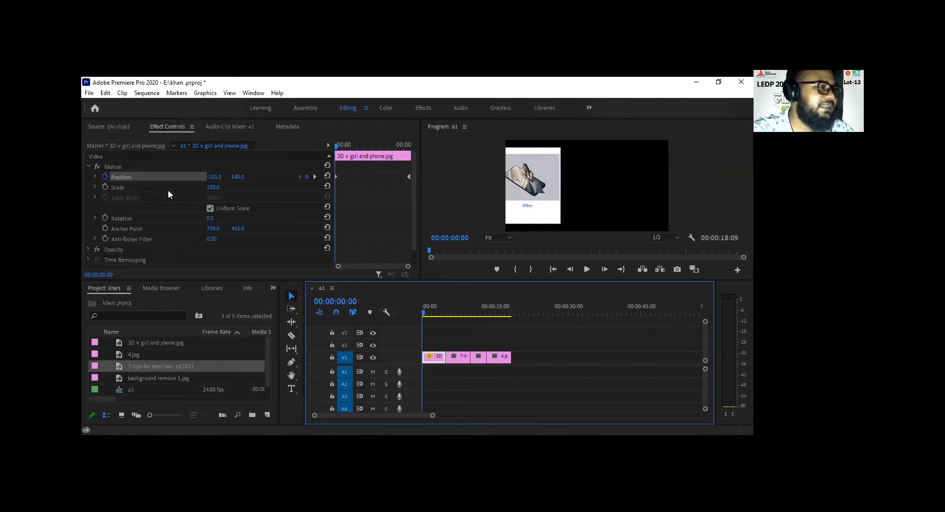
pyautogui.click(104, 186)
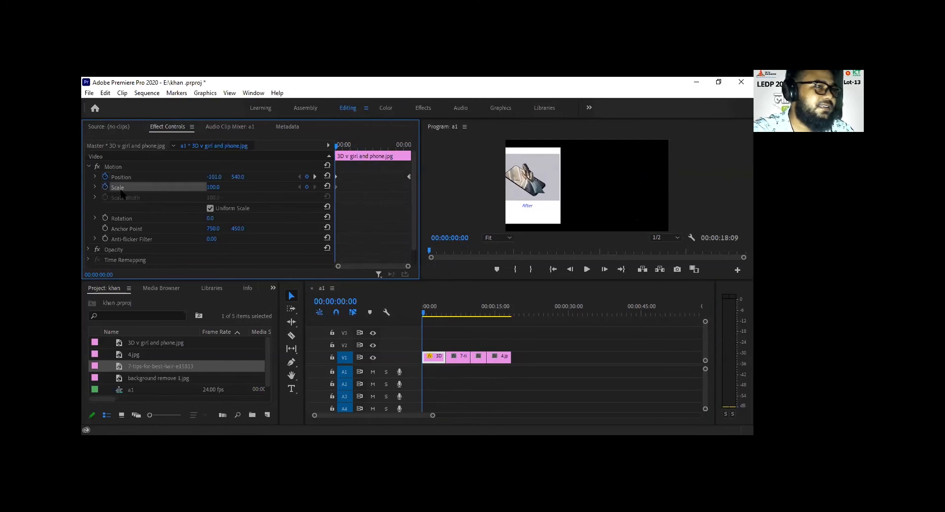
pyautogui.click(411, 147)
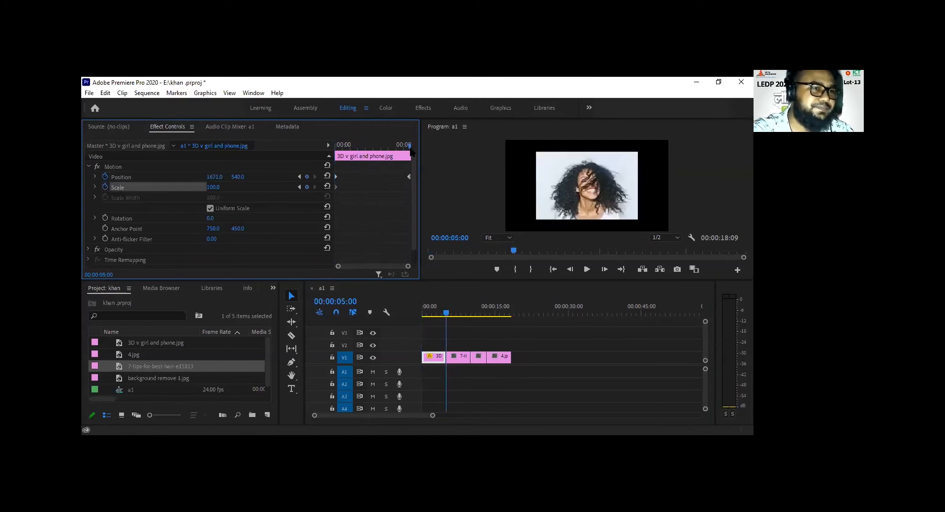
pyautogui.press('Left')
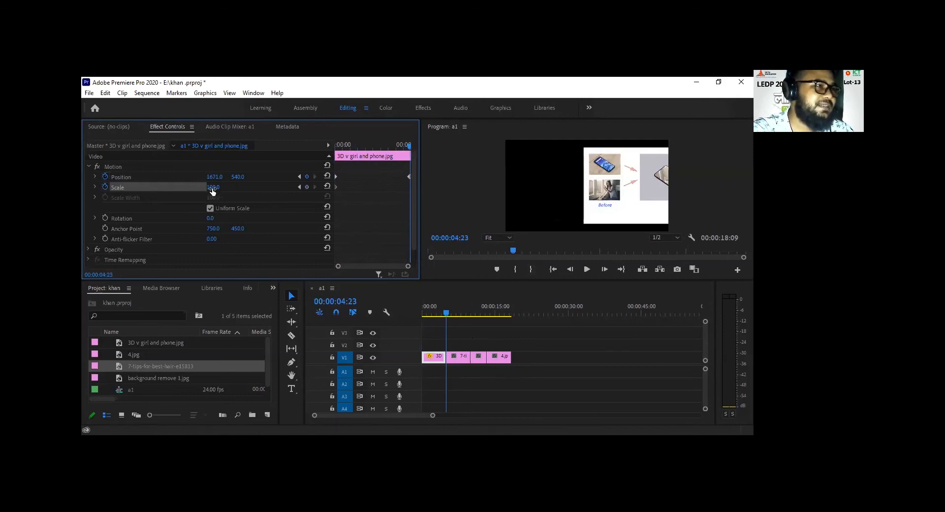
pyautogui.moveTo(214, 189); pyautogui.dragTo(270, 190)
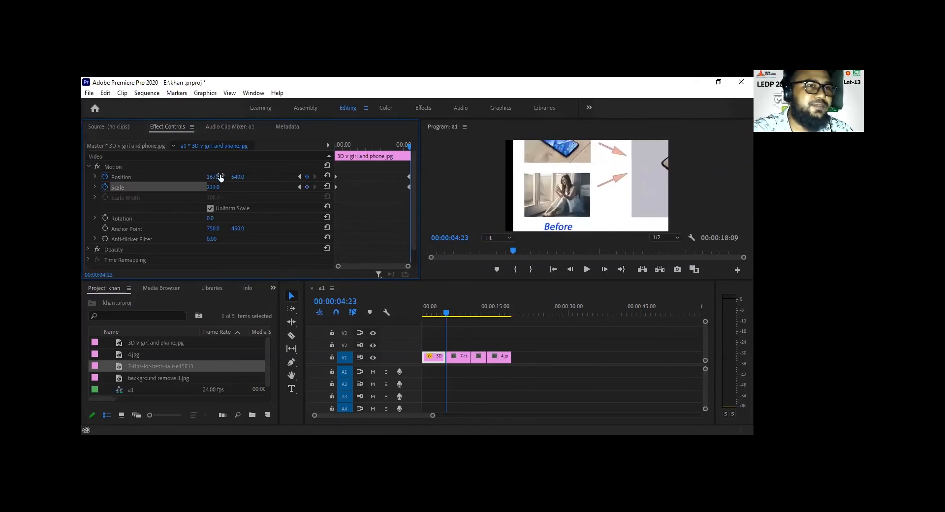
# - Adjust the first clip's last-frame keyframes to Position 2348, 564 and Scale 183
pyautogui.moveTo(215, 177); pyautogui.dragTo(548, 190)
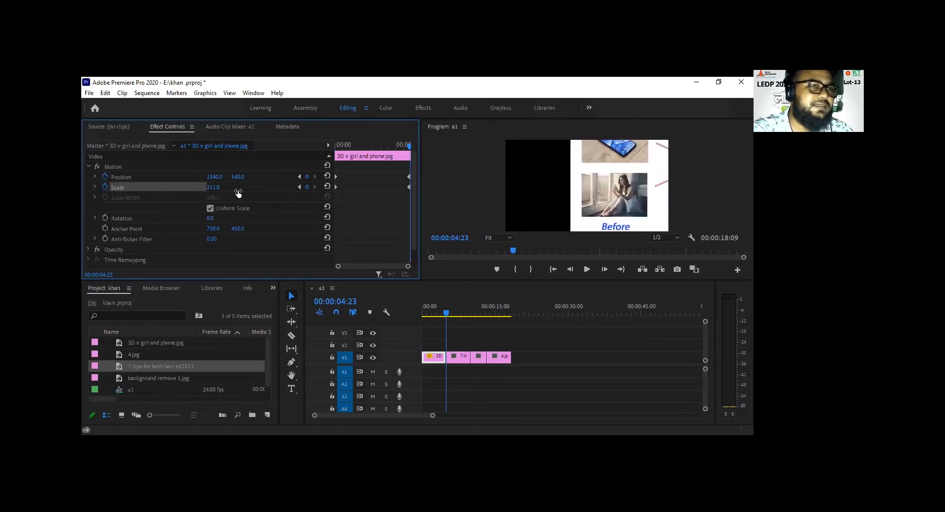
pyautogui.moveTo(213, 187)
pyautogui.mouseDown()
pyautogui.moveTo(203, 187)
pyautogui.moveTo(212, 198)
pyautogui.moveTo(208, 187)
pyautogui.mouseUp()
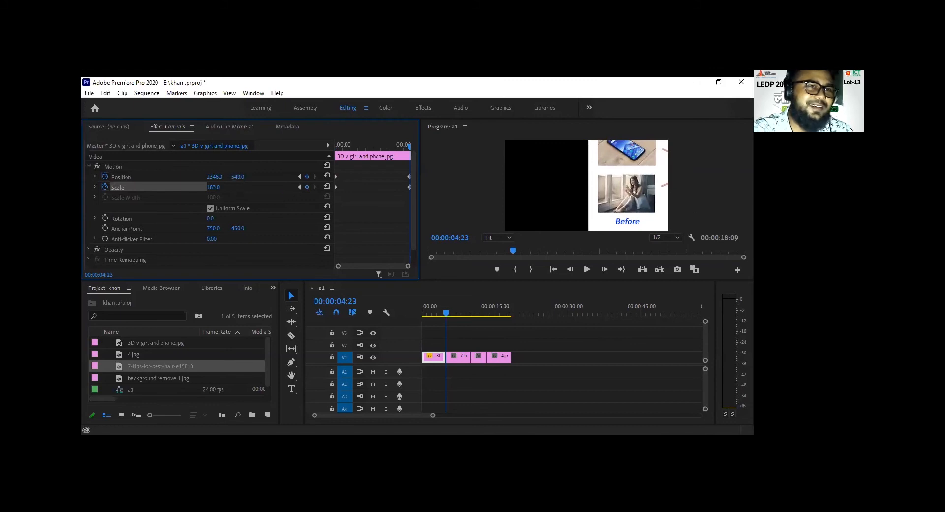
pyautogui.moveTo(238, 177); pyautogui.dragTo(250, 177)
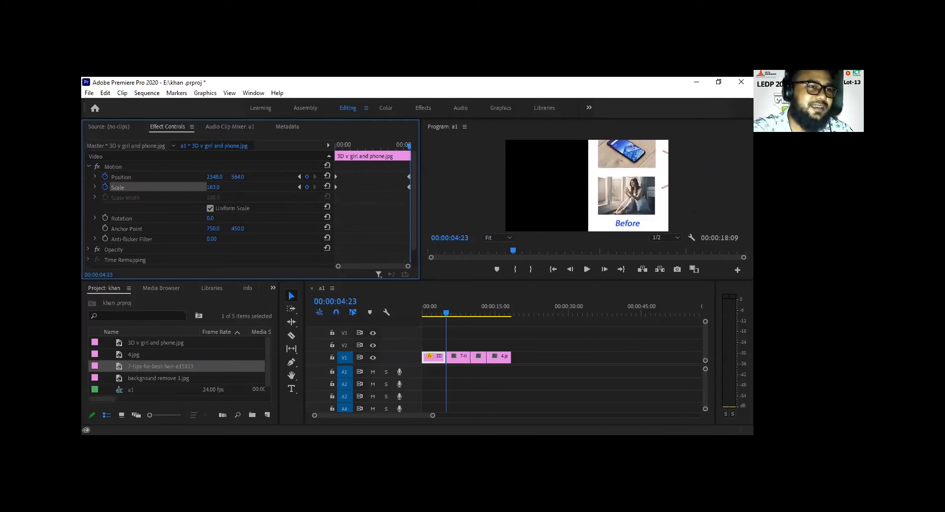
# - Play the sequence from the start to preview the combined Position and Scale animation, and stop during the second clip
pyautogui.moveTo(436, 313); pyautogui.dragTo(399, 313)
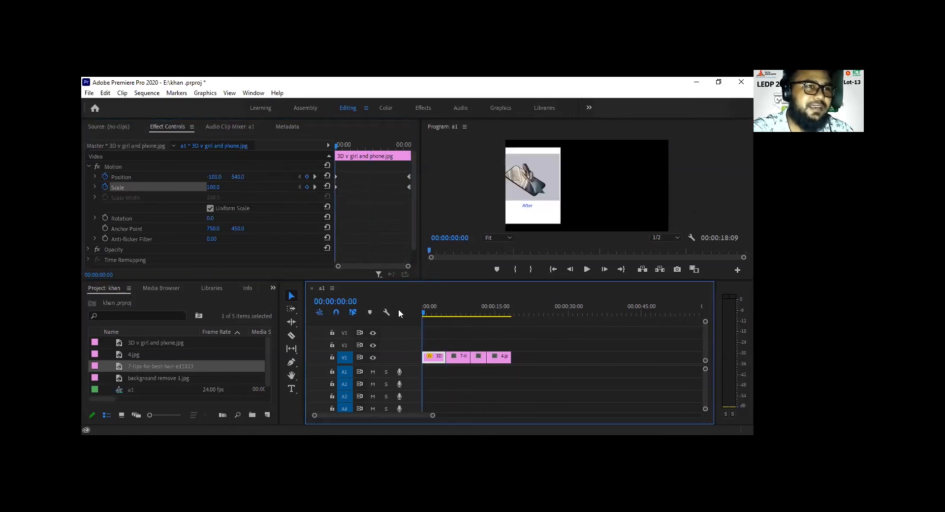
pyautogui.press('space')
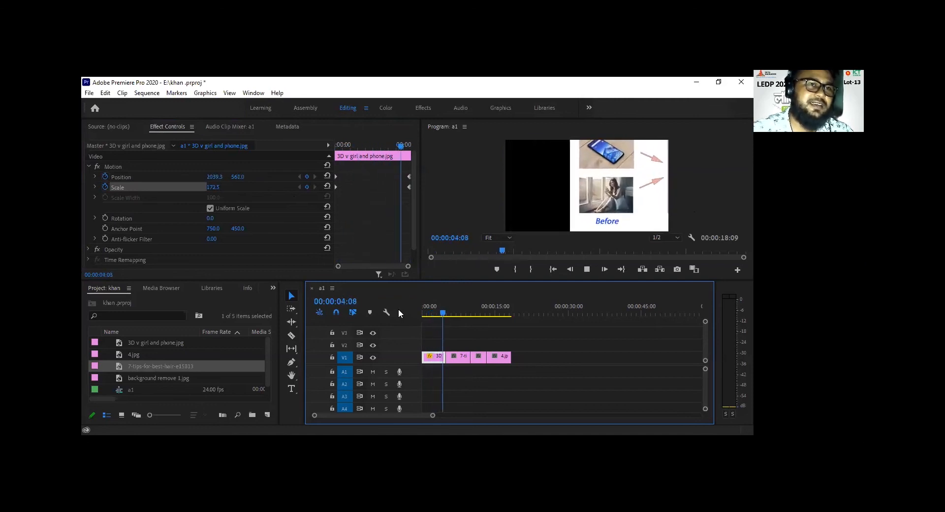
pyautogui.press('space')
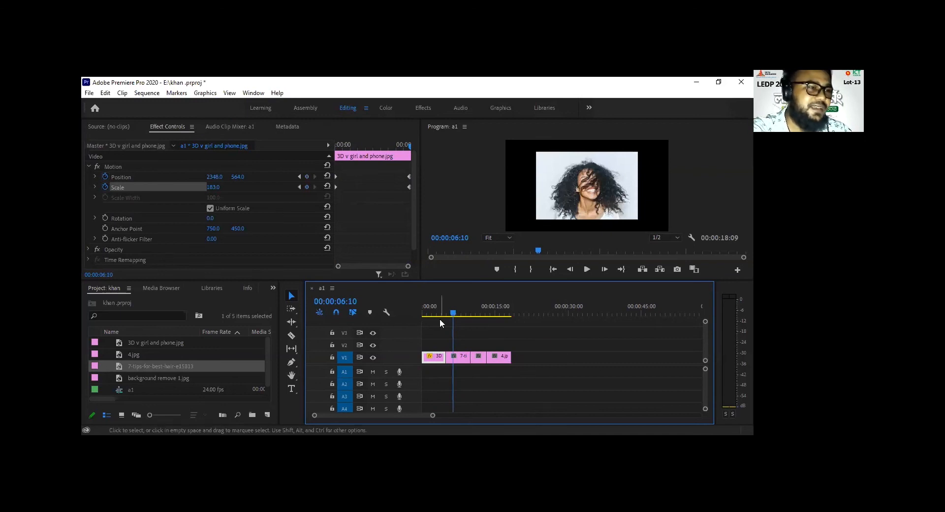
# - Set the first V1 clip's duration to 00:00:03:00 without shifting the trailing clips
pyautogui.rightClick(435, 361)
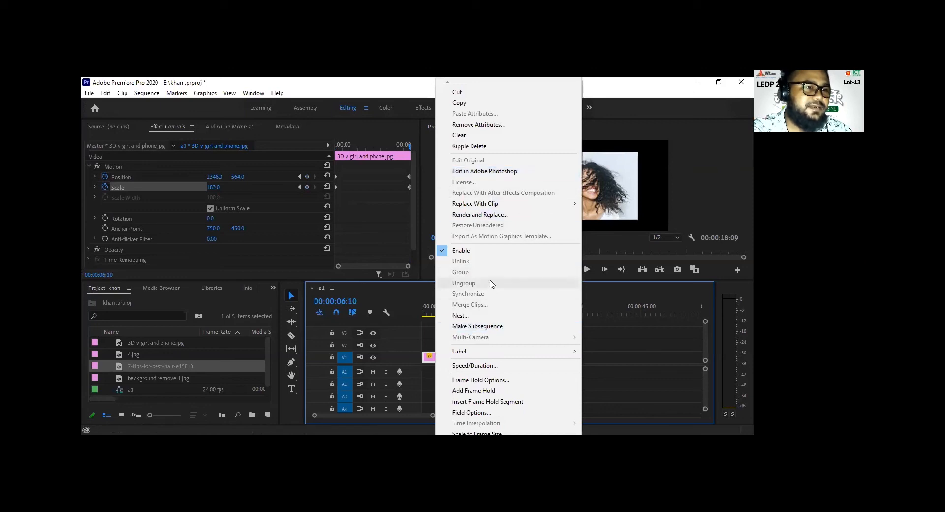
pyautogui.click(475, 366)
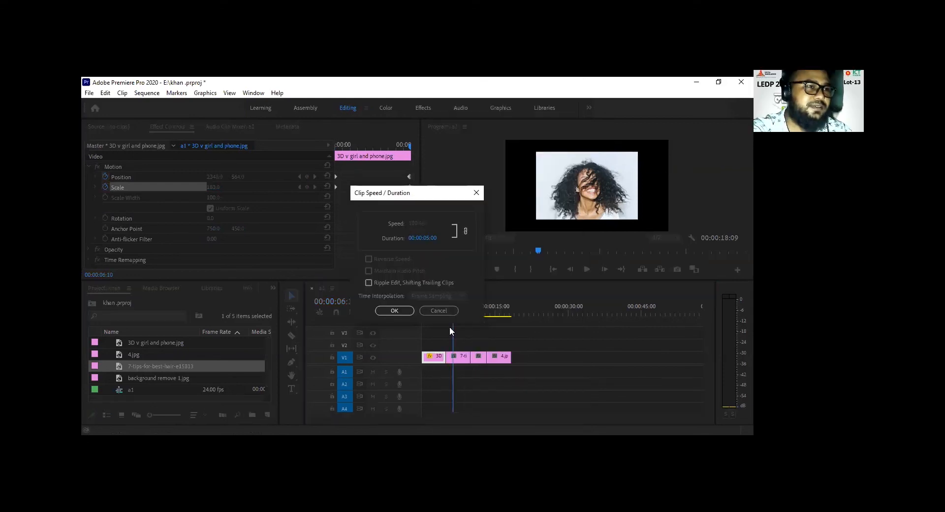
pyautogui.click(426, 239)
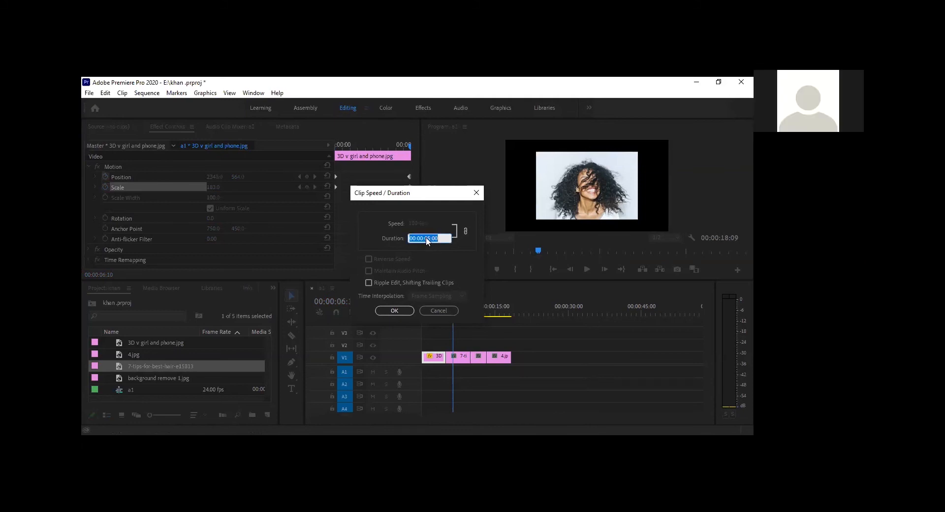
pyautogui.click(429, 239)
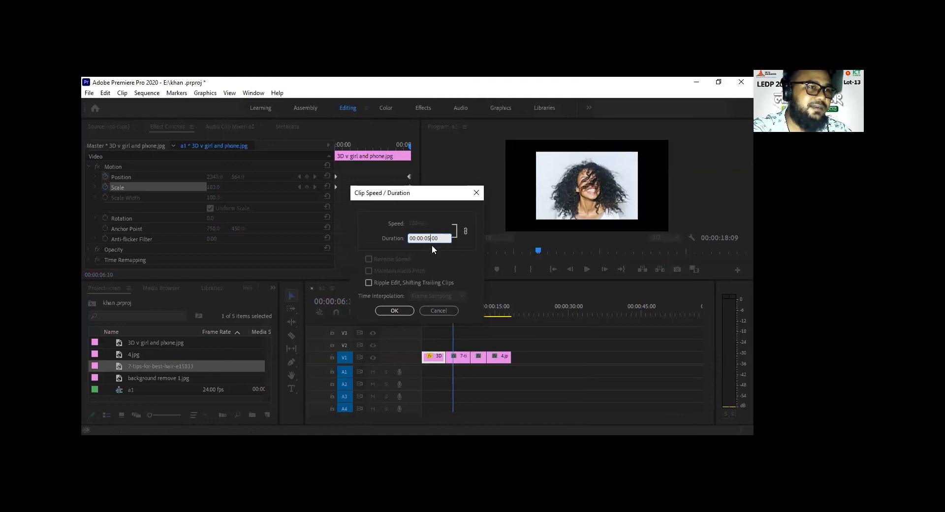
pyautogui.press('BackSpace')
pyautogui.write('3')
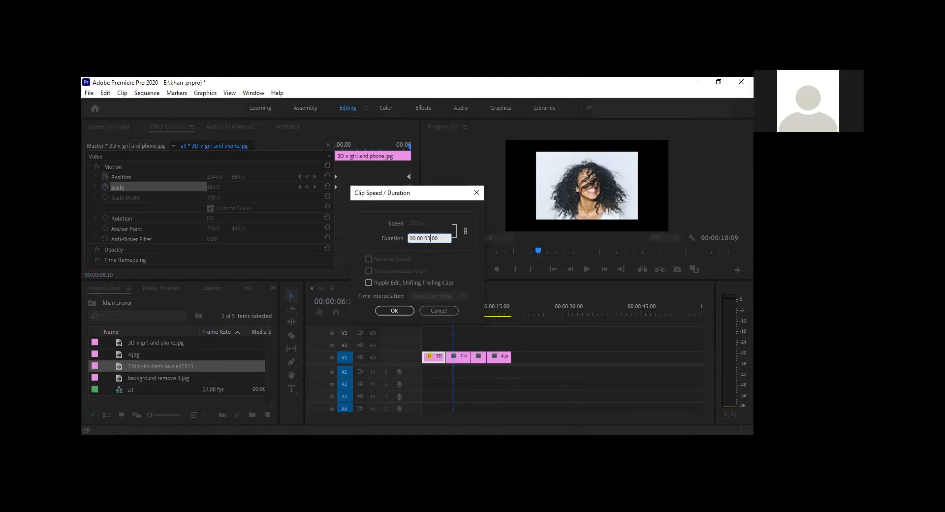
pyautogui.press('Return')
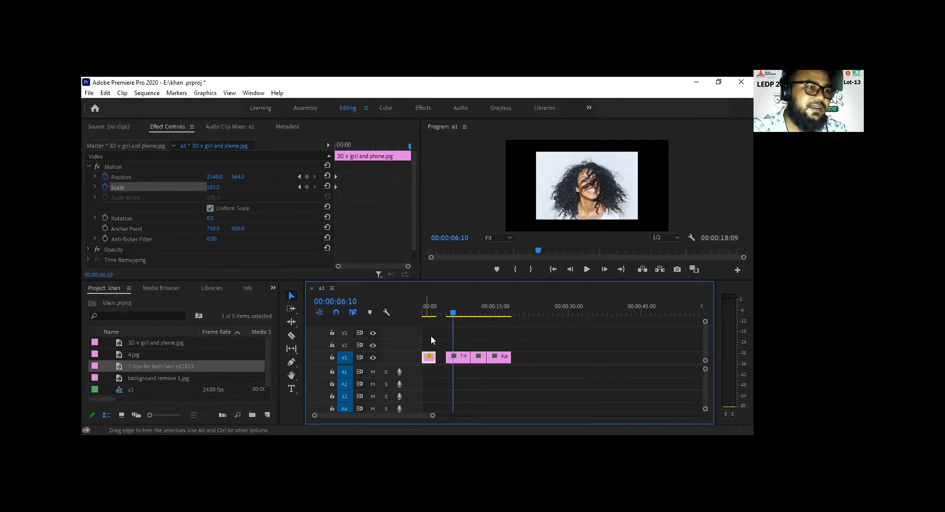
pyautogui.click(440, 359)
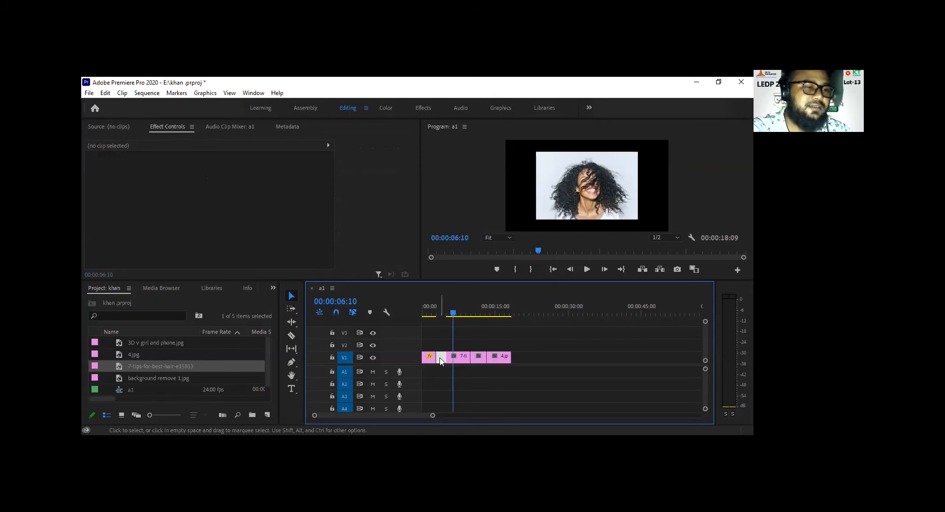
pyautogui.press('Delete')
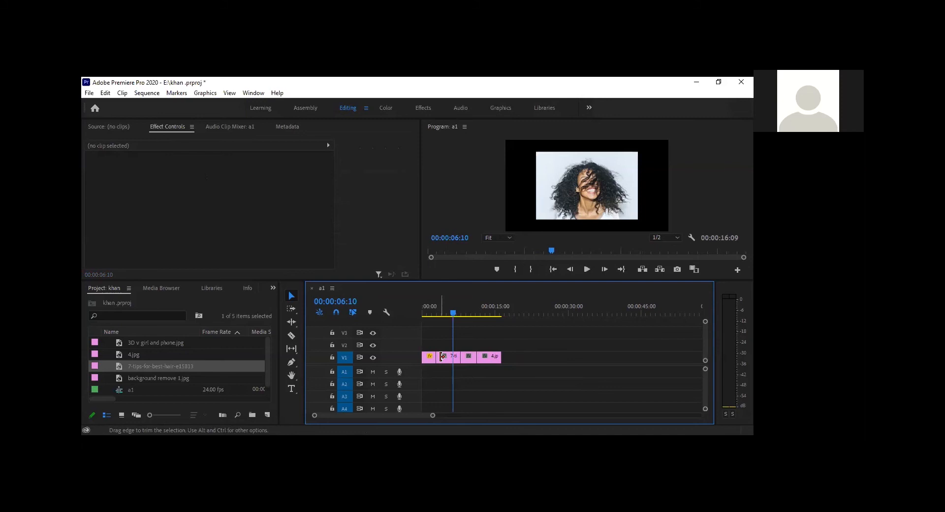
pyautogui.hotkey('ctrl', 'z')
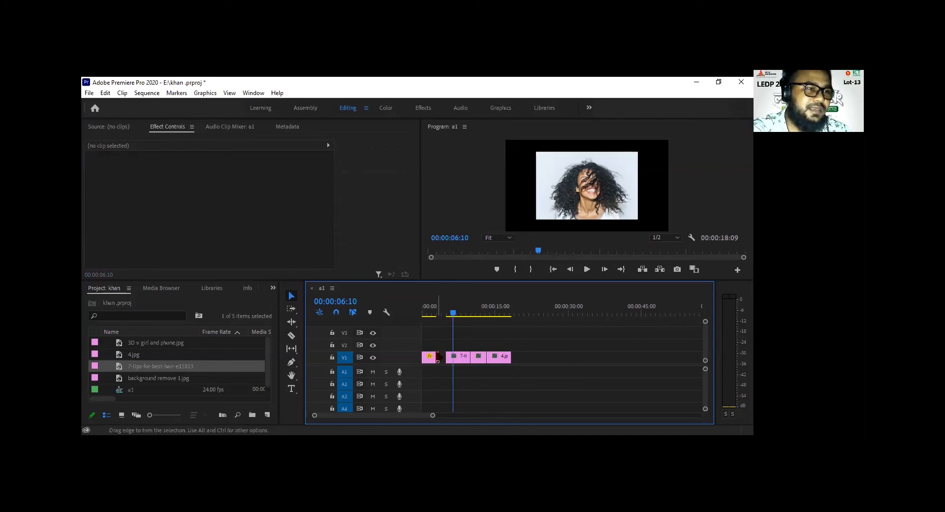
pyautogui.click(438, 357)
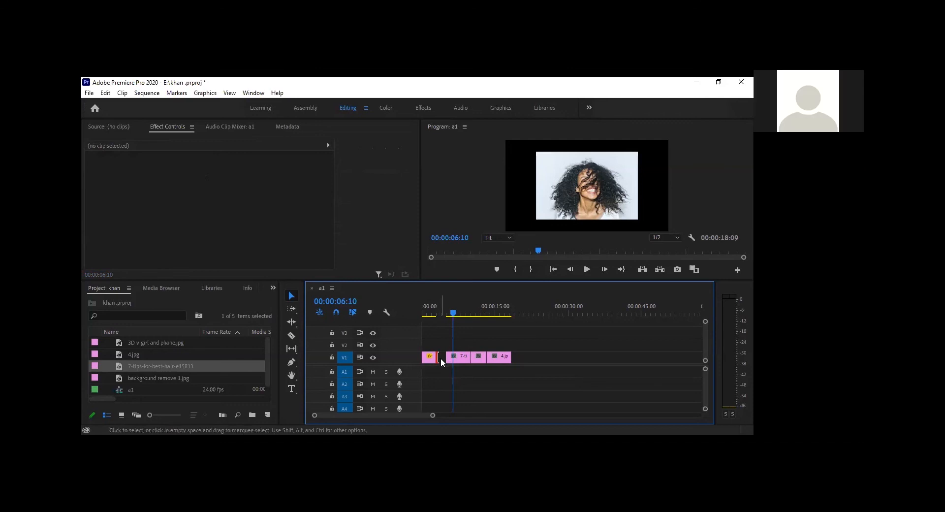
# - Ripple delete the background remove 1.jpg clip from V1 and close the gap after the first clip
pyautogui.click(462, 364)
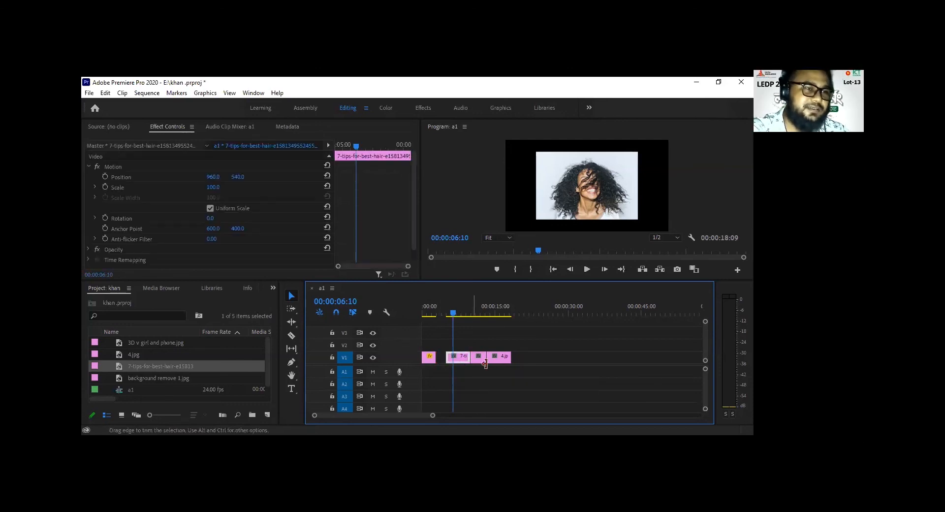
pyautogui.click(478, 362)
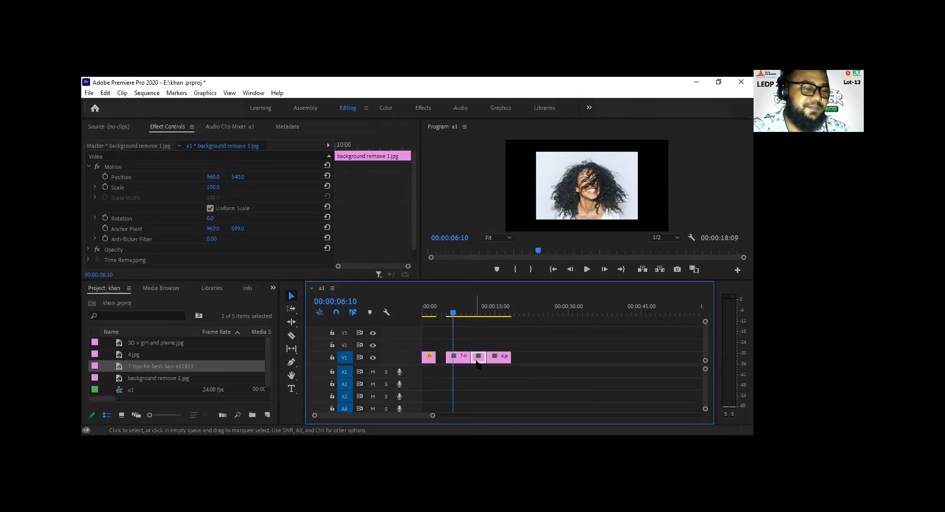
pyautogui.rightClick(477, 364)
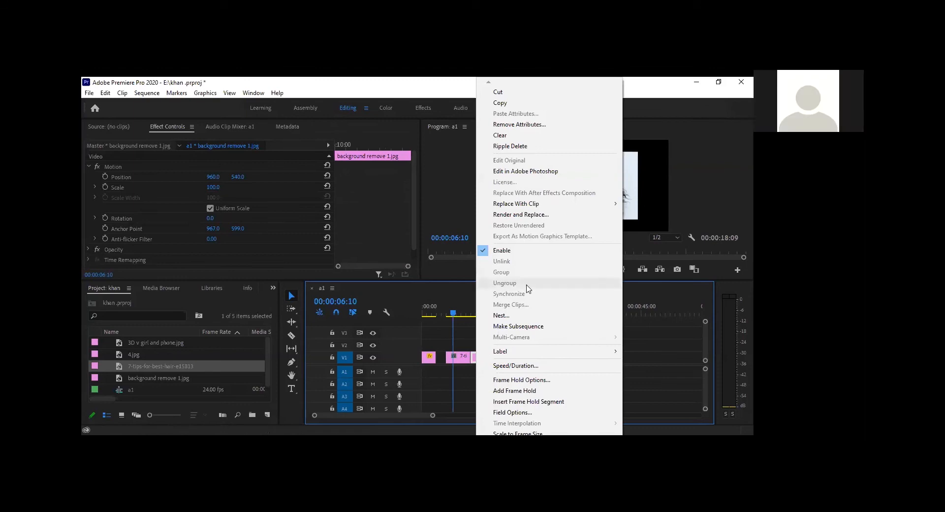
pyautogui.click(513, 147)
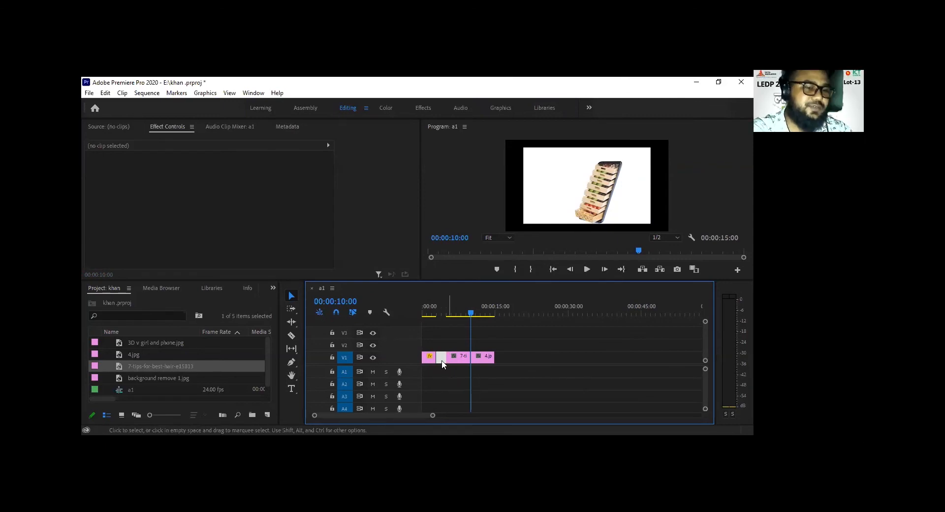
pyautogui.press('Delete')
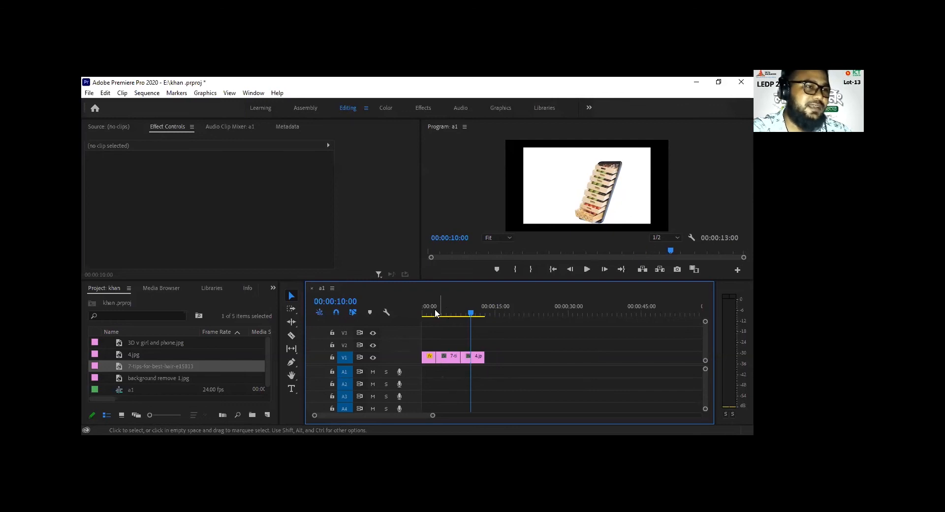
# - Play the shortened sequence from 00:00:00:00
pyautogui.press('Home')
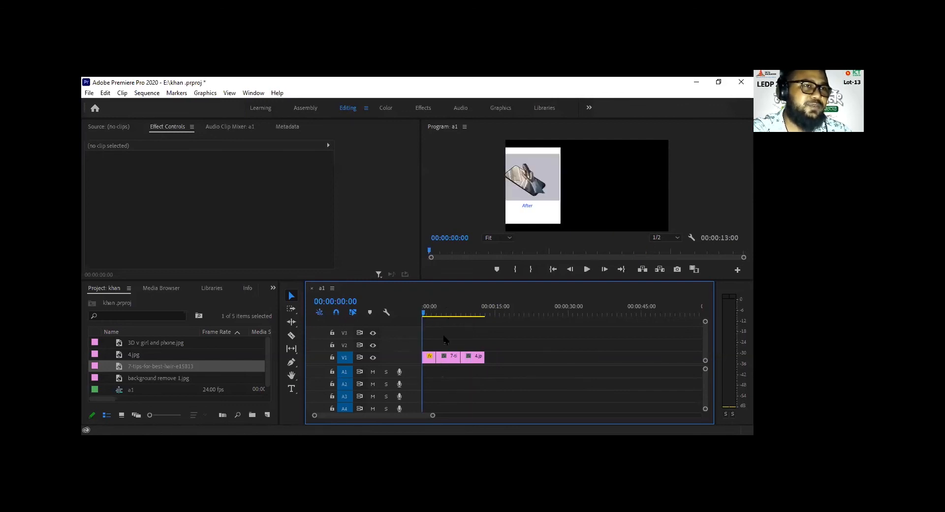
pyautogui.press('space')
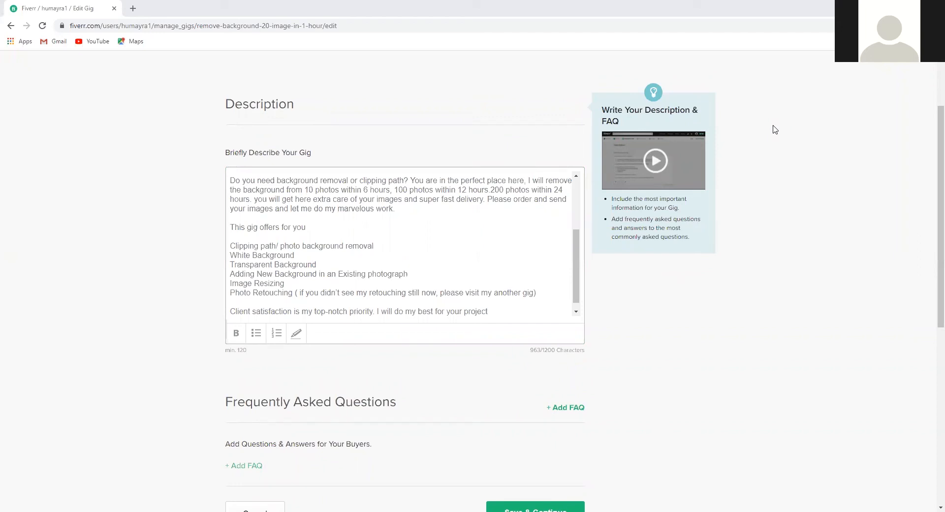
# - In the Fiverr gig description, delete the text "from 10 photos within 6 hours, 100 photos within 12 hours.200 photos"
pyautogui.click(274, 208)
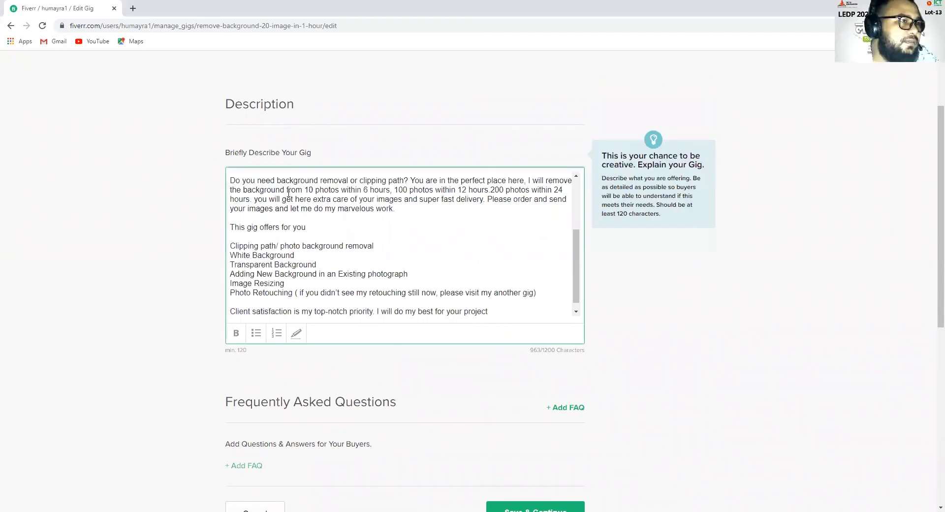
pyautogui.moveTo(287, 189); pyautogui.dragTo(529, 189)
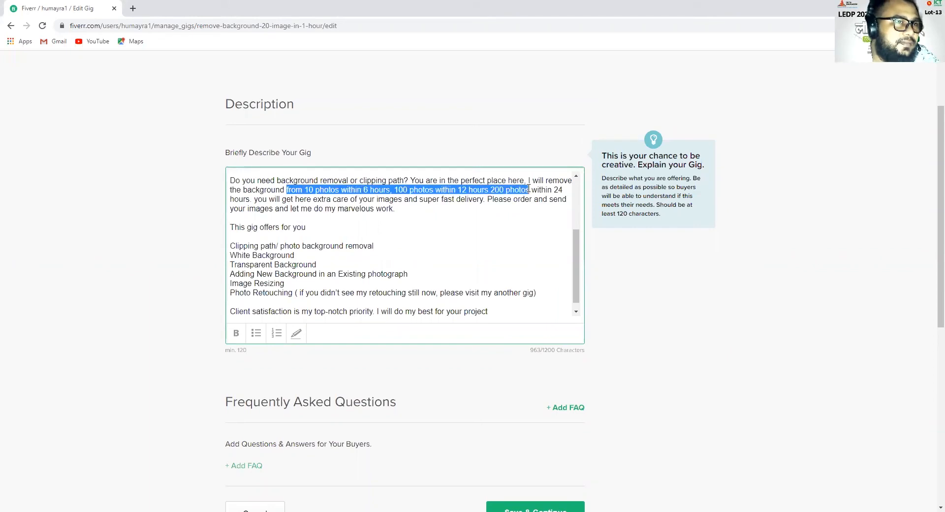
pyautogui.press('BackSpace')
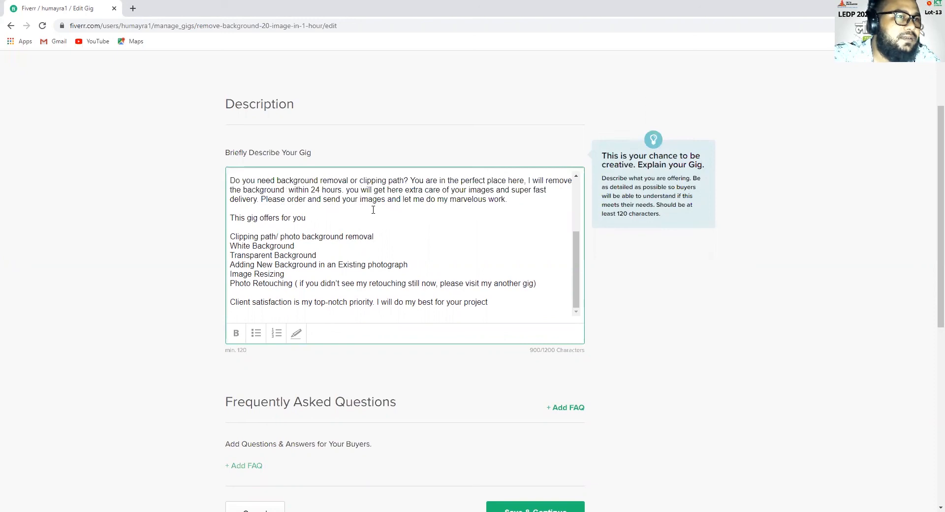
# - Start the sentence "Please order and send your images and let me do my marvelous work." on a new line
pyautogui.click(259, 199)
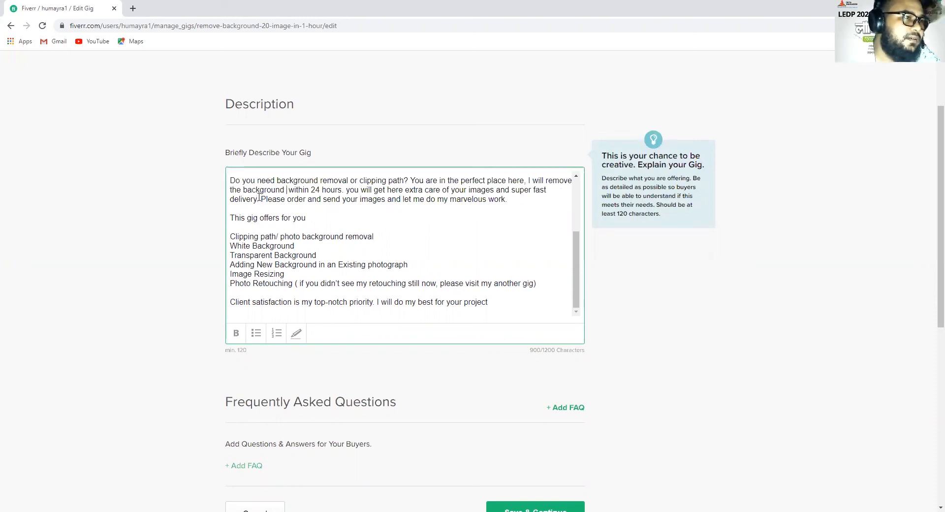
pyautogui.press('Delete')
pyautogui.press('Return')
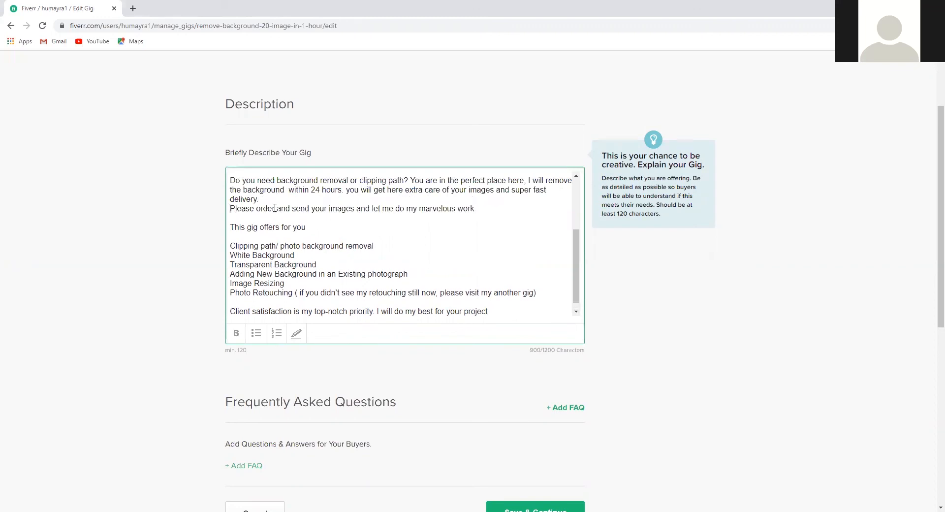
pyautogui.click(226, 208)
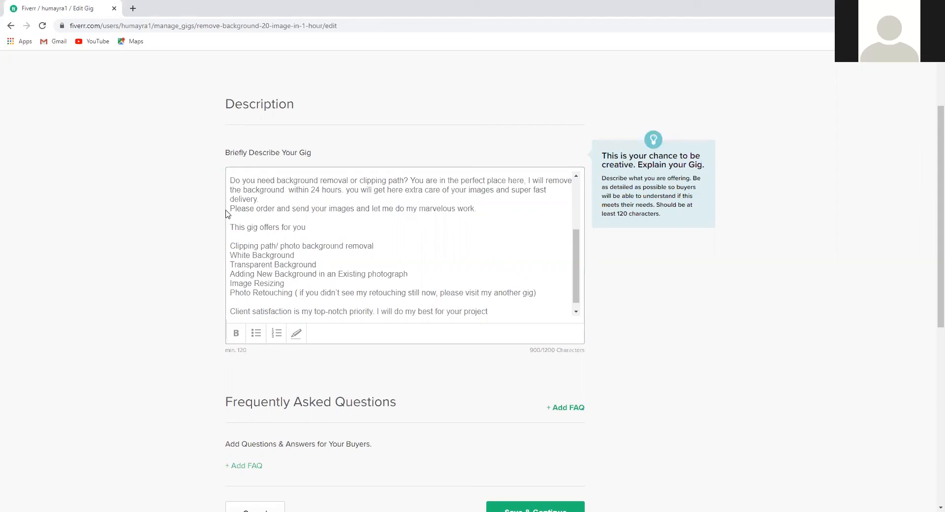
pyautogui.click(245, 210)
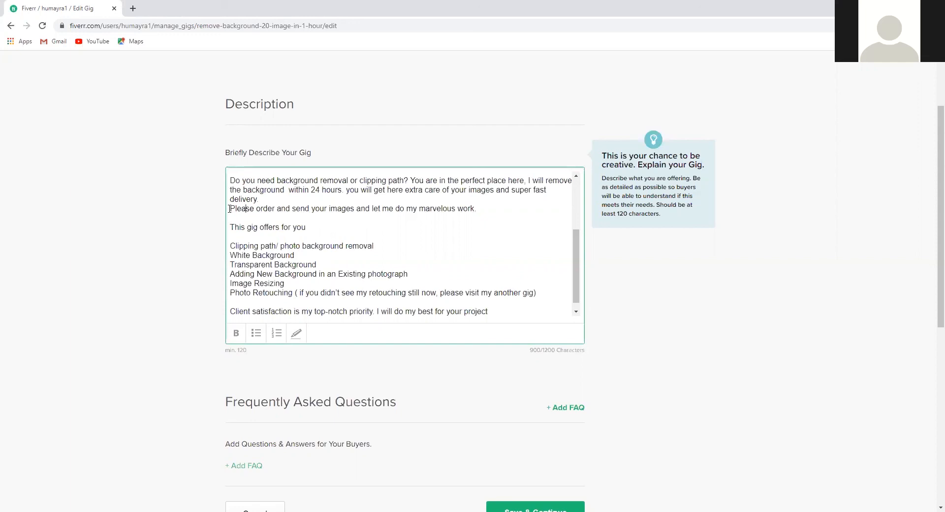
# - Make the sentence "Please order and send your images and let me do my marvelous work." bold and highlighted
pyautogui.click(230, 209)
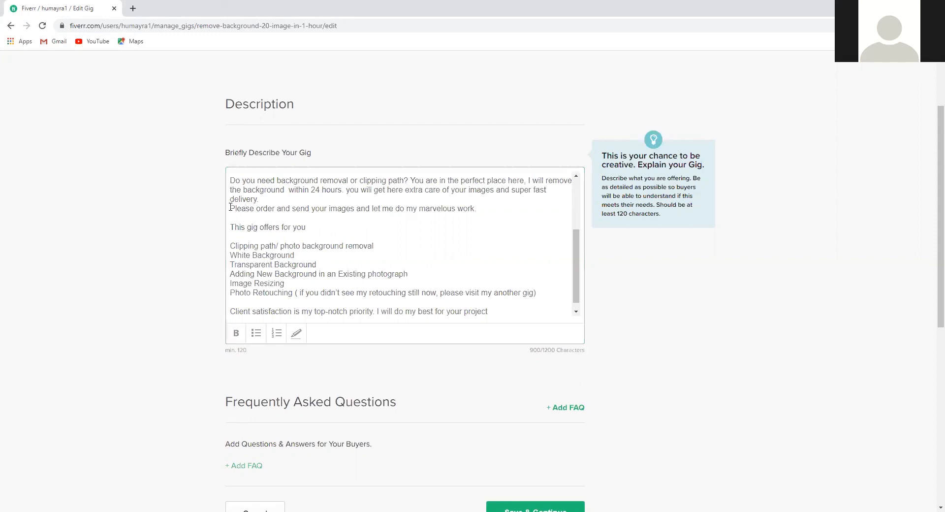
pyautogui.click(280, 208)
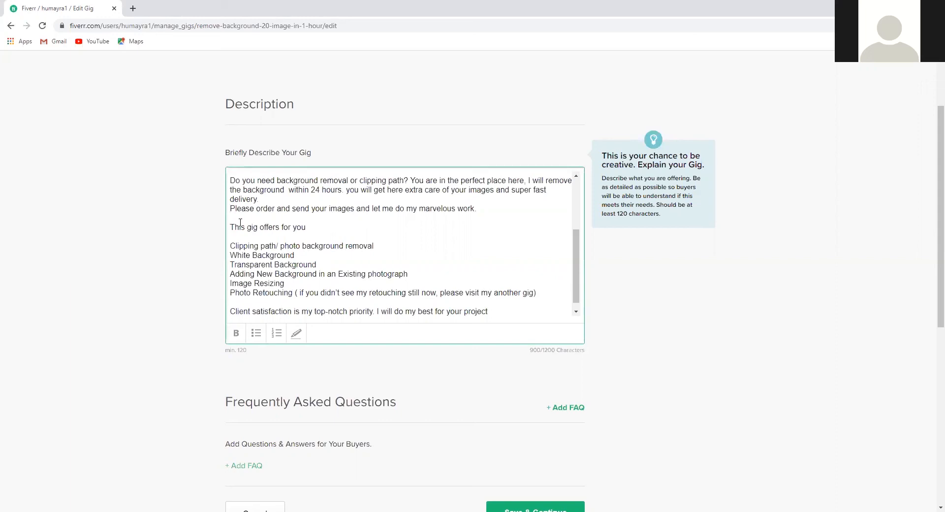
pyautogui.hotkey('shift', 'End')
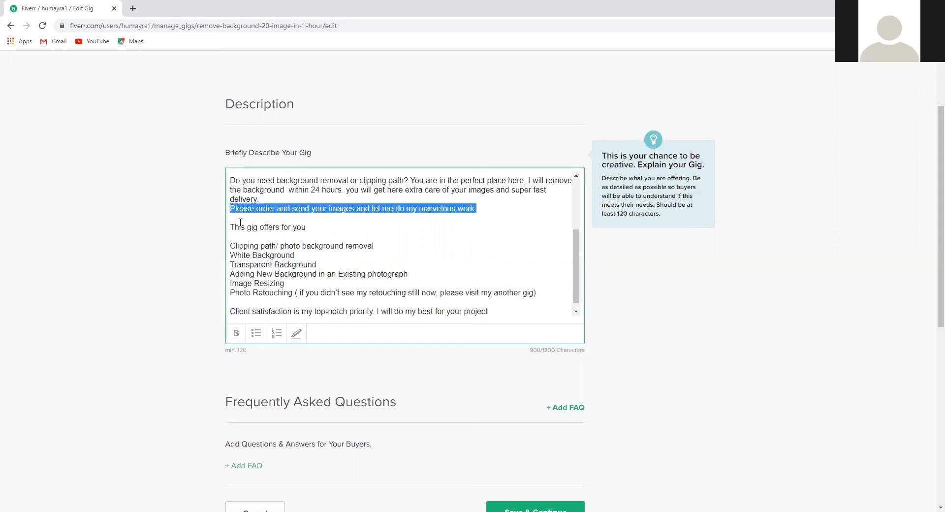
pyautogui.click(236, 333)
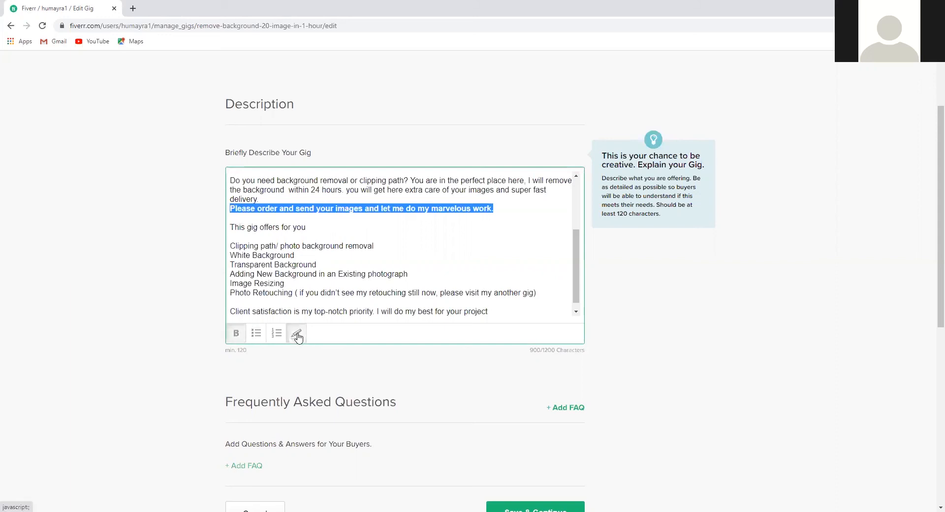
pyautogui.click(324, 246)
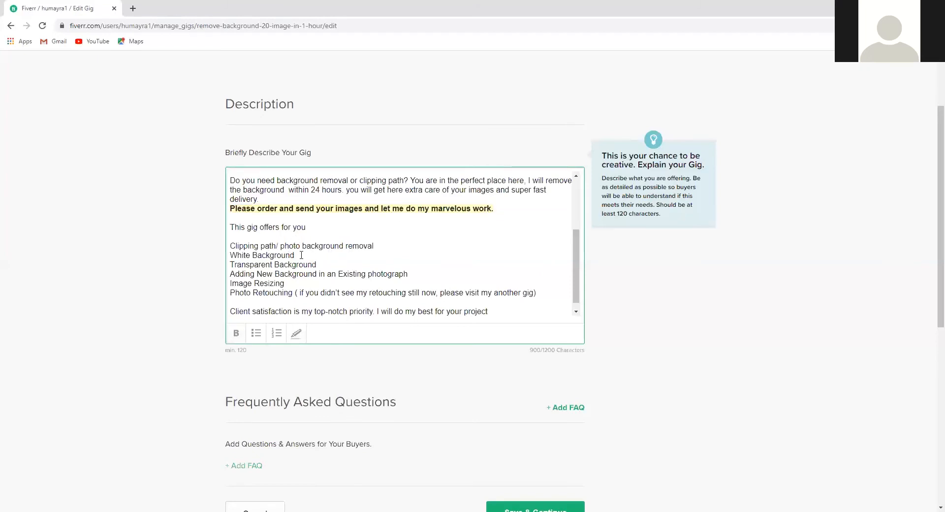
# - Add a blank line above "This gig offers for you" and make that heading bold and highlighted
pyautogui.click(231, 228)
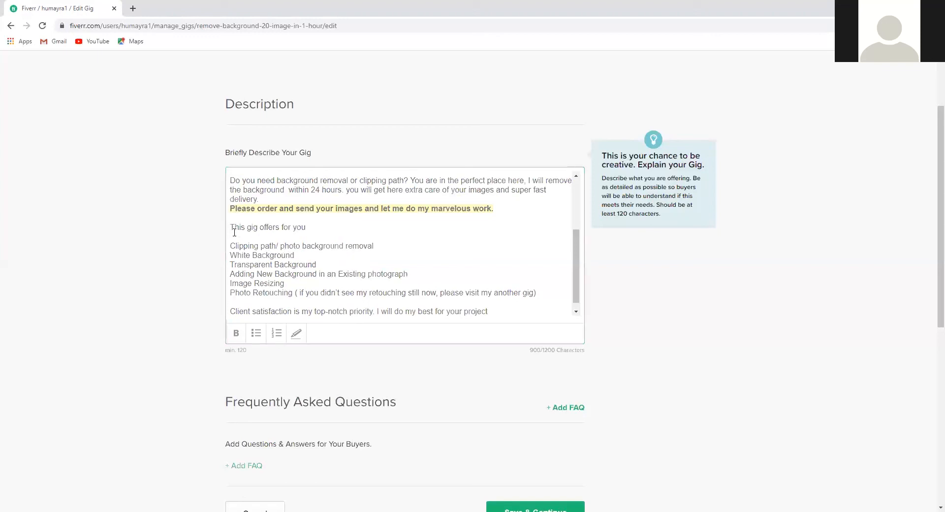
pyautogui.click(231, 227)
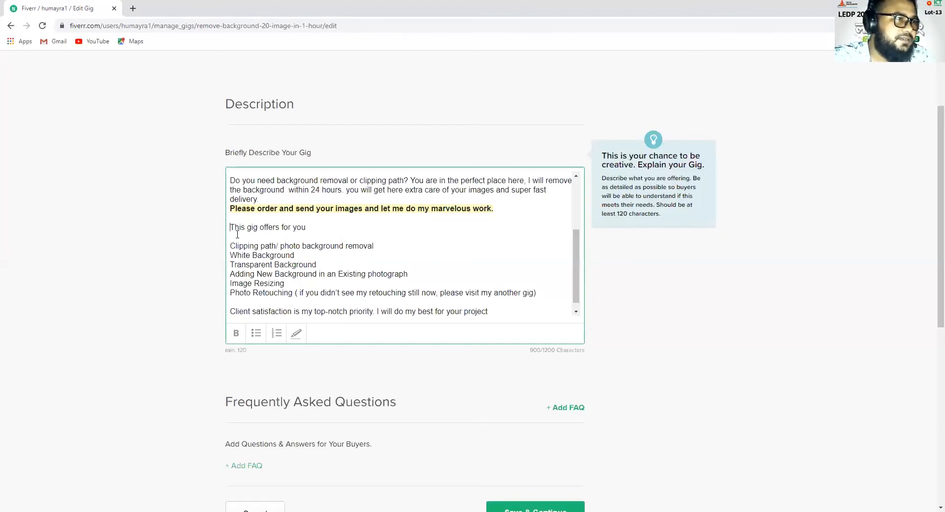
pyautogui.press('Return')
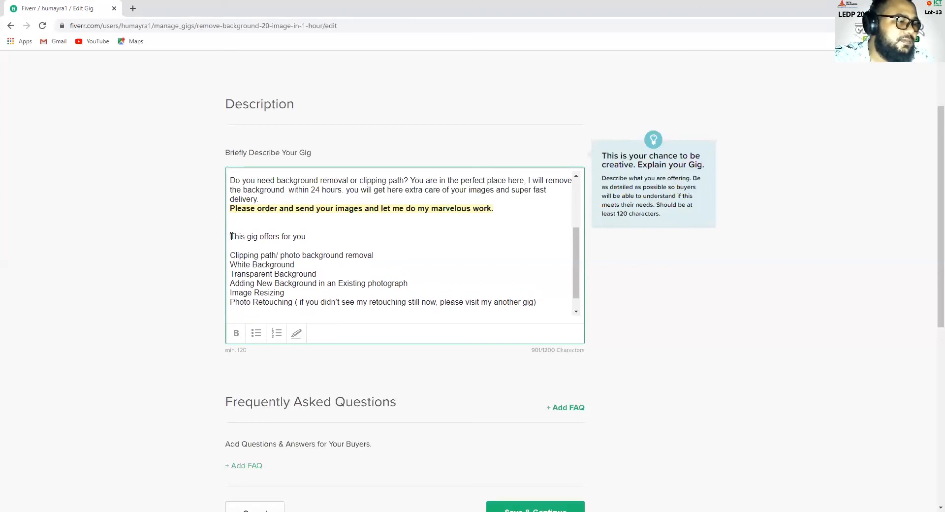
pyautogui.tripleClick(309, 234)
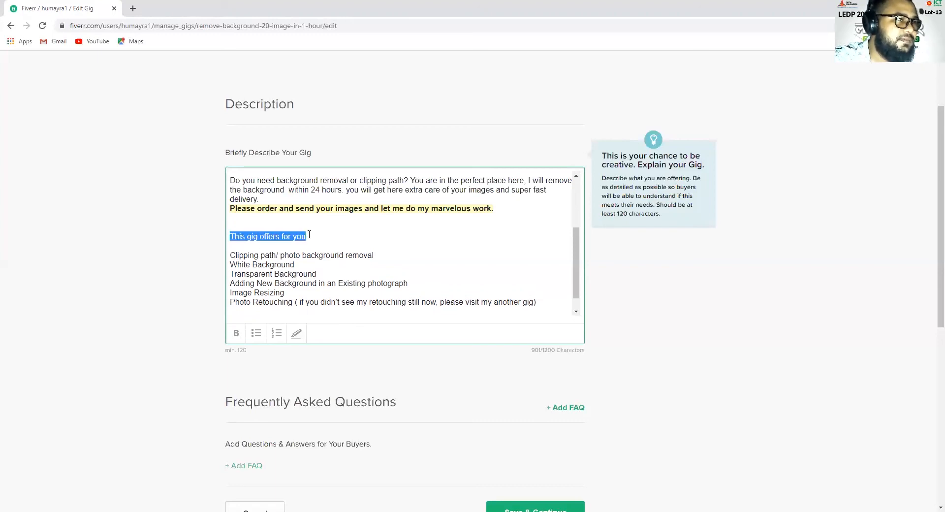
pyautogui.click(236, 336)
pyautogui.click(297, 333)
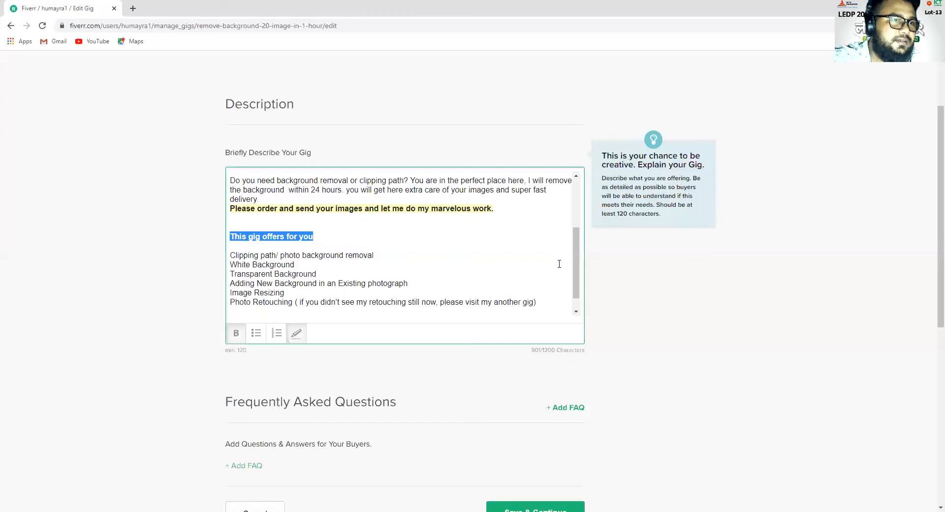
# - Make the closing line "Client satisfaction is my top-notch priority. I will do my best for your project" bold and highlighted
pyautogui.moveTo(576, 246); pyautogui.dragTo(578, 289)
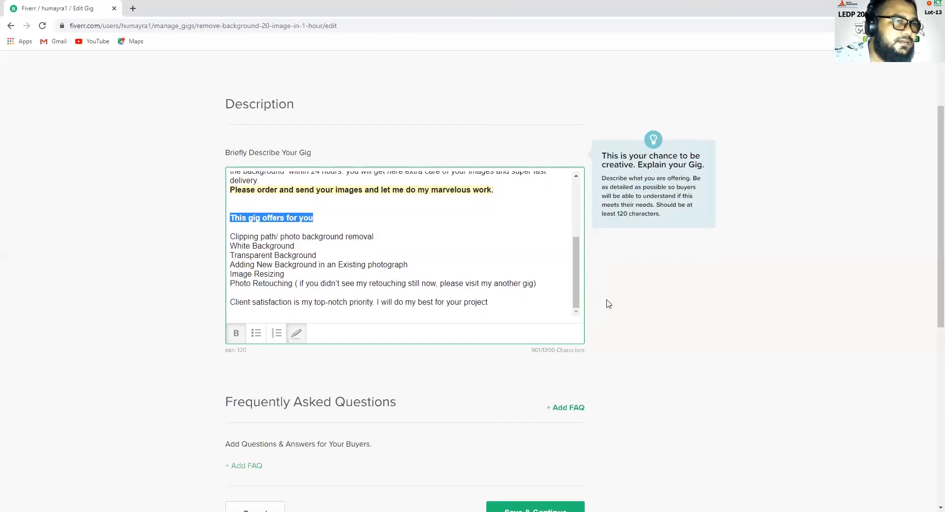
pyautogui.hotkey('alt', 'Tab')
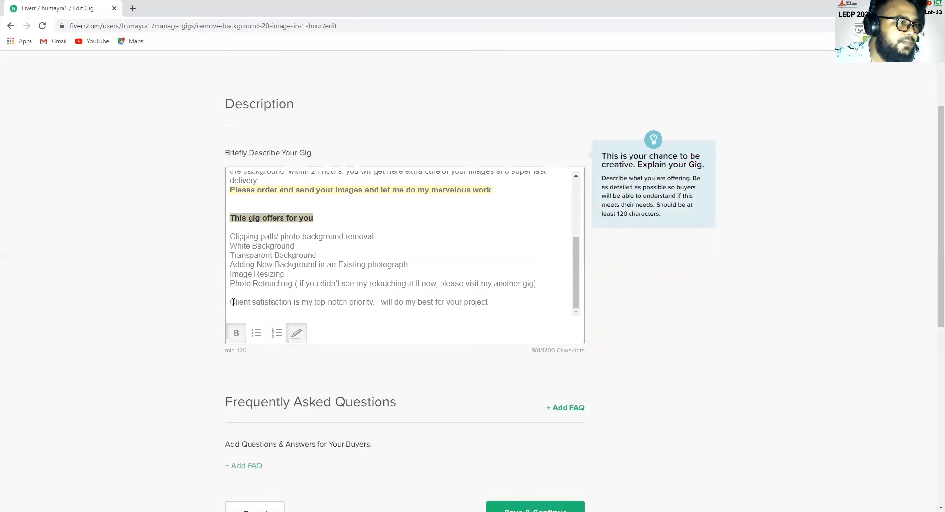
pyautogui.click(233, 302)
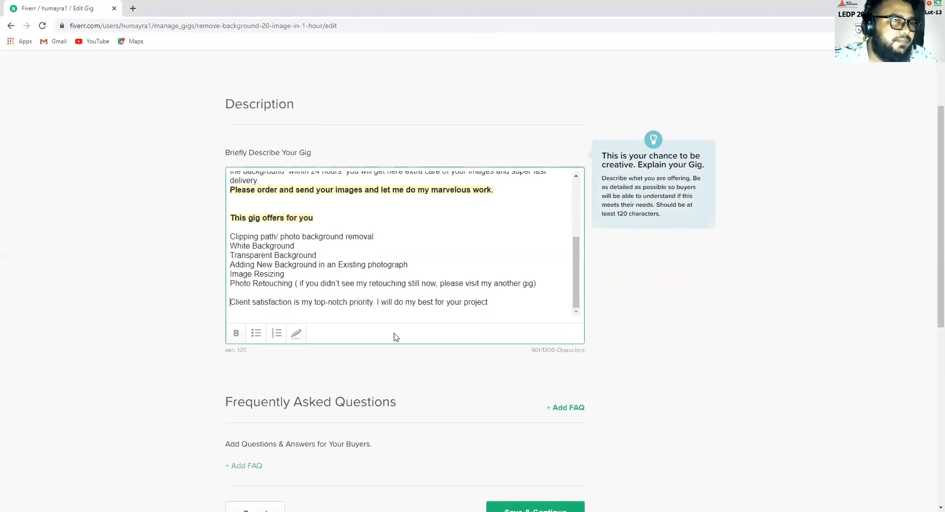
pyautogui.keyDown('shift'); pyautogui.click(488, 302); pyautogui.keyUp('shift')
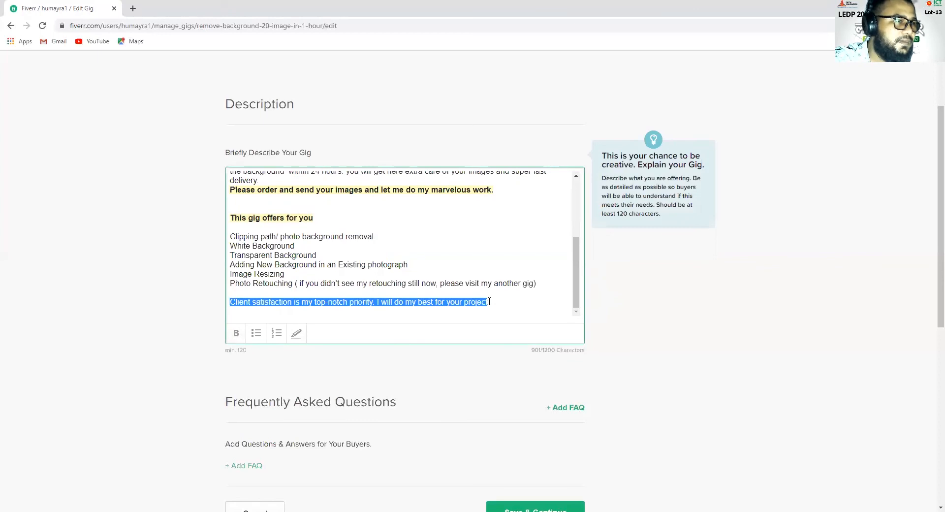
pyautogui.click(235, 334)
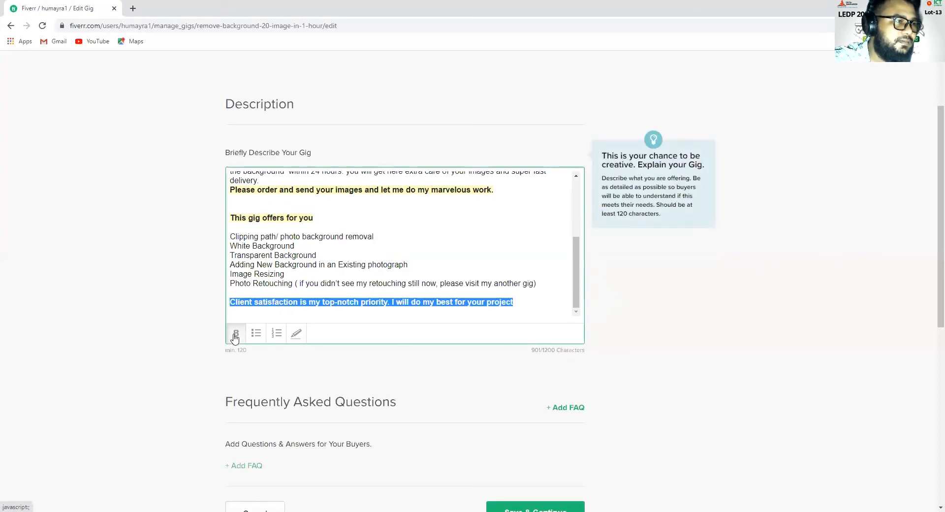
pyautogui.click(296, 334)
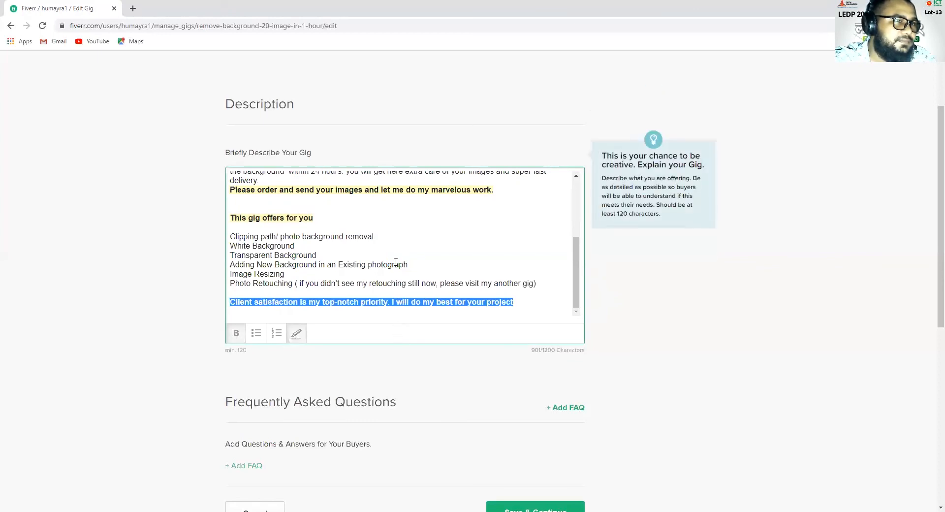
# - Review the full gig description, save it and continue to the buyer requirements
pyautogui.scroll(10, 451, 269)
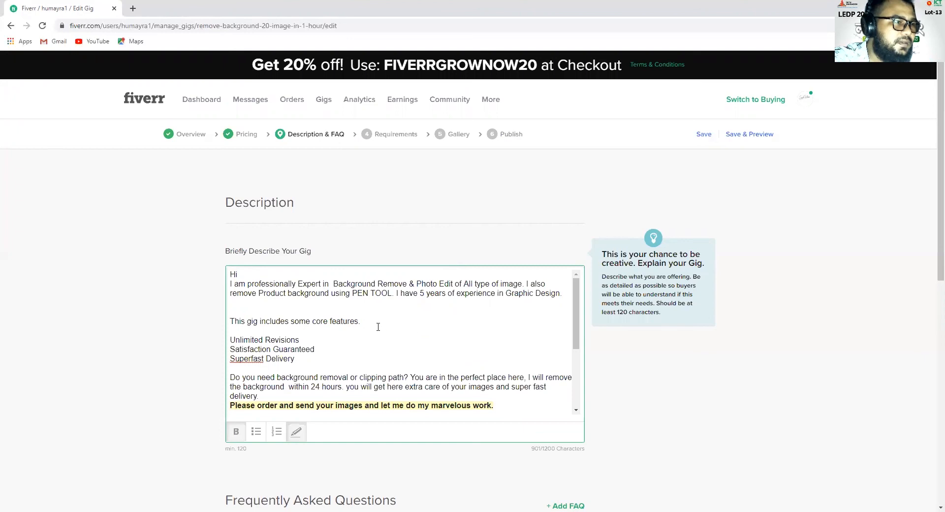
pyautogui.scroll(-3, 468, 353)
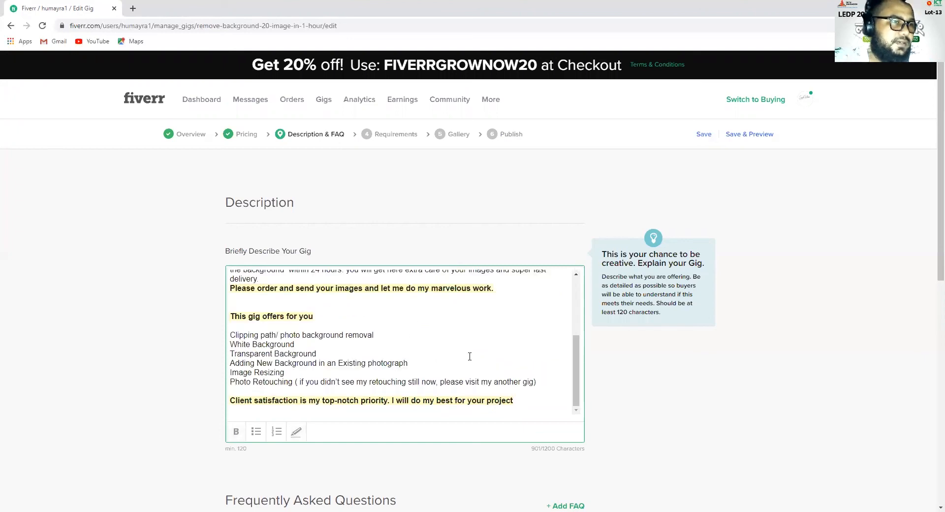
pyautogui.scroll(-10, 469, 355)
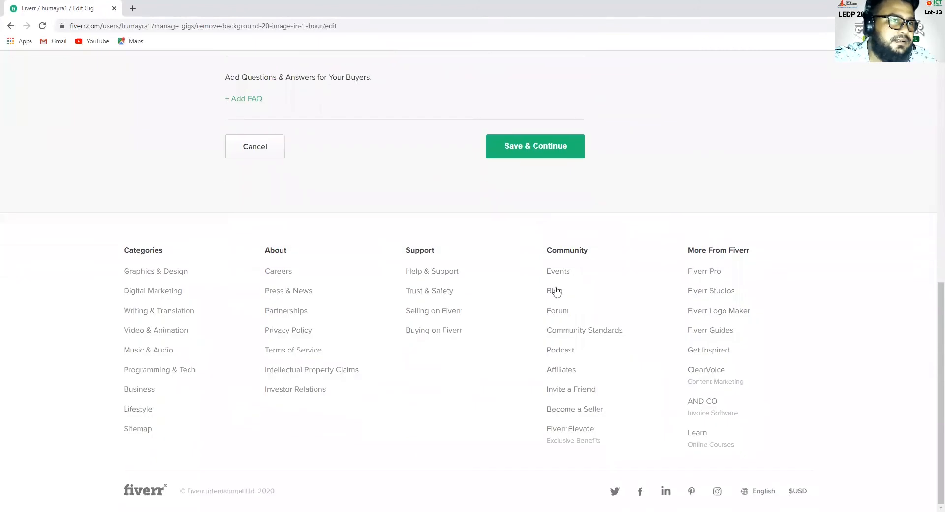
pyautogui.click(522, 149)
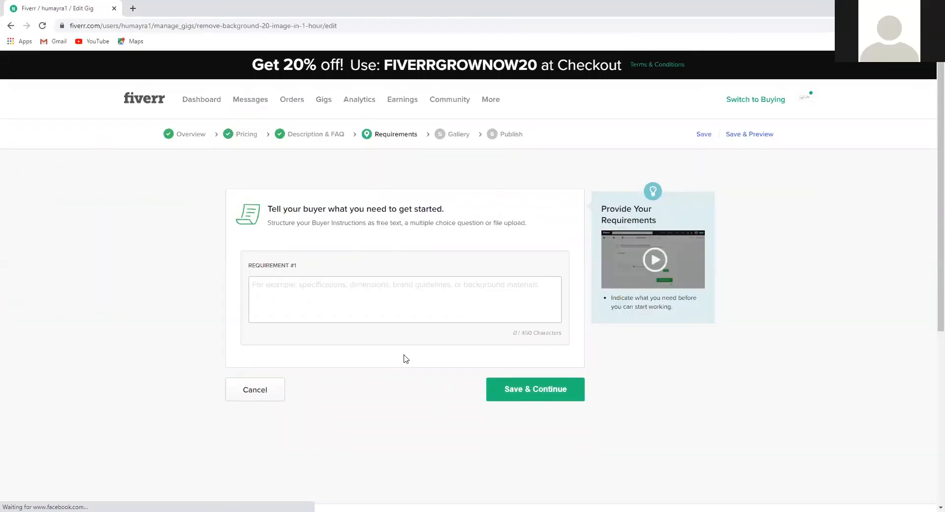
# - Start Requirement #1 with the text "If you give"
pyautogui.click(290, 286)
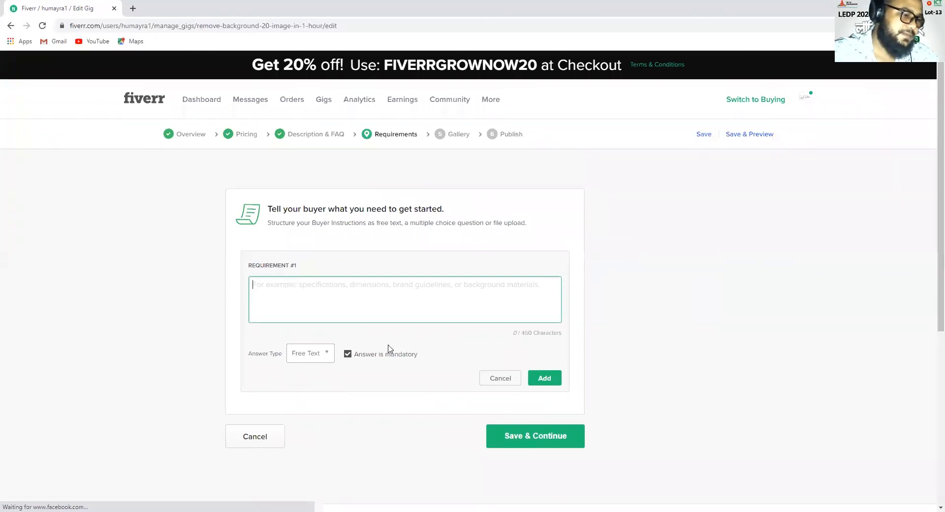
pyautogui.write('I')
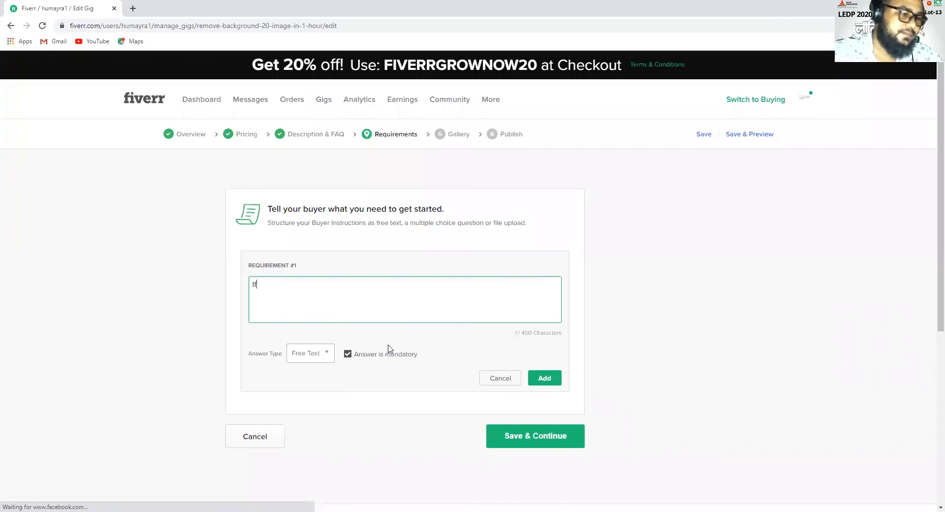
pyautogui.write('f you ')
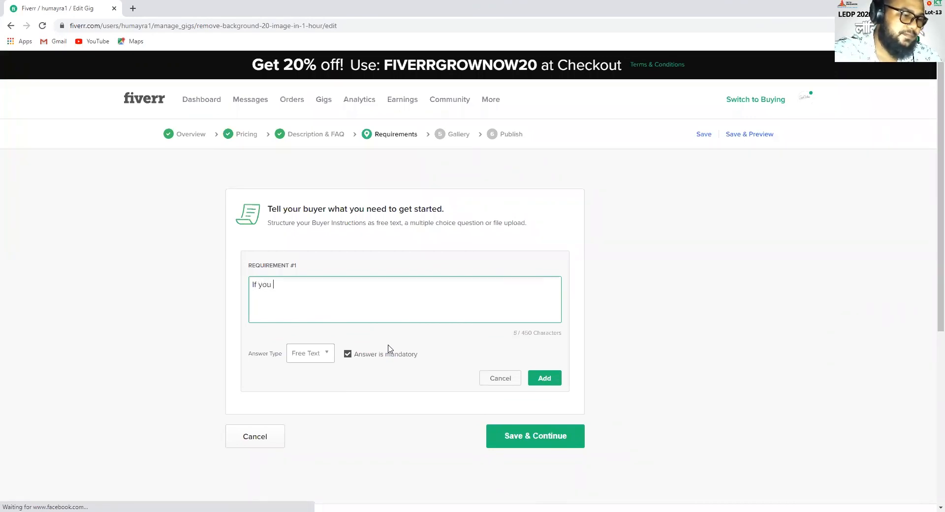
pyautogui.write('give')
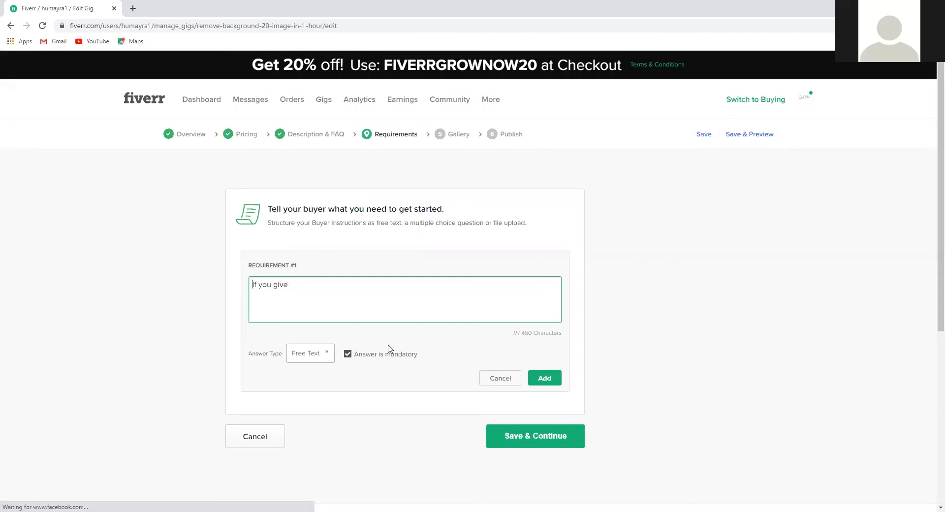
# - Insert "You need to send me just your images. Rest of work complete professionally." before "If you give" in Requirement #1
pyautogui.write('You need to send me ')
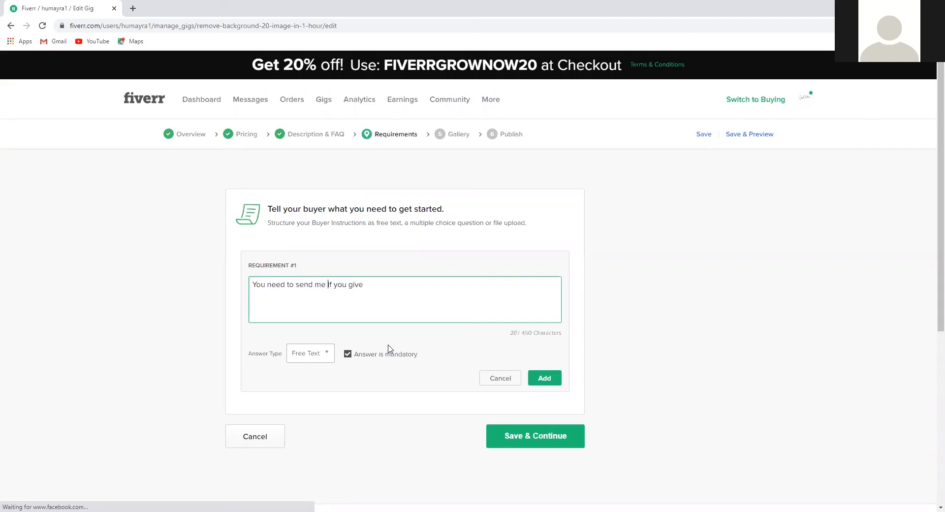
pyautogui.write('just your images. rest')
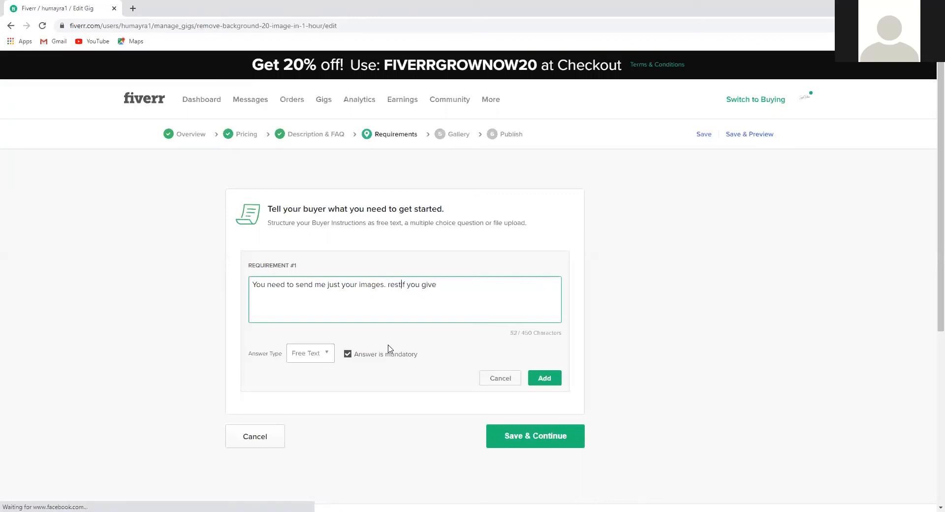
pyautogui.press('BackSpace')
pyautogui.press('BackSpace')
pyautogui.press('BackSpace')
pyautogui.press('BackSpace')
pyautogui.write('Rest of work')
pyautogui.write('complete ')
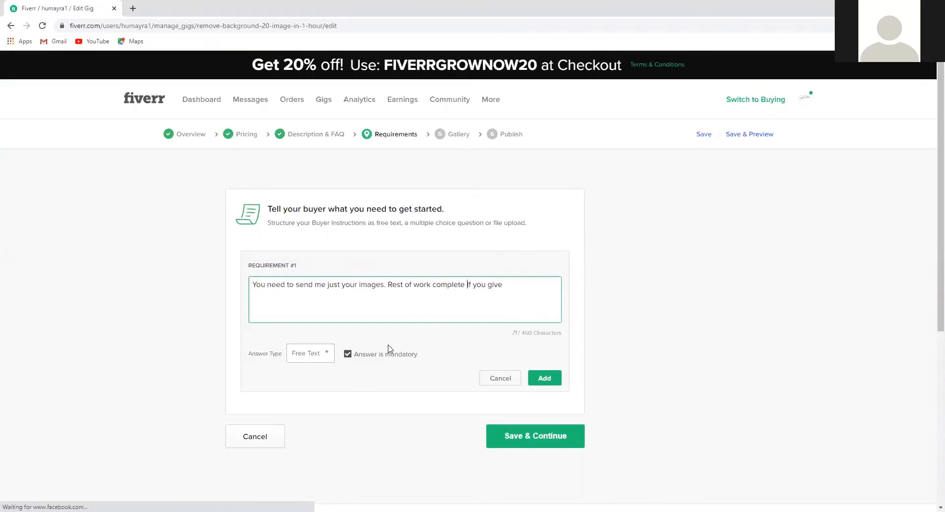
pyautogui.write('professional')
pyautogui.write('y .')
# - Continue the "If you give" sentence in Requirement #1 with "me high resoulusion"
pyautogui.write('me high ')
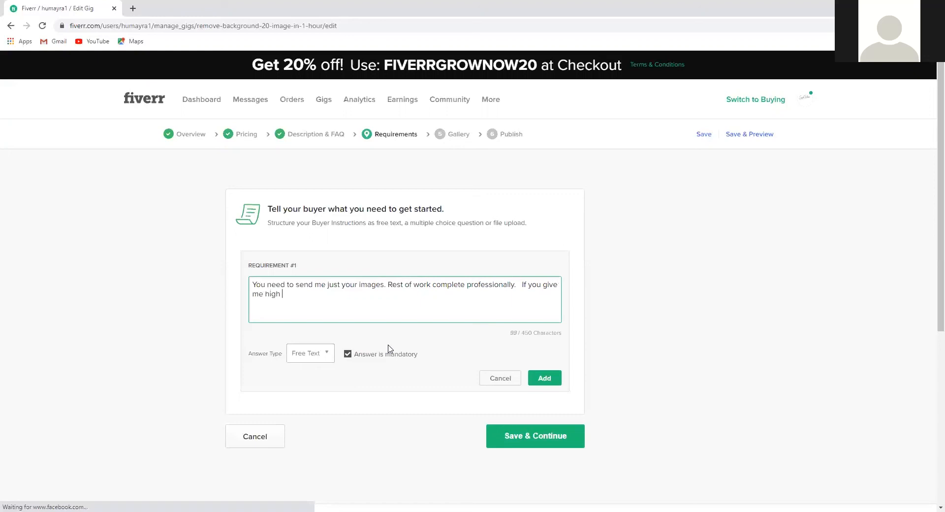
pyautogui.write('resoulusio')
pyautogui.write('n')
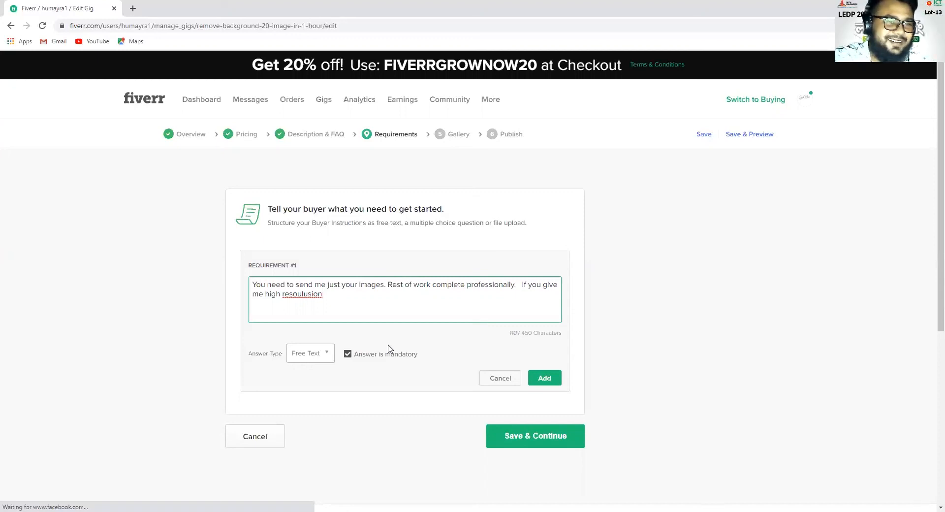
pyautogui.write('n')
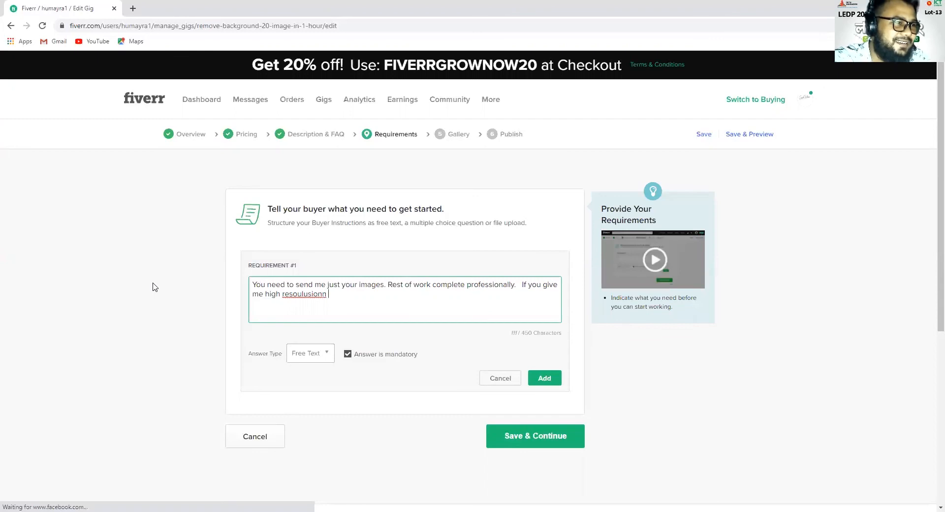
pyautogui.rightClick(298, 294)
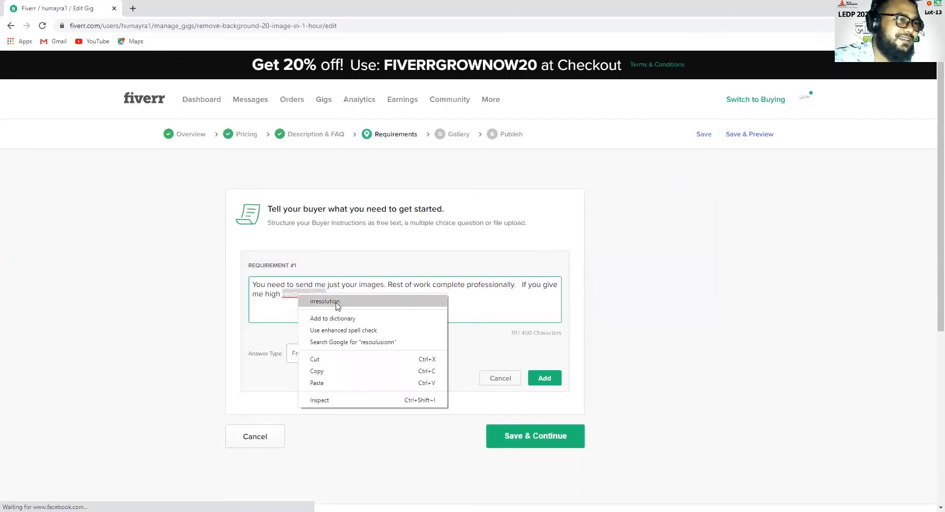
pyautogui.click(313, 293)
pyautogui.rightClick(307, 294)
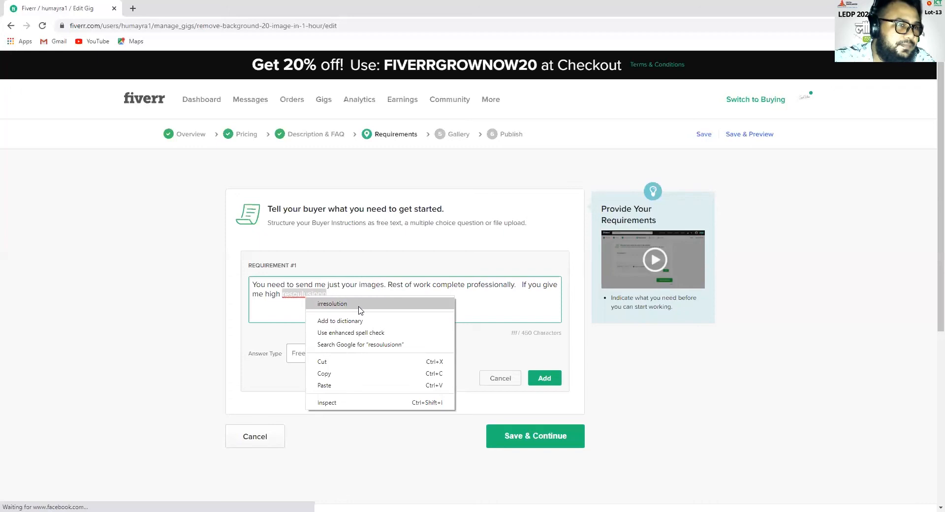
pyautogui.click(463, 304)
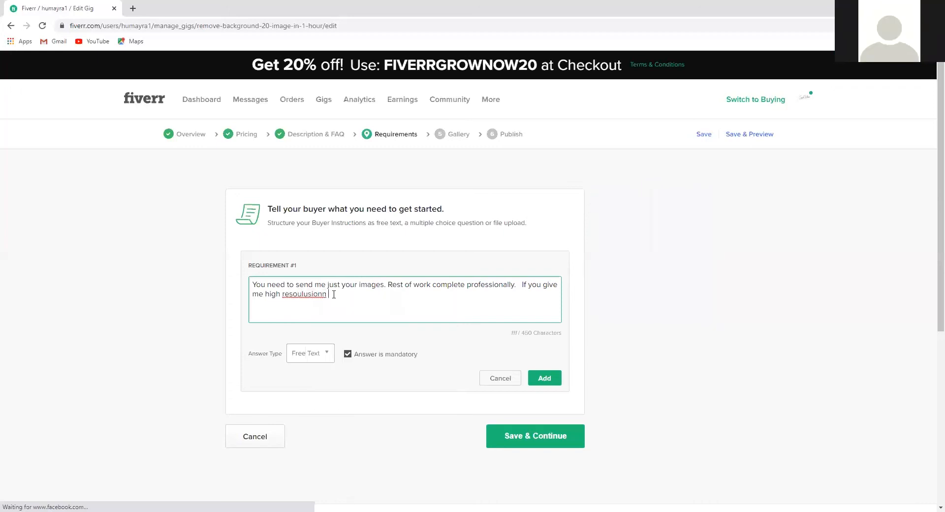
pyautogui.press('BackSpace')
pyautogui.press('BackSpace')
pyautogui.rightClick(306, 296)
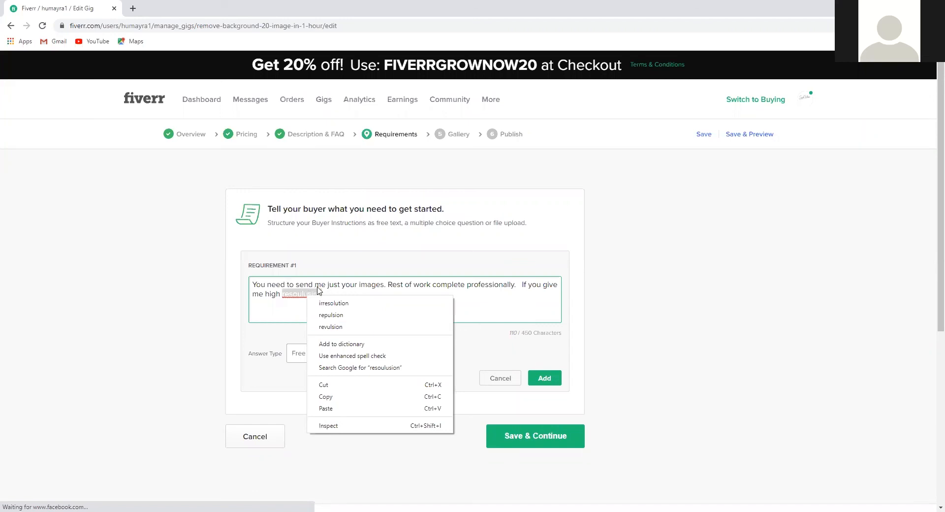
pyautogui.click(321, 291)
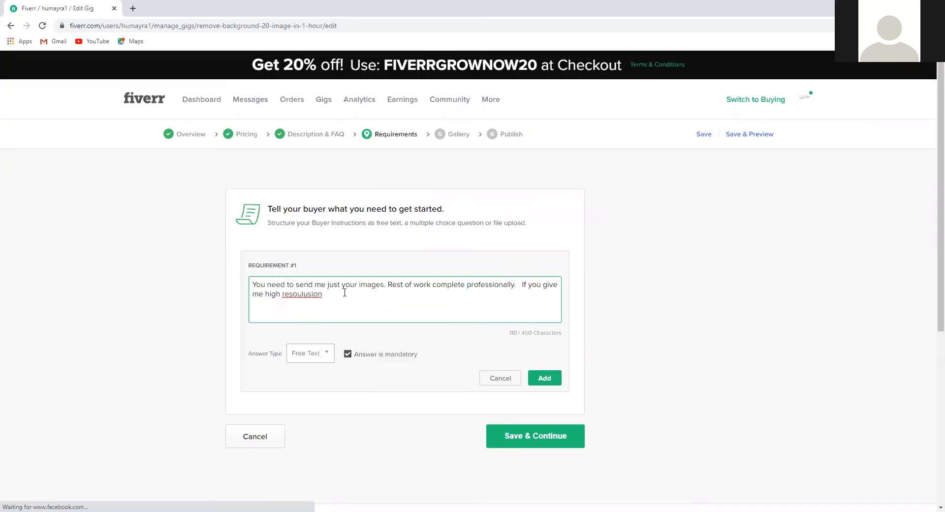
# - Correct the misspelled word after "high" in Requirement #1 to "resolution" using the suggested spelling
pyautogui.press('BackSpace')
pyautogui.press('BackSpace')
pyautogui.press('BackSpace')
pyautogui.press('BackSpace')
pyautogui.press('BackSpace')
pyautogui.write('usion')
pyautogui.click(290, 294)
pyautogui.write('ol')
pyautogui.rightClick(308, 295)
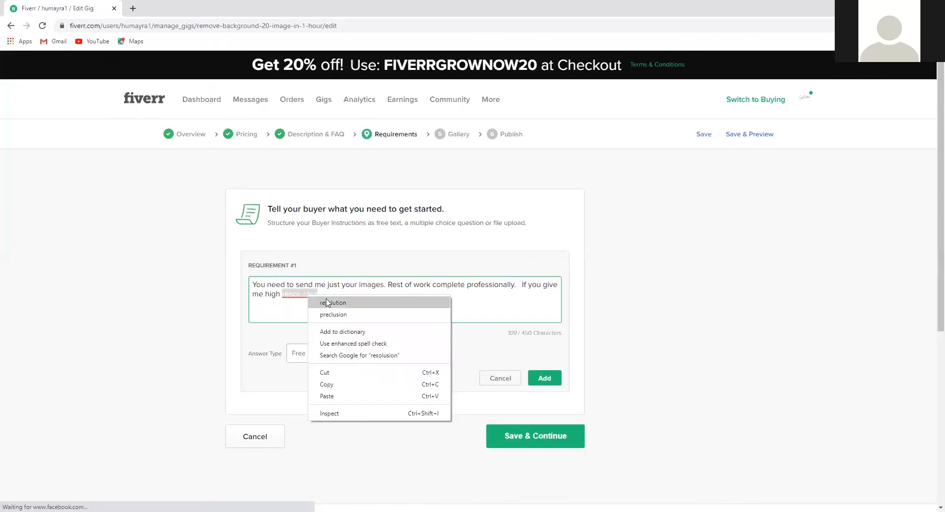
pyautogui.click(329, 301)
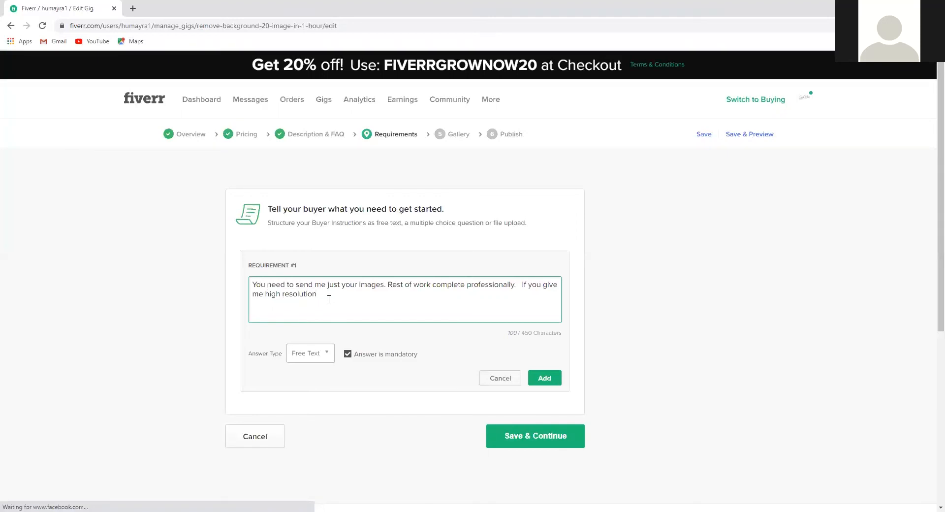
# - Complete the Requirement #1 sentence with "images i'll give you high resolution images." and add the requirement
pyautogui.write('image')
pyautogui.write("i'll give you high resu")
pyautogui.press('BackSpace')
pyautogui.write('olution images')
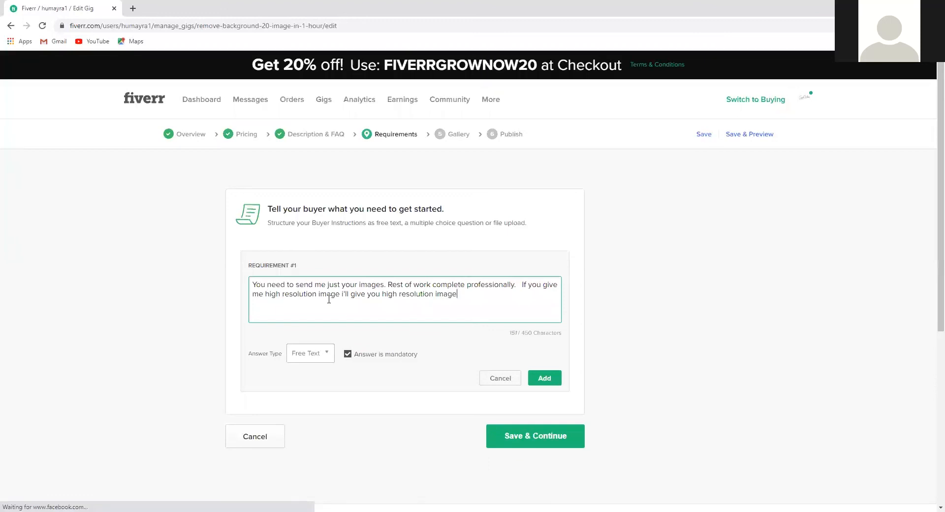
pyautogui.write('.')
pyautogui.click(340, 292)
pyautogui.write('.')
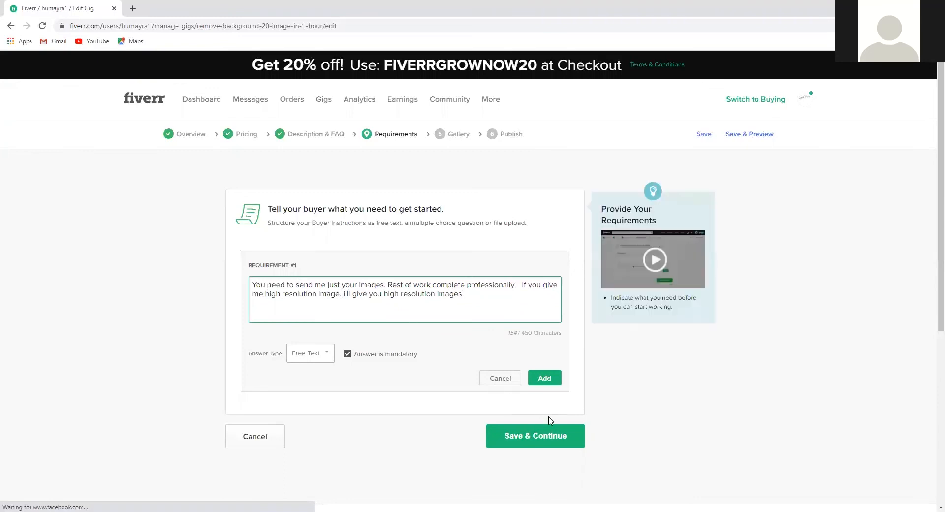
pyautogui.press('BackSpace')
pyautogui.write('s')
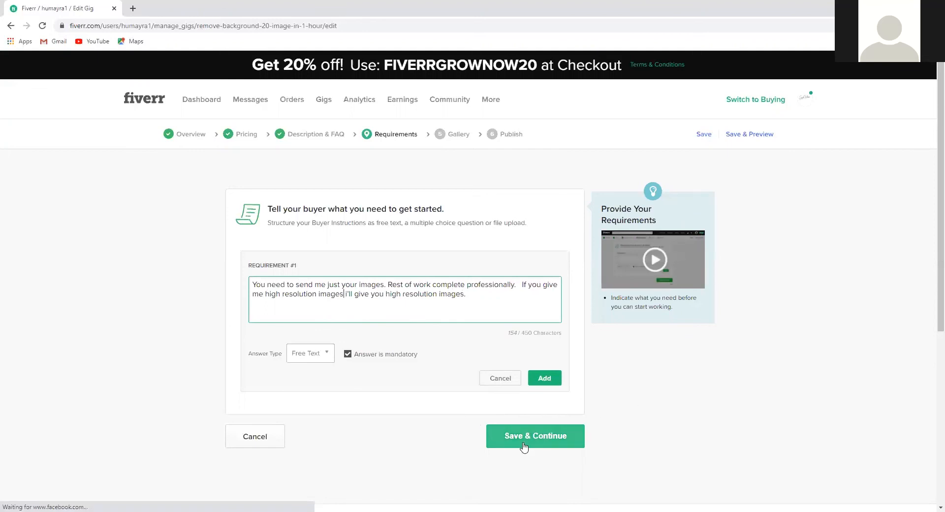
pyautogui.click(555, 379)
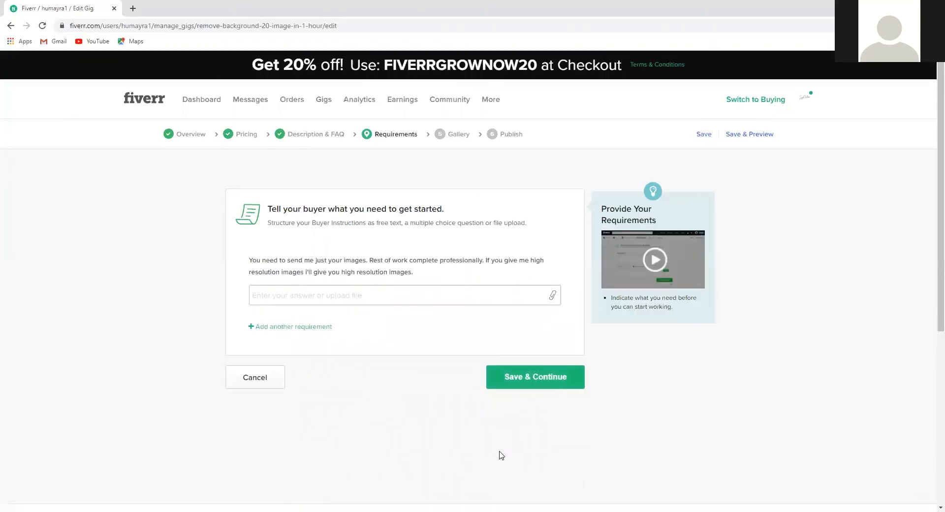
# - Save and continue to the gig gallery, and upload "watch p-Recovered" from "New folder" in Documents as the first gig photo
pyautogui.click(530, 380)
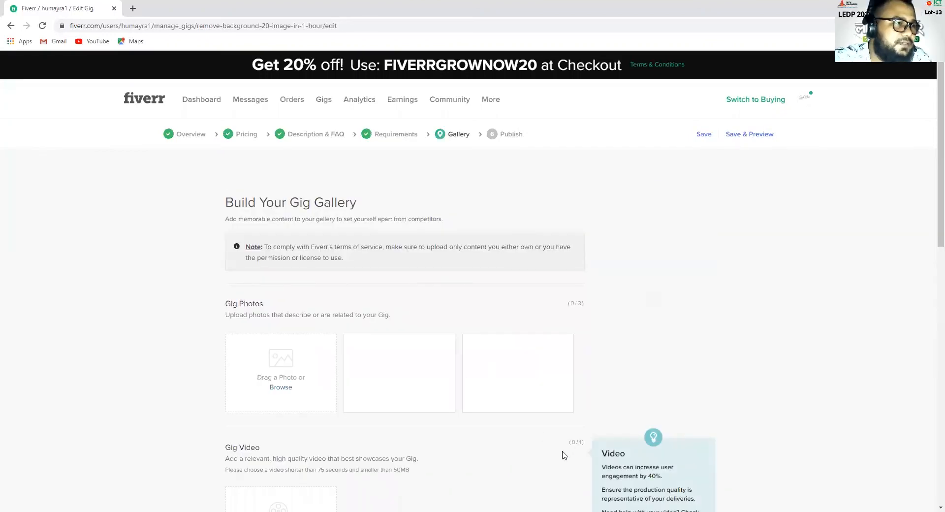
pyautogui.click(280, 388)
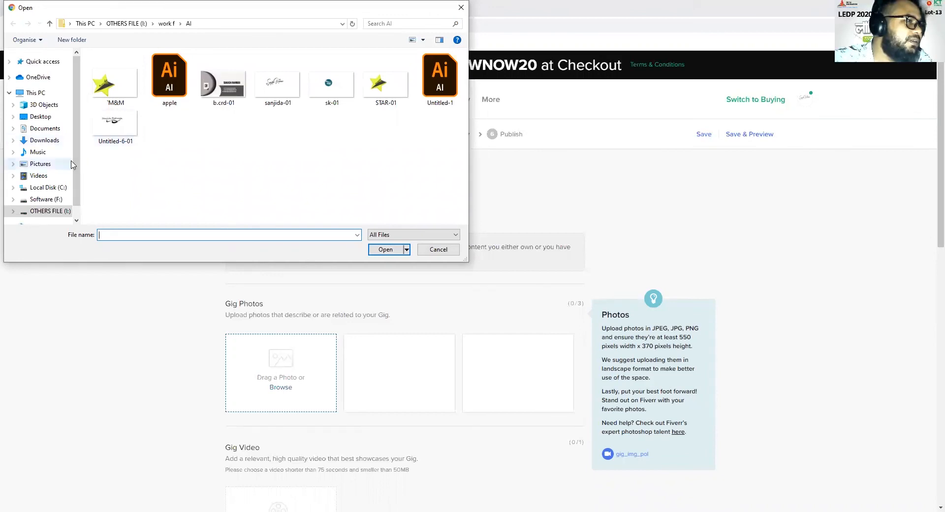
pyautogui.click(40, 129)
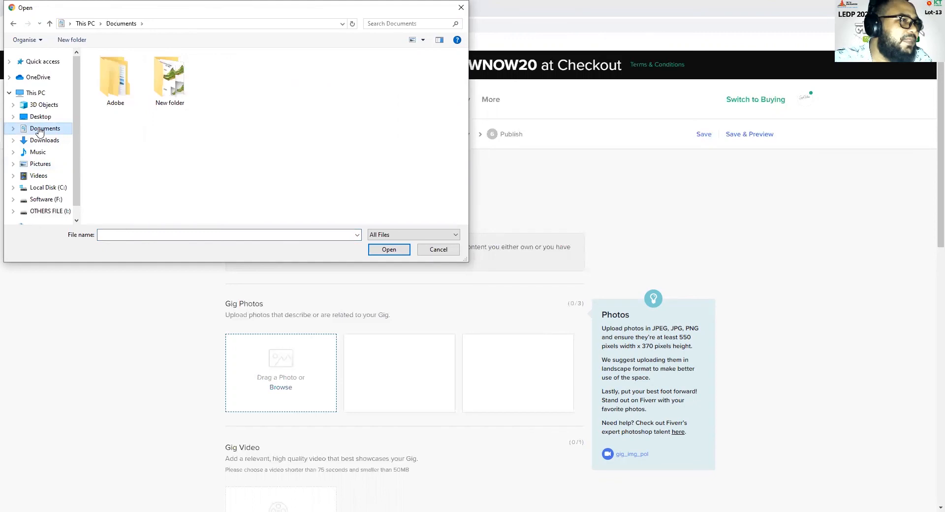
pyautogui.click(162, 99)
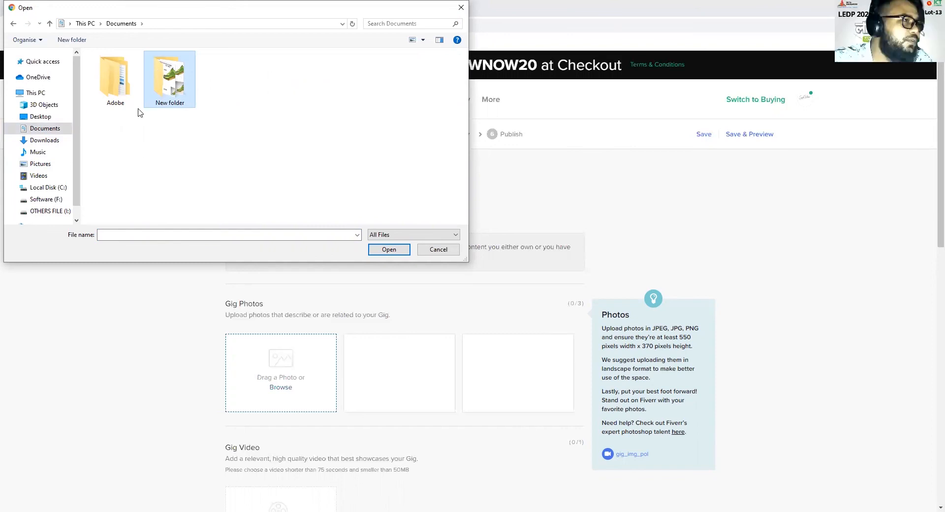
pyautogui.scroll(-1, 78, 116)
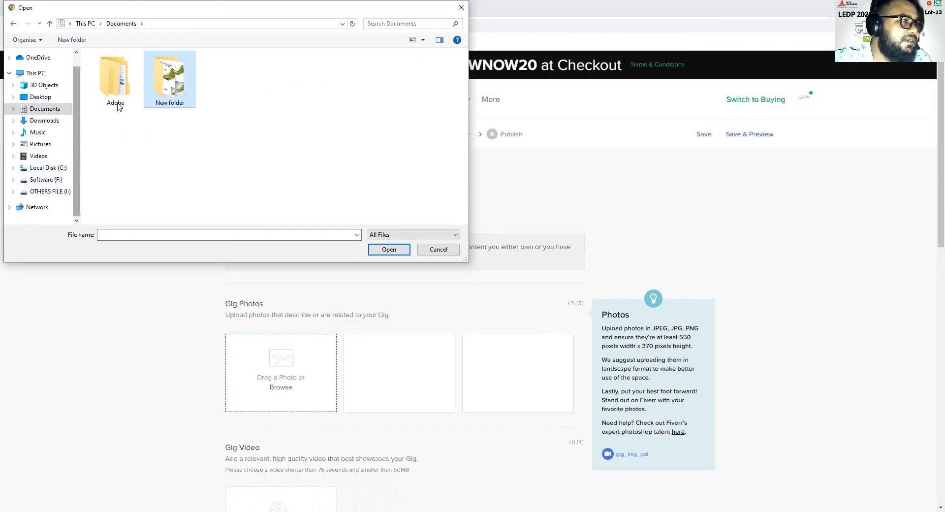
pyautogui.doubleClick(180, 83)
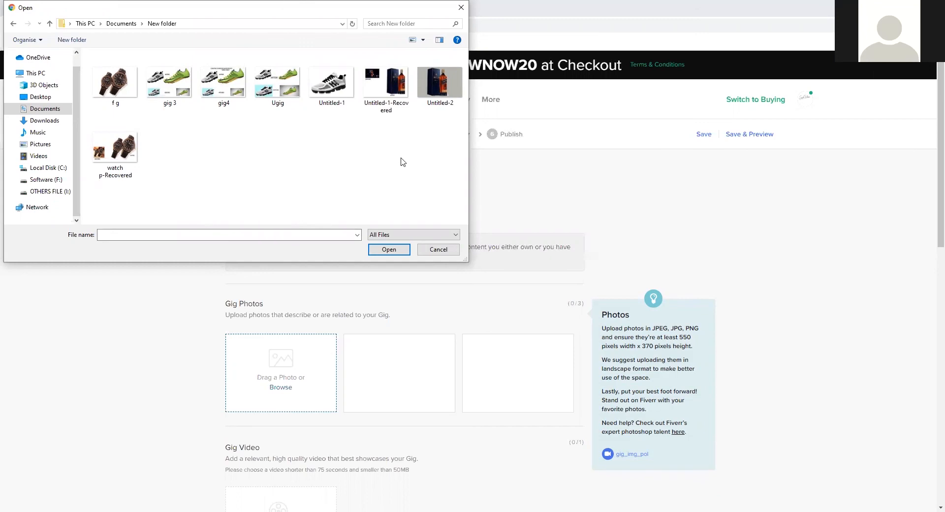
pyautogui.click(115, 156)
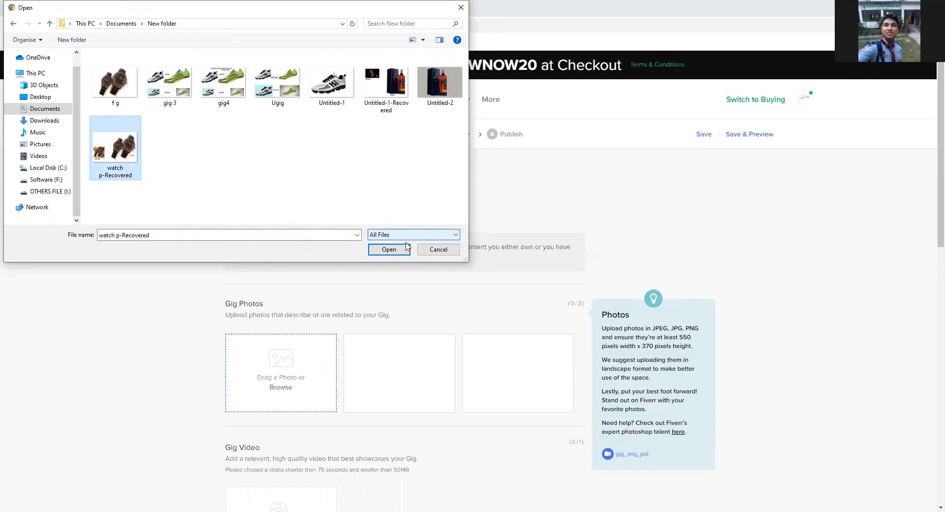
pyautogui.click(388, 252)
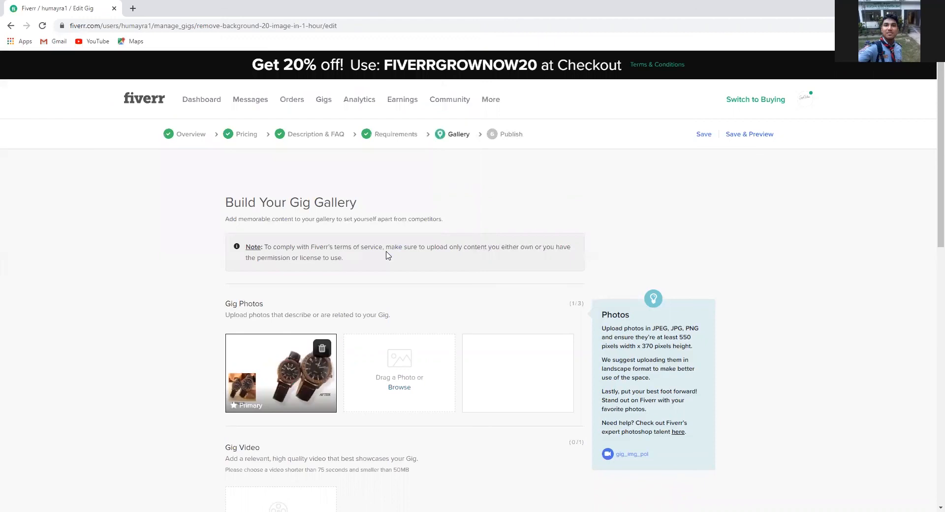
# - Upload the shoe before/after image "Ugig" as the second gig photo
pyautogui.click(396, 389)
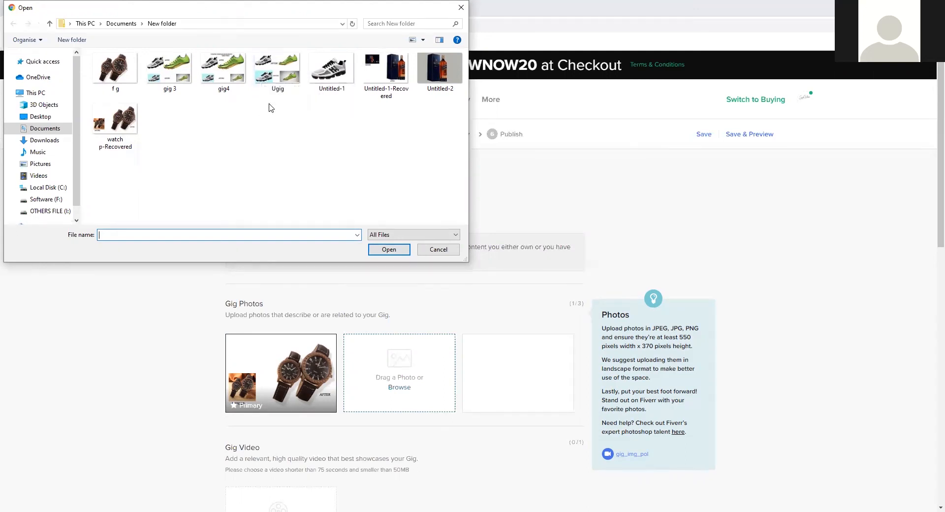
pyautogui.click(159, 84)
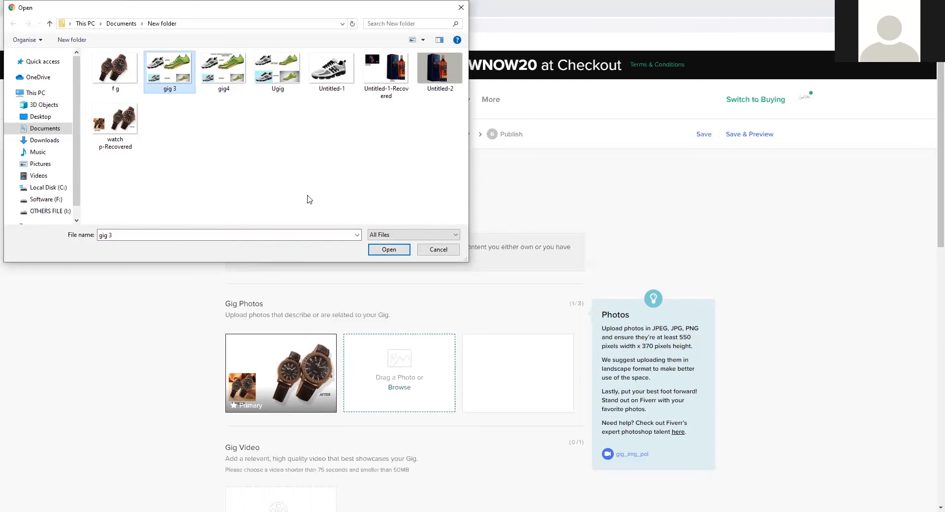
pyautogui.click(223, 79)
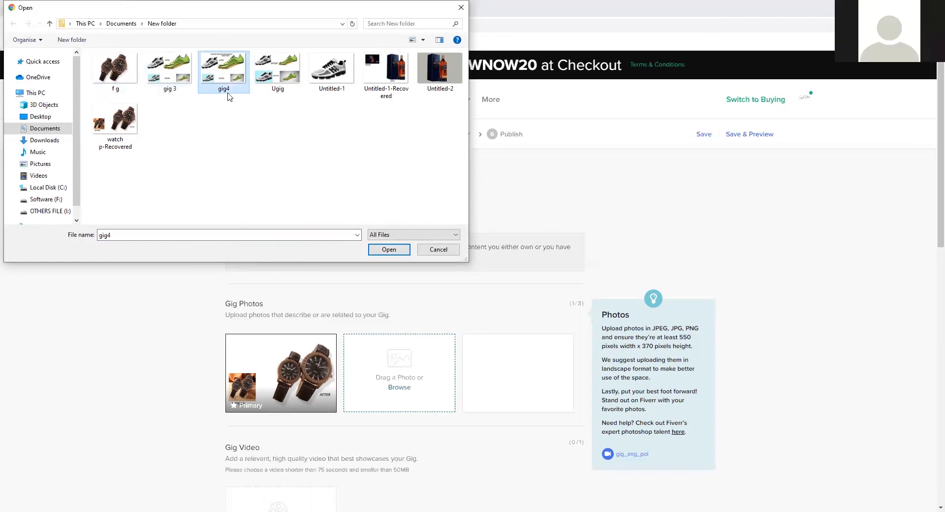
pyautogui.click(266, 75)
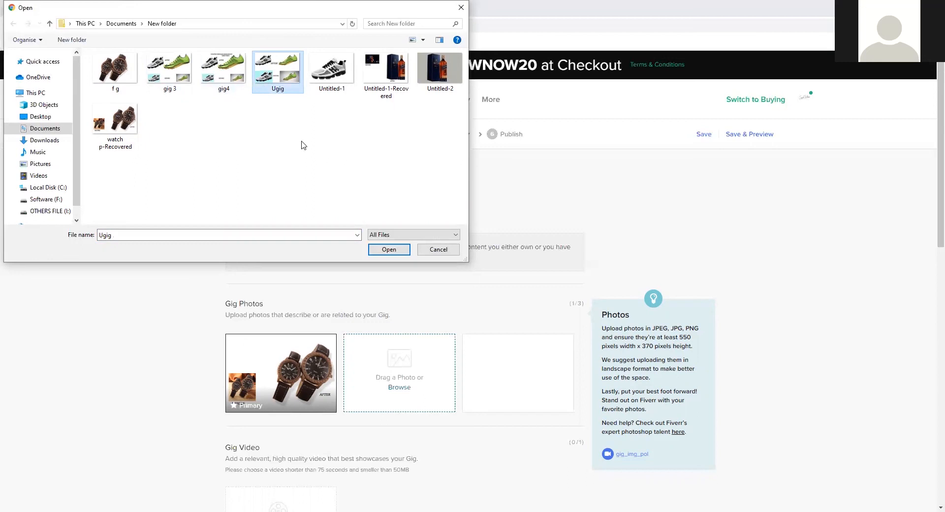
pyautogui.click(389, 250)
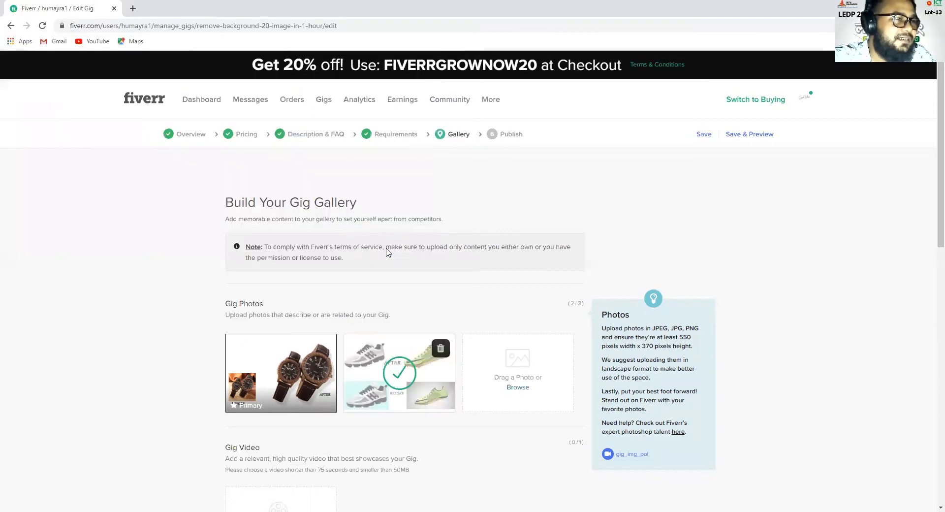
# - Upload the bottle before/after image "Untitled-1-Recovered" as the third gig photo
pyautogui.click(519, 387)
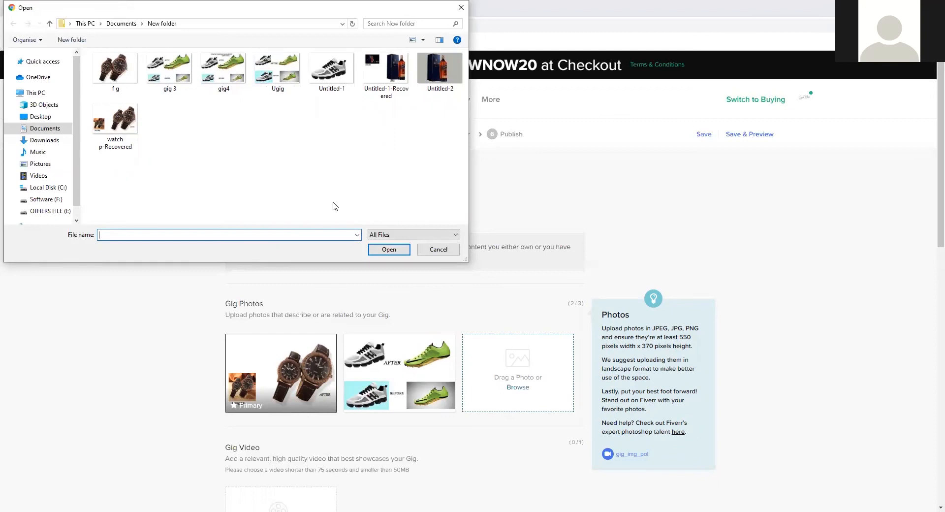
pyautogui.click(368, 90)
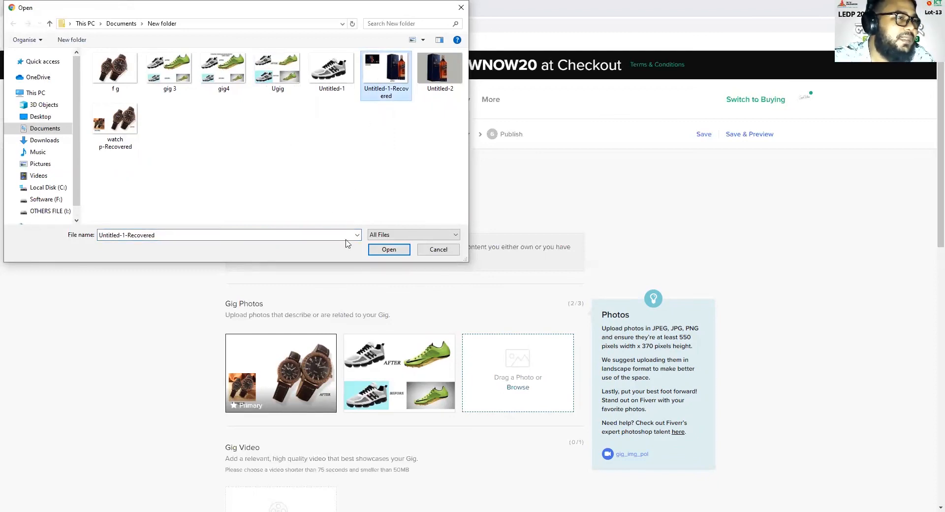
pyautogui.press('Return')
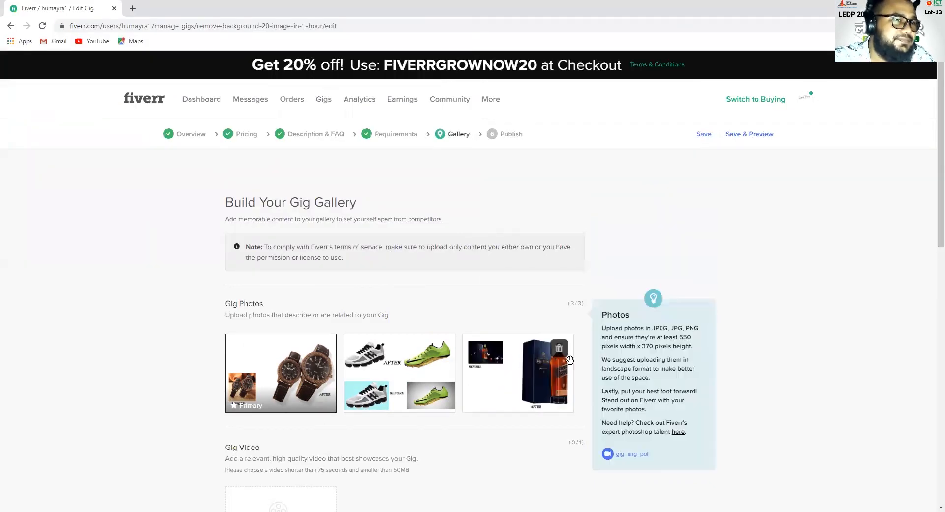
# - Accept the declaration that the gallery materials are self-created, save the gallery and publish the gig
pyautogui.scroll(-1, 615, 357)
pyautogui.scroll(-10, 821, 385)
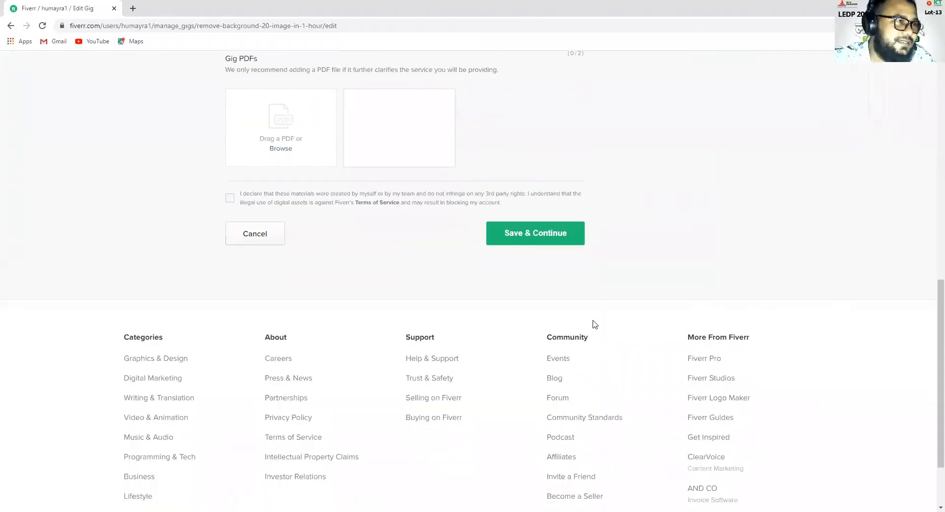
pyautogui.click(231, 198)
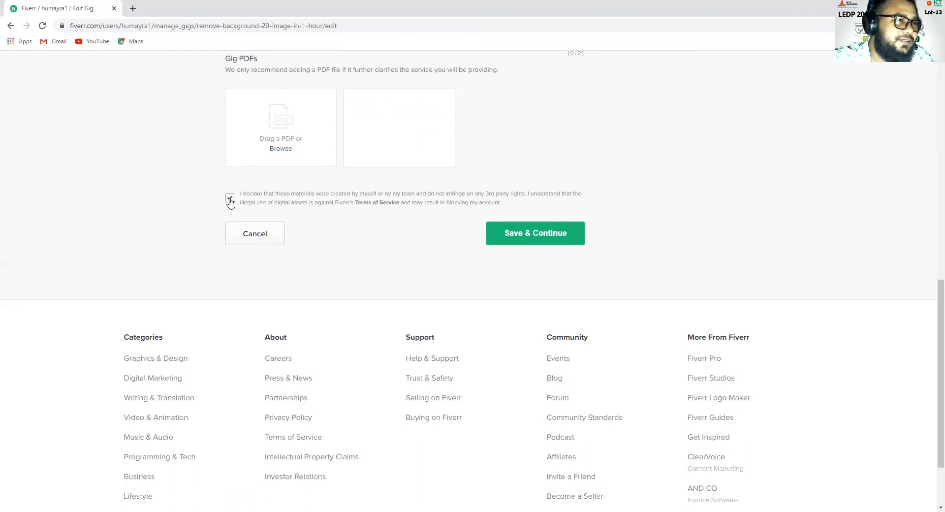
pyautogui.click(509, 236)
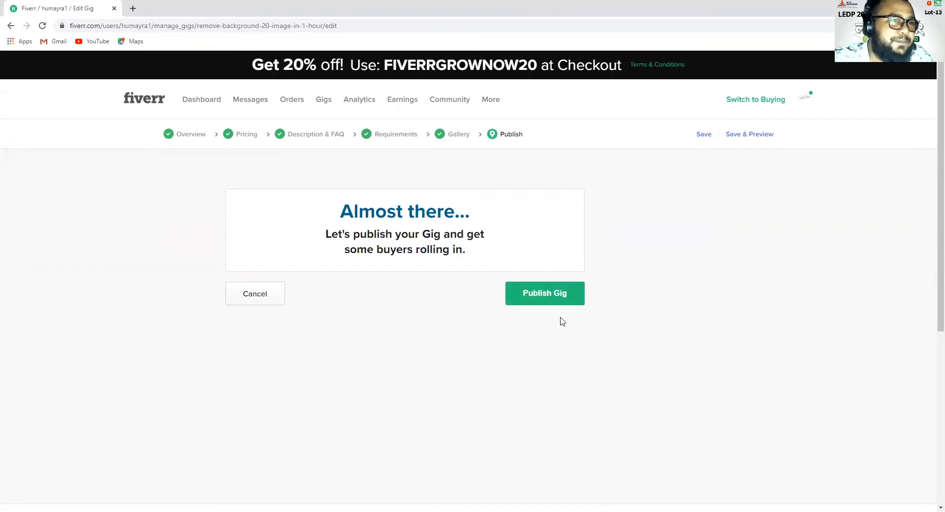
pyautogui.click(532, 298)
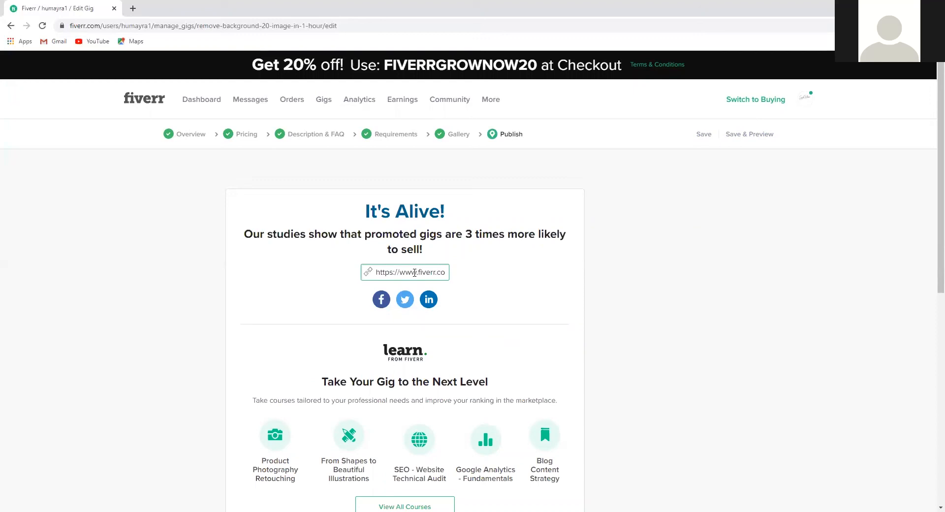
# - Select the published gig's share link and look over the rest of the publish page
pyautogui.click(414, 272)
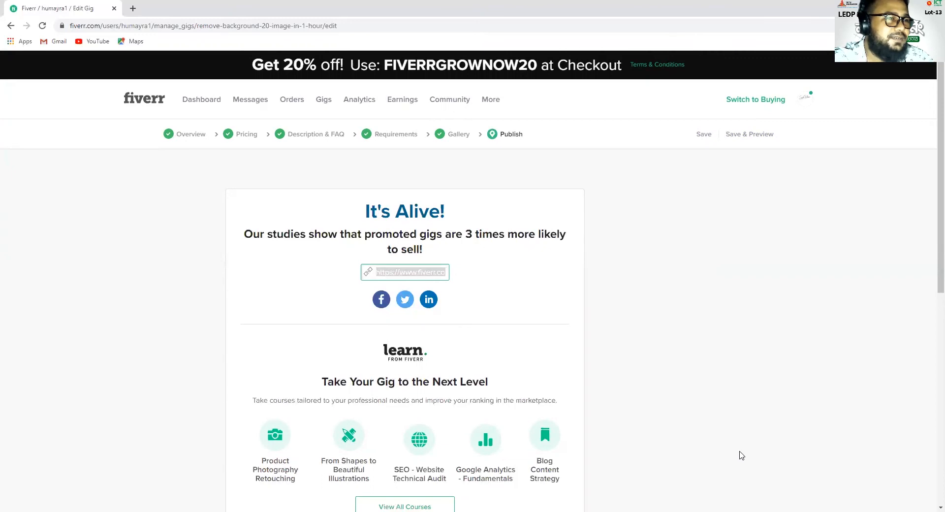
pyautogui.scroll(-3, 689, 423)
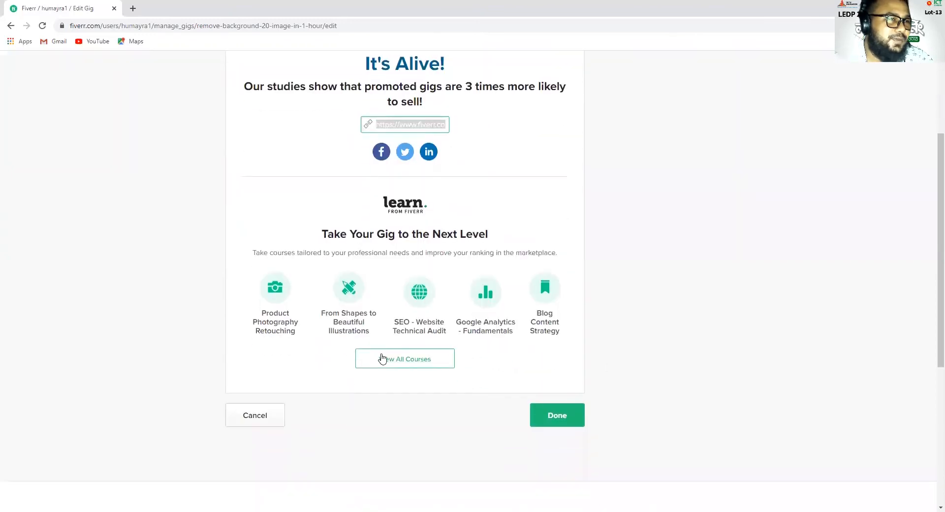